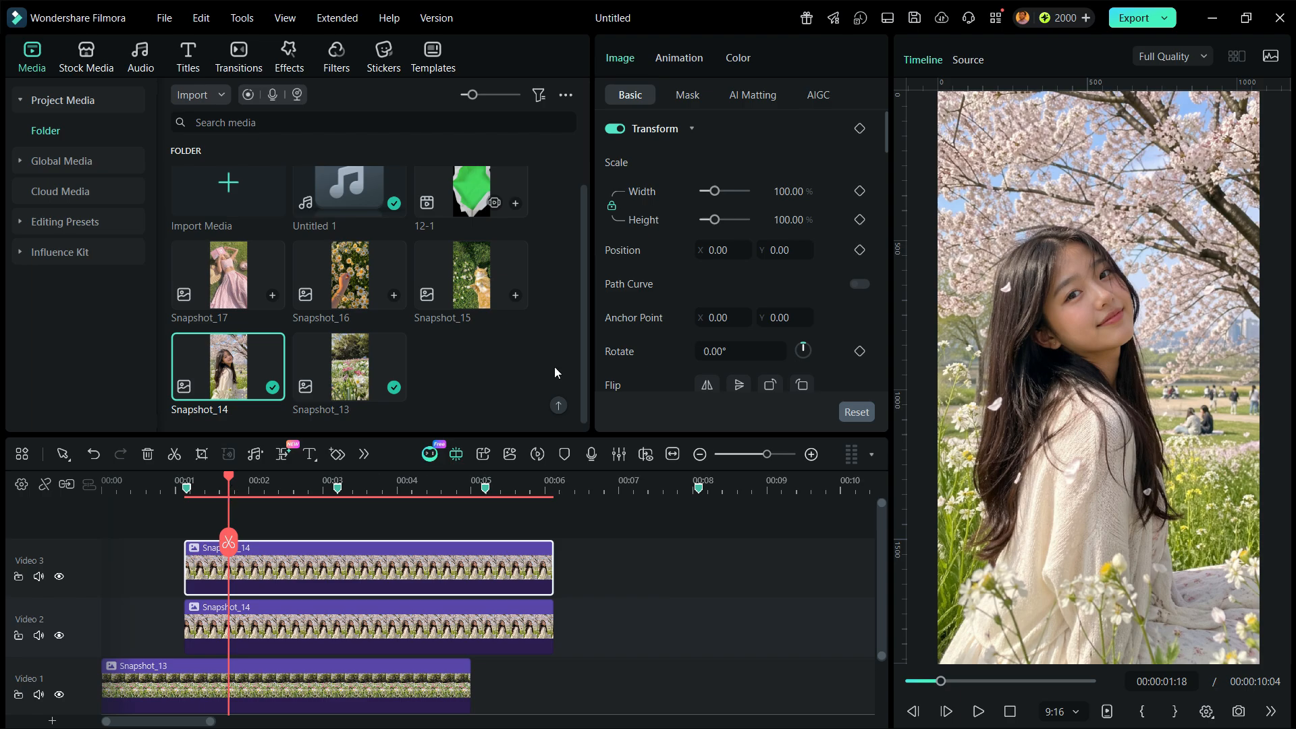
- Apply an AI mask in Select Subject mode to the Snapshot_14 clip on Video 3
{"action": "left_click", "coordinate": [689, 101]}
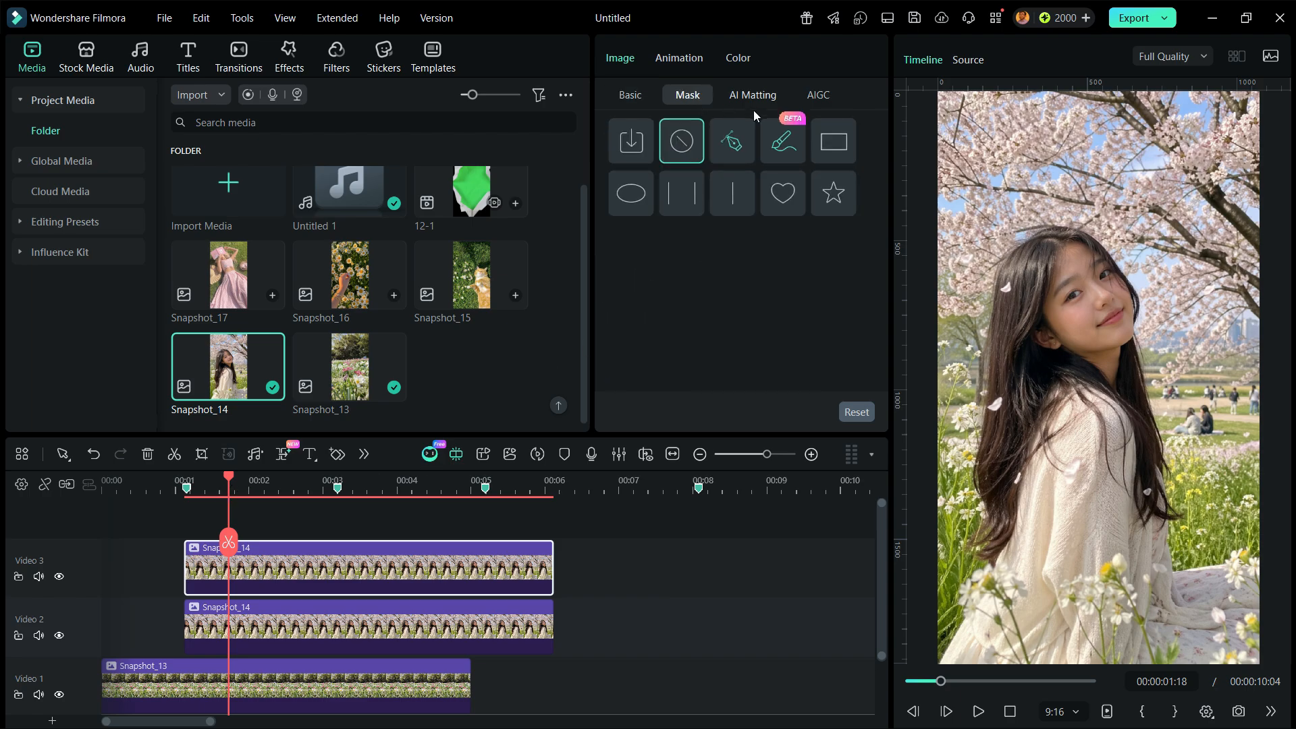
{"action": "left_click", "coordinate": [783, 142]}
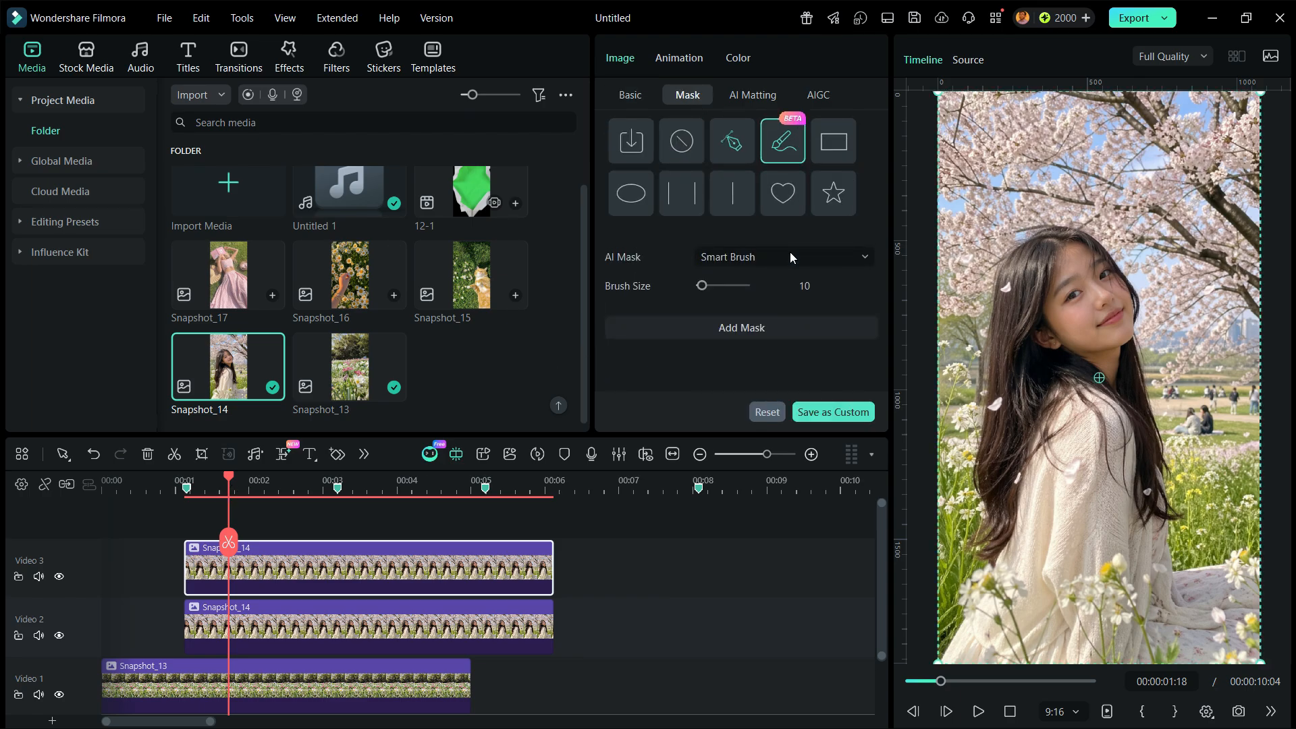
{"action": "left_click", "coordinate": [789, 257]}
{"action": "left_click", "coordinate": [774, 342]}
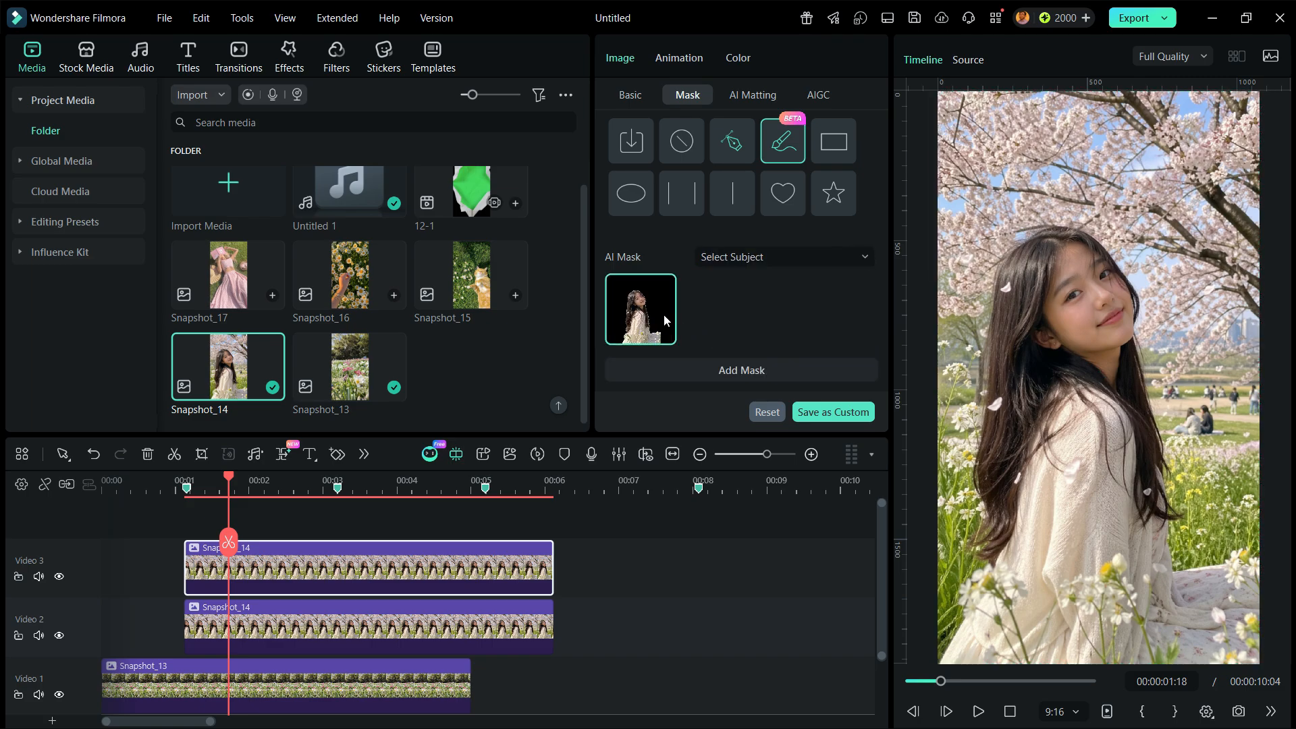
- Save the subject mask as a custom mask named 1
{"action": "left_click", "coordinate": [816, 407]}
{"action": "type", "text": "1"}
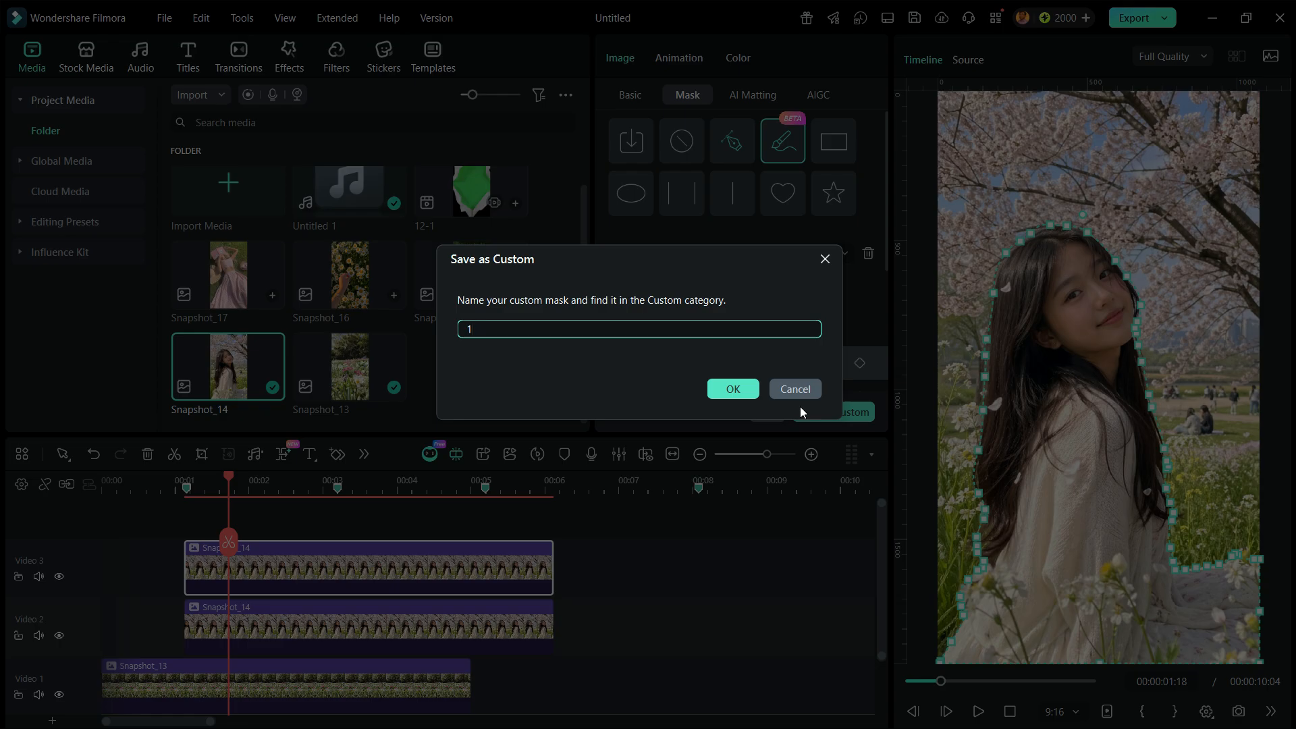
{"action": "left_click", "coordinate": [739, 391]}
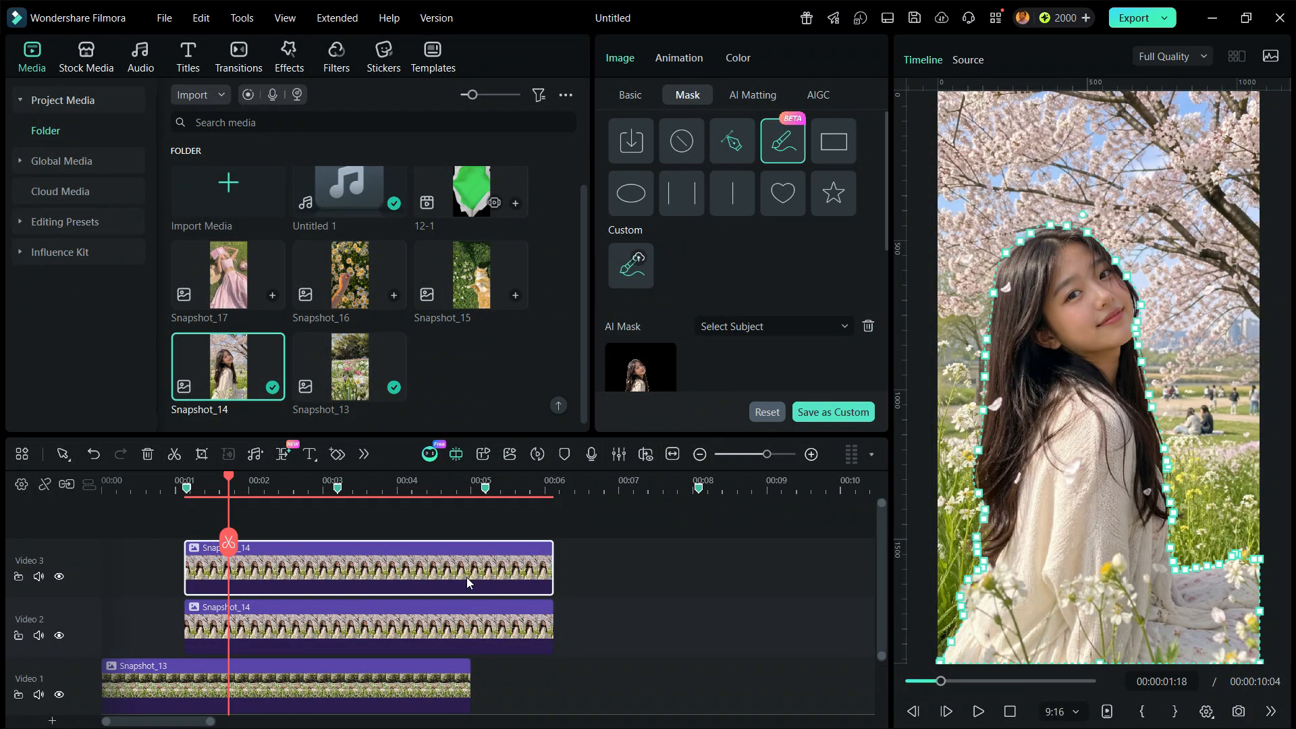
- Shift the Video 2 Snapshot_14 clip to start at about 00:00:02:13 and place clip 12-1 above the Video 3 clip, aligned to its start
{"action": "left_click_drag", "start_coordinate": [254, 632], "coordinate": [358, 633]}
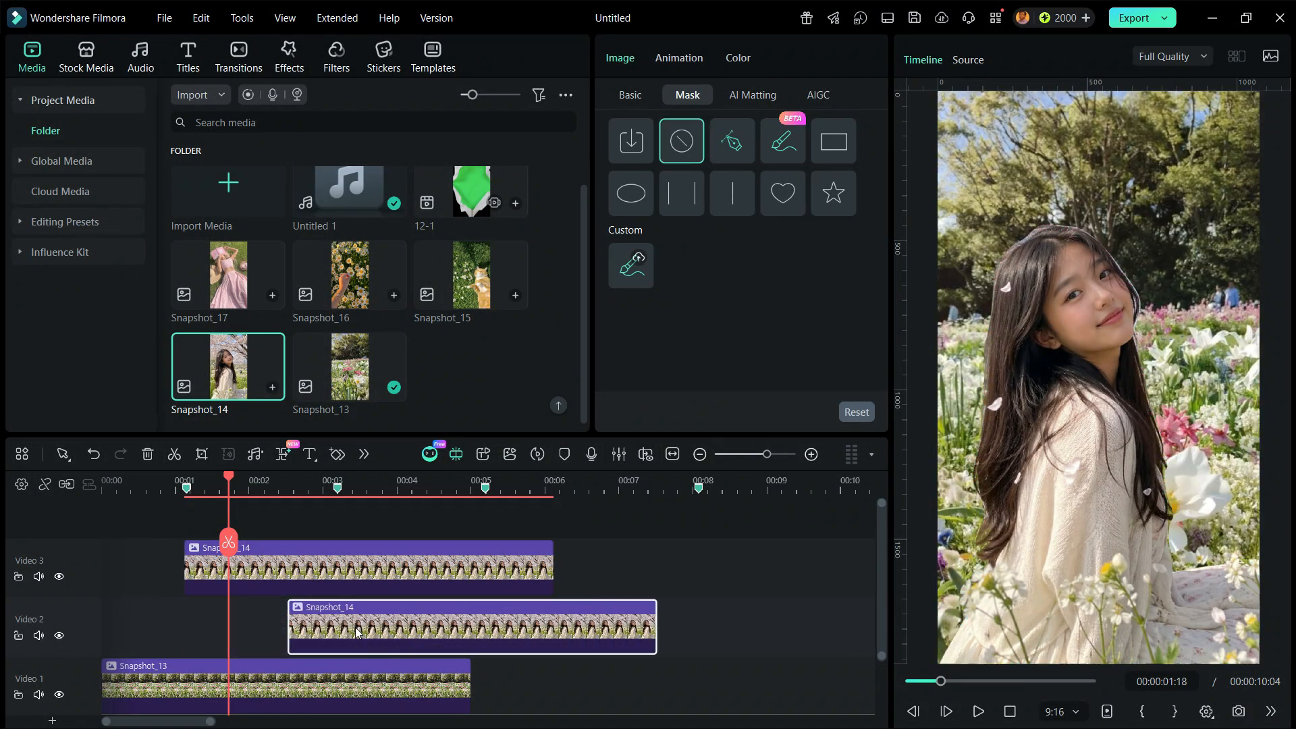
{"action": "left_click_drag", "start_coordinate": [459, 206], "coordinate": [191, 534]}
- Enable Chroma Key on the 12-1 clip and sample its green paper area as the key color
{"action": "left_click", "coordinate": [289, 484]}
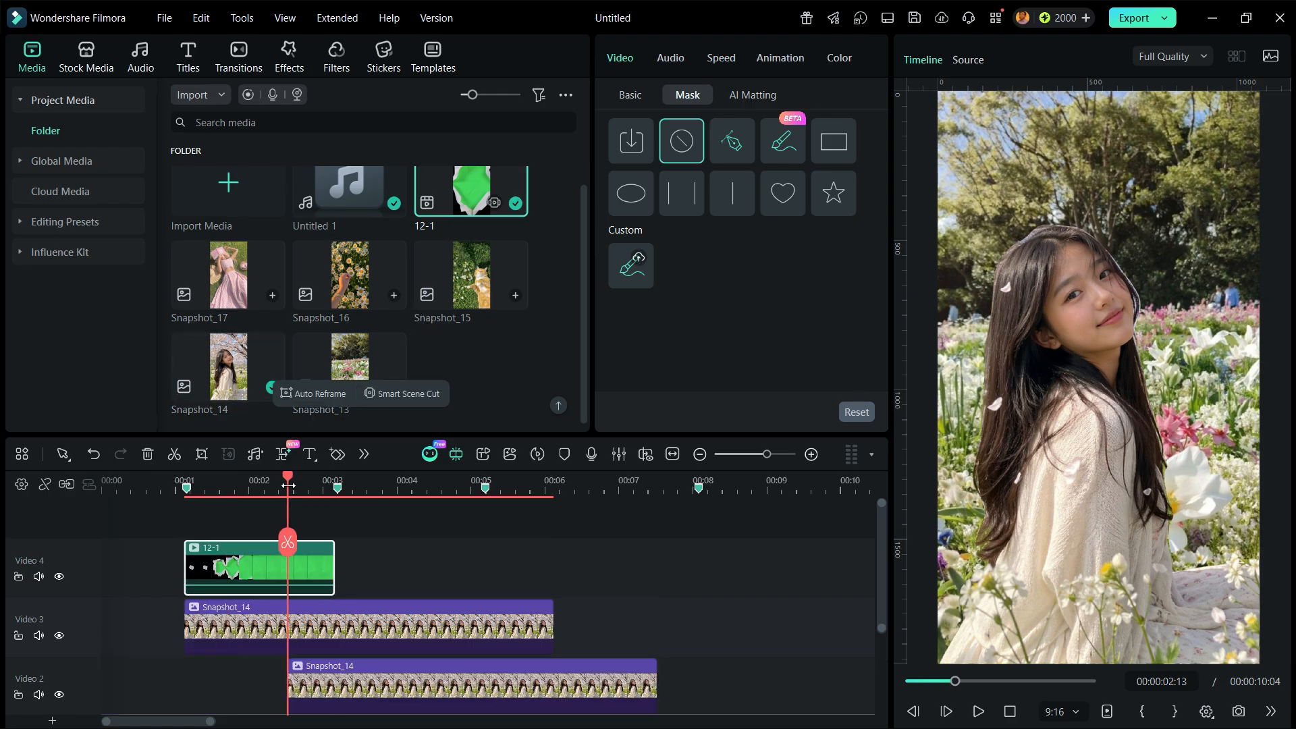
{"action": "left_click", "coordinate": [734, 100]}
{"action": "left_click", "coordinate": [617, 129]}
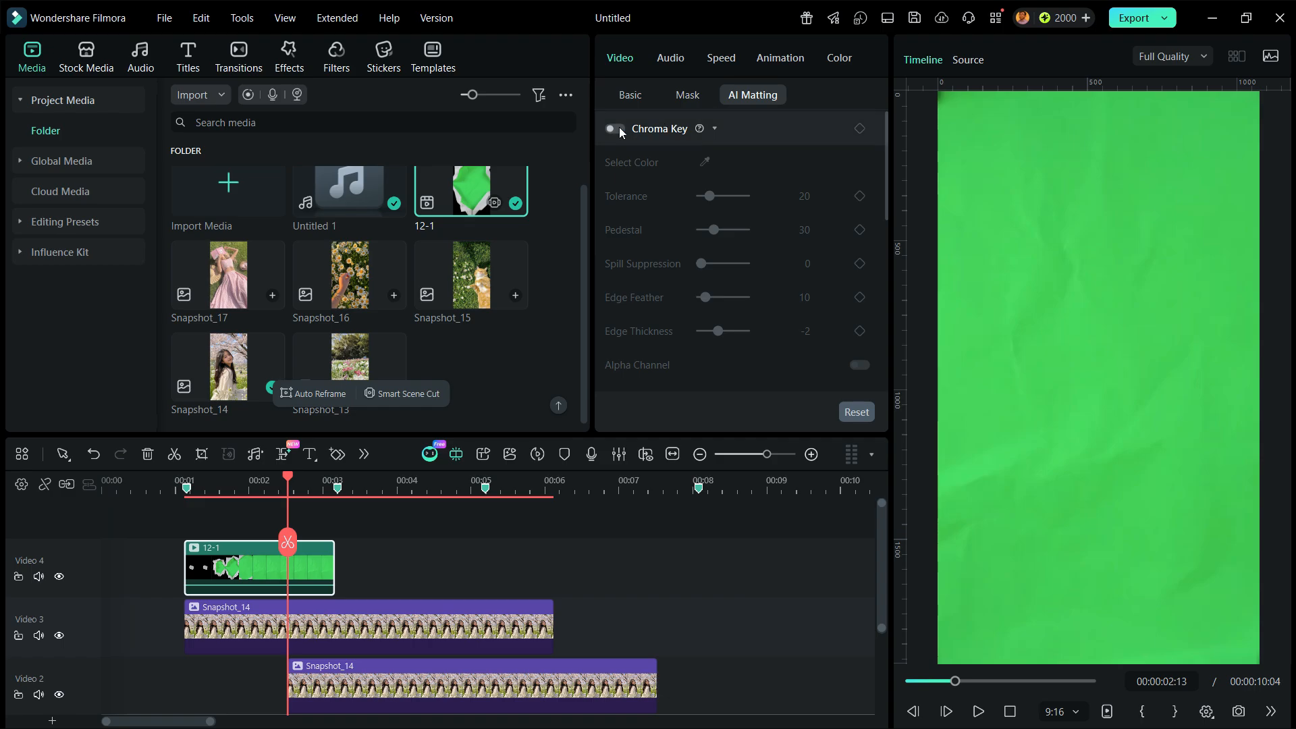
{"action": "left_click", "coordinate": [705, 161]}
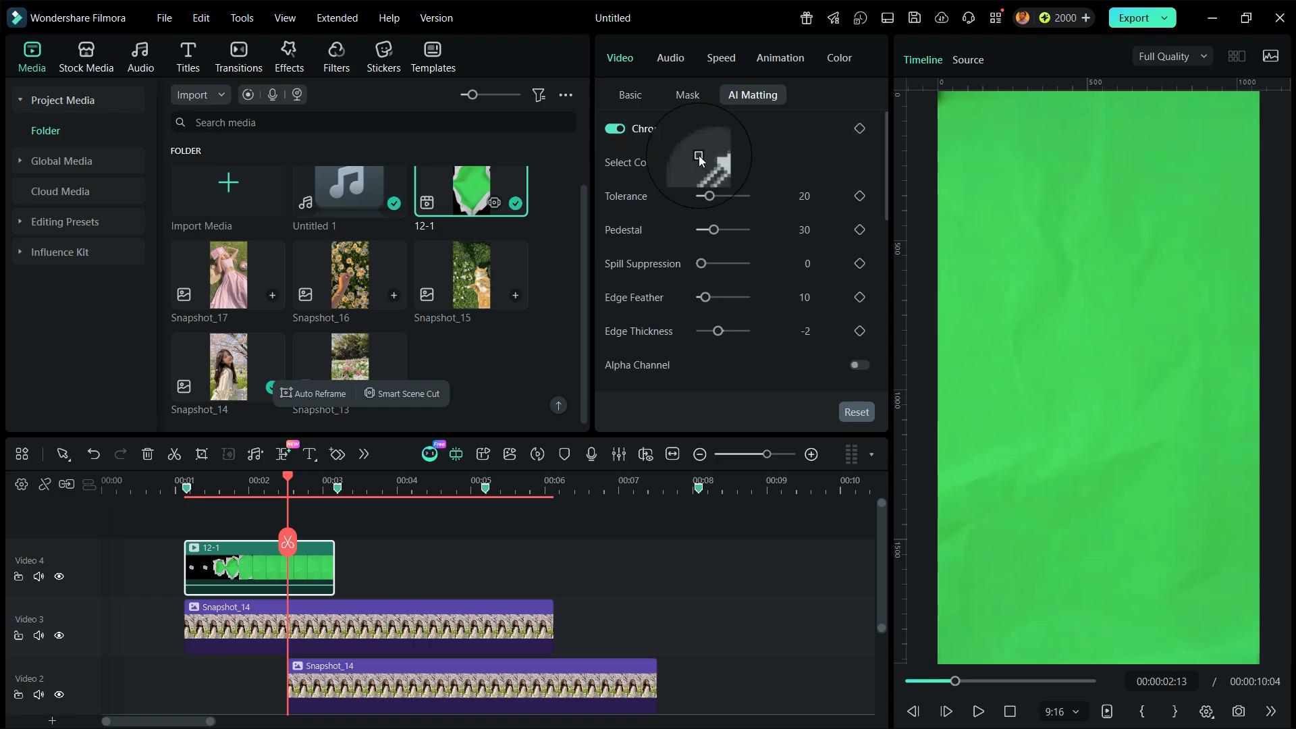
{"action": "left_click", "coordinate": [1077, 235]}
- Apply the custom mask 1 to the 12-1 clip and check the paper reveal near 00:00:01:14
{"action": "left_click", "coordinate": [688, 96]}
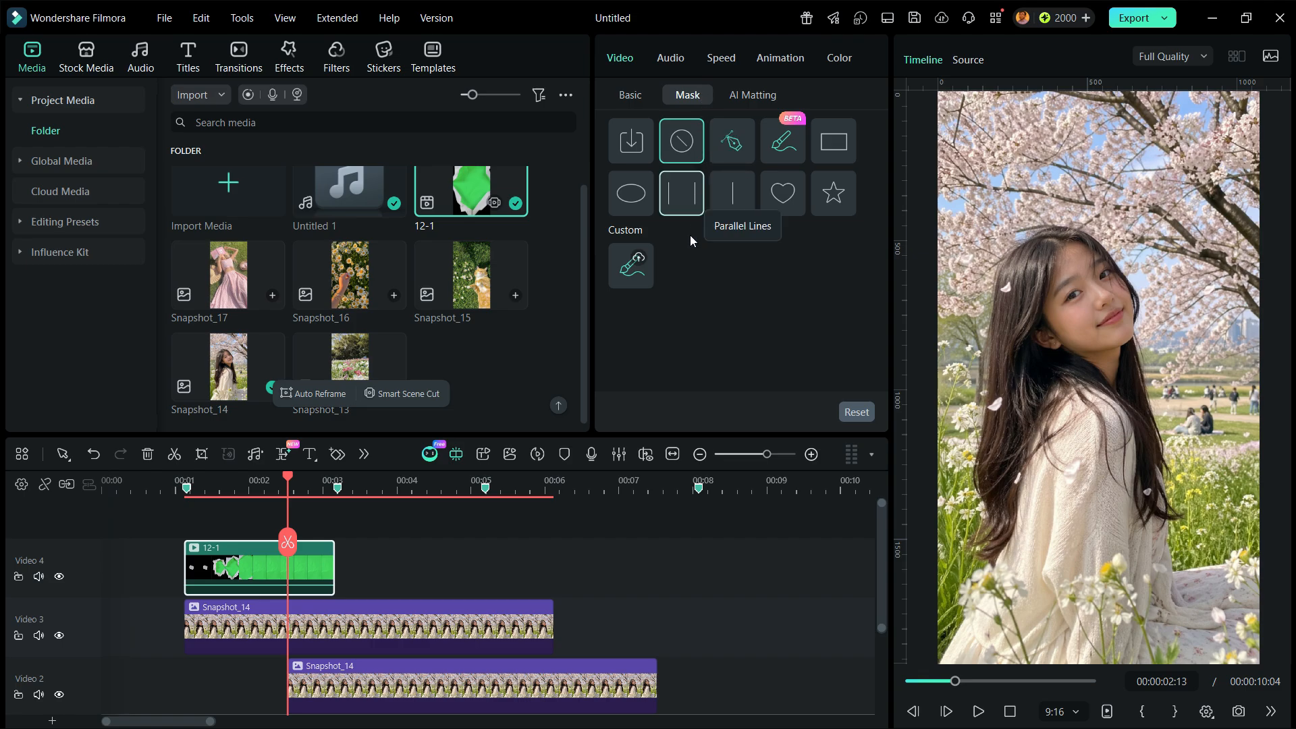
{"action": "left_click", "coordinate": [640, 276]}
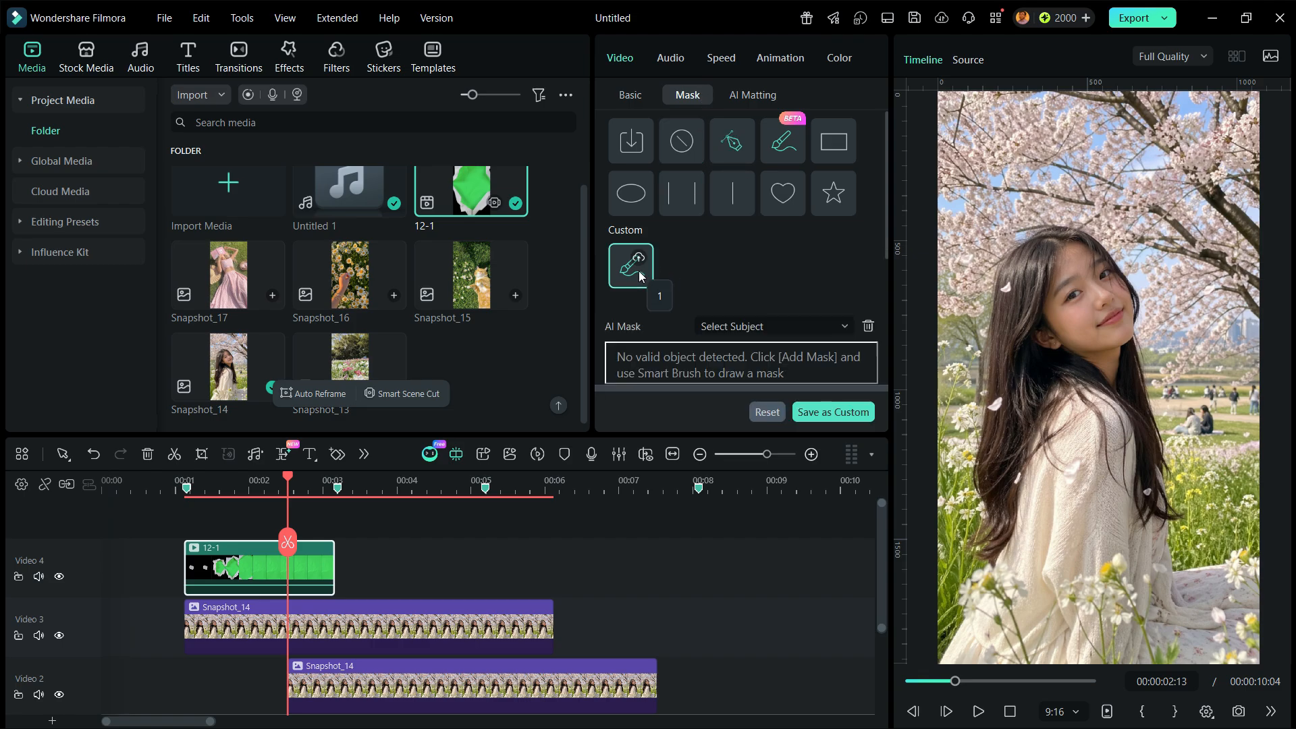
{"action": "left_click", "coordinate": [205, 489]}
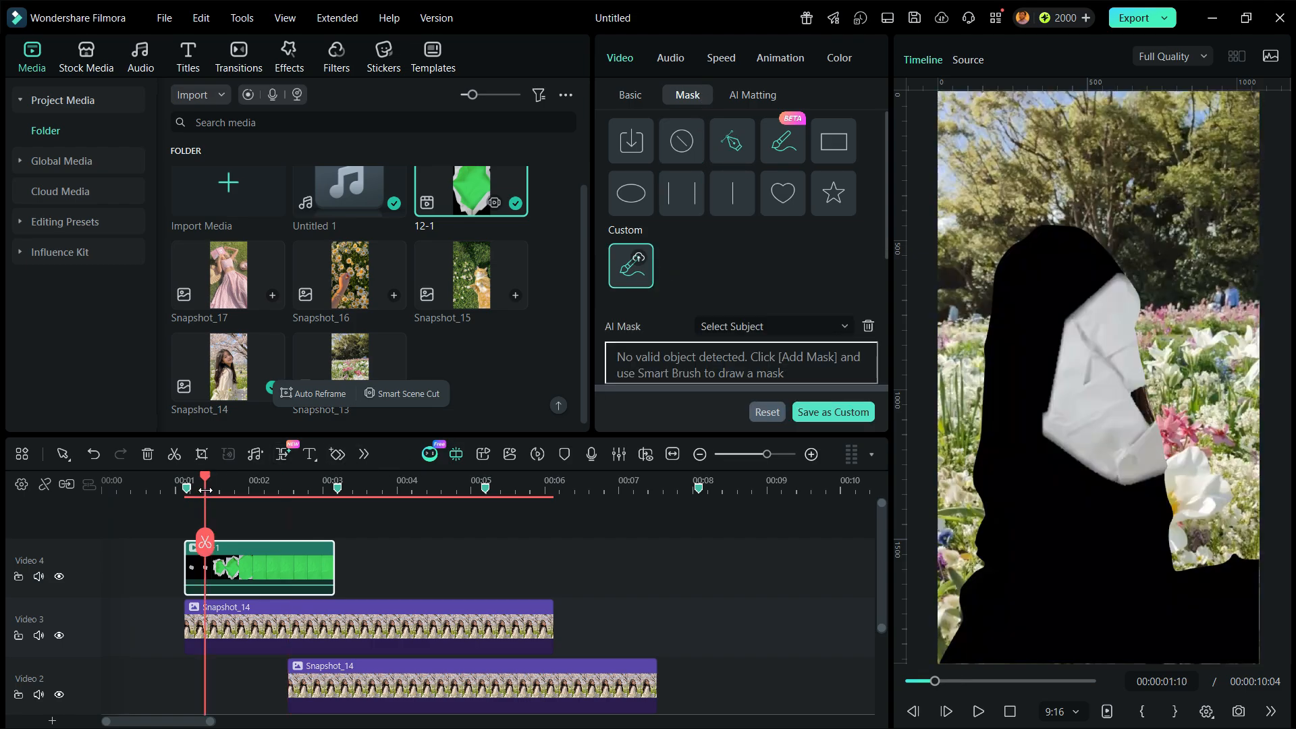
{"action": "mouse_move", "coordinate": [206, 482]}
{"action": "left_mouse_down"}
{"action": "mouse_move", "coordinate": [192, 485]}
{"action": "mouse_move", "coordinate": [219, 495]}
{"action": "left_mouse_up"}
- Combine the 12-1 clip and the Video 3 Snapshot_14 clip into a 9:16, 1080x1920 compound clip named Compound Clip 1
{"action": "left_click_drag", "start_coordinate": [421, 543], "coordinate": [314, 617]}
{"action": "right_click", "coordinate": [314, 616]}
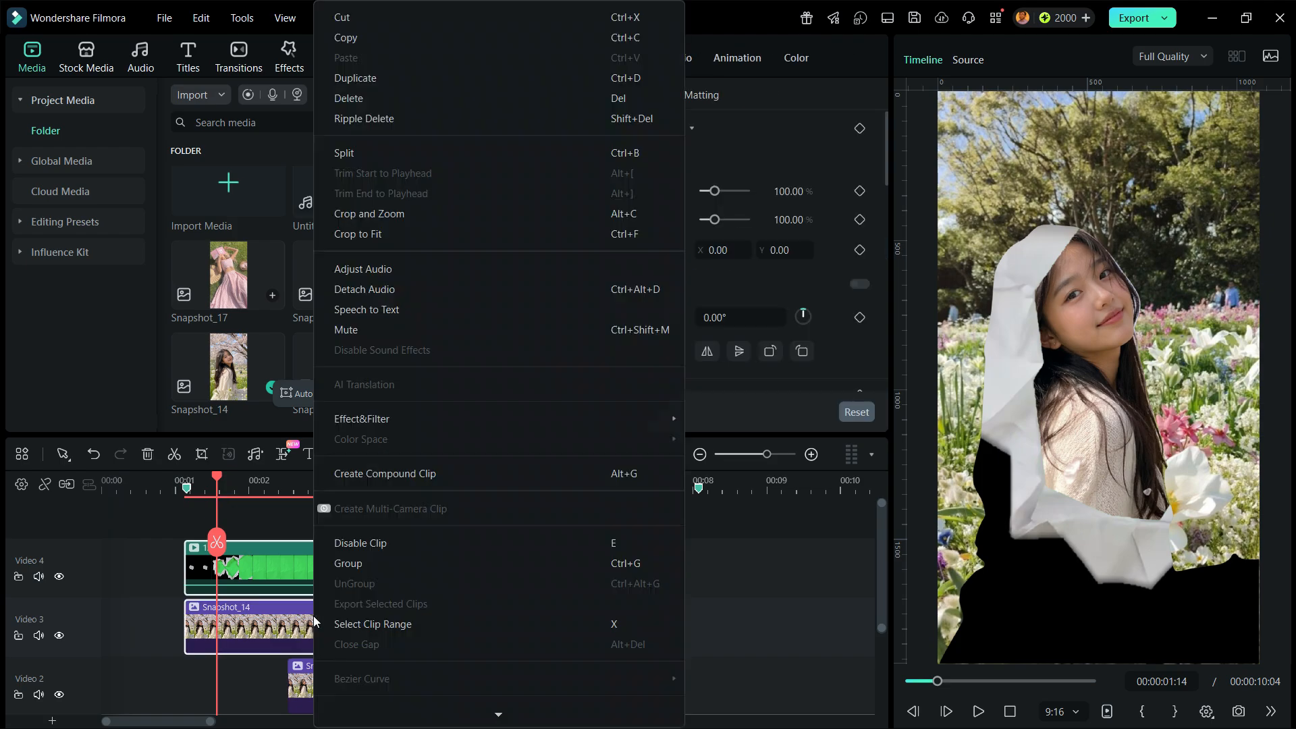
{"action": "left_click", "coordinate": [379, 466]}
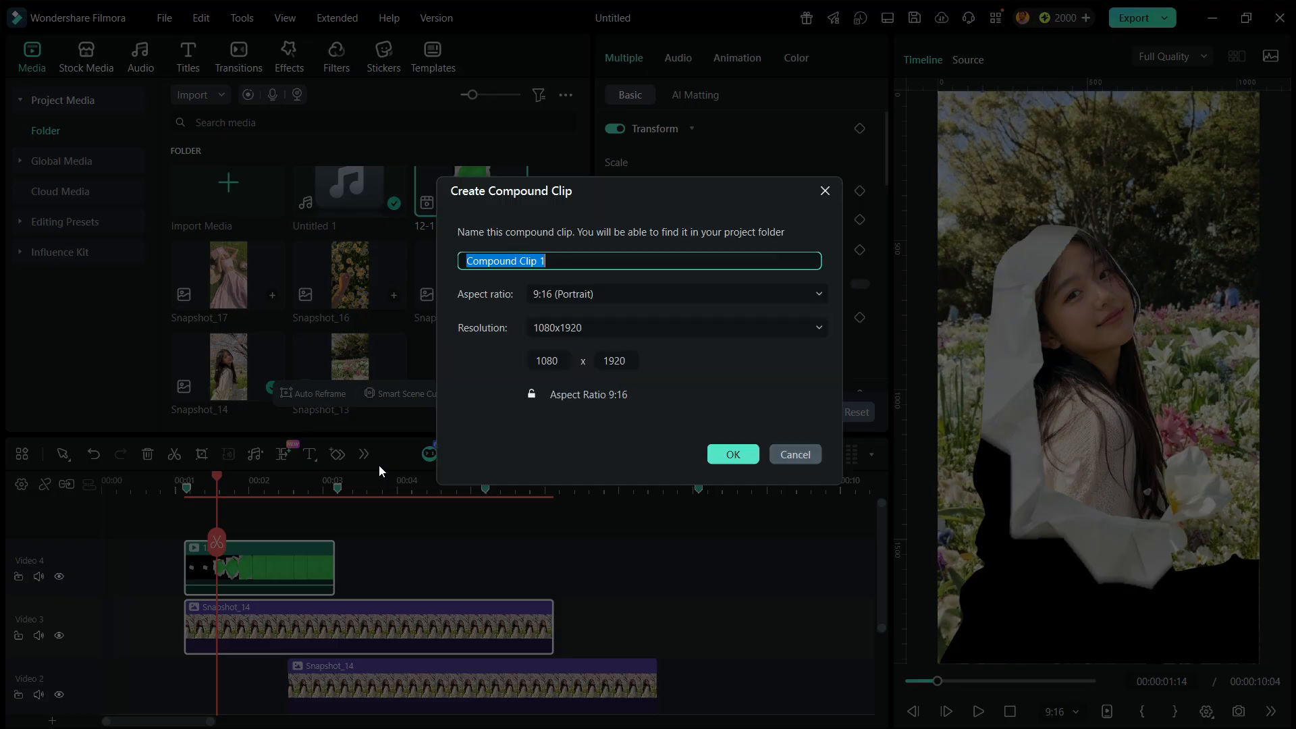
{"action": "left_click", "coordinate": [726, 457]}
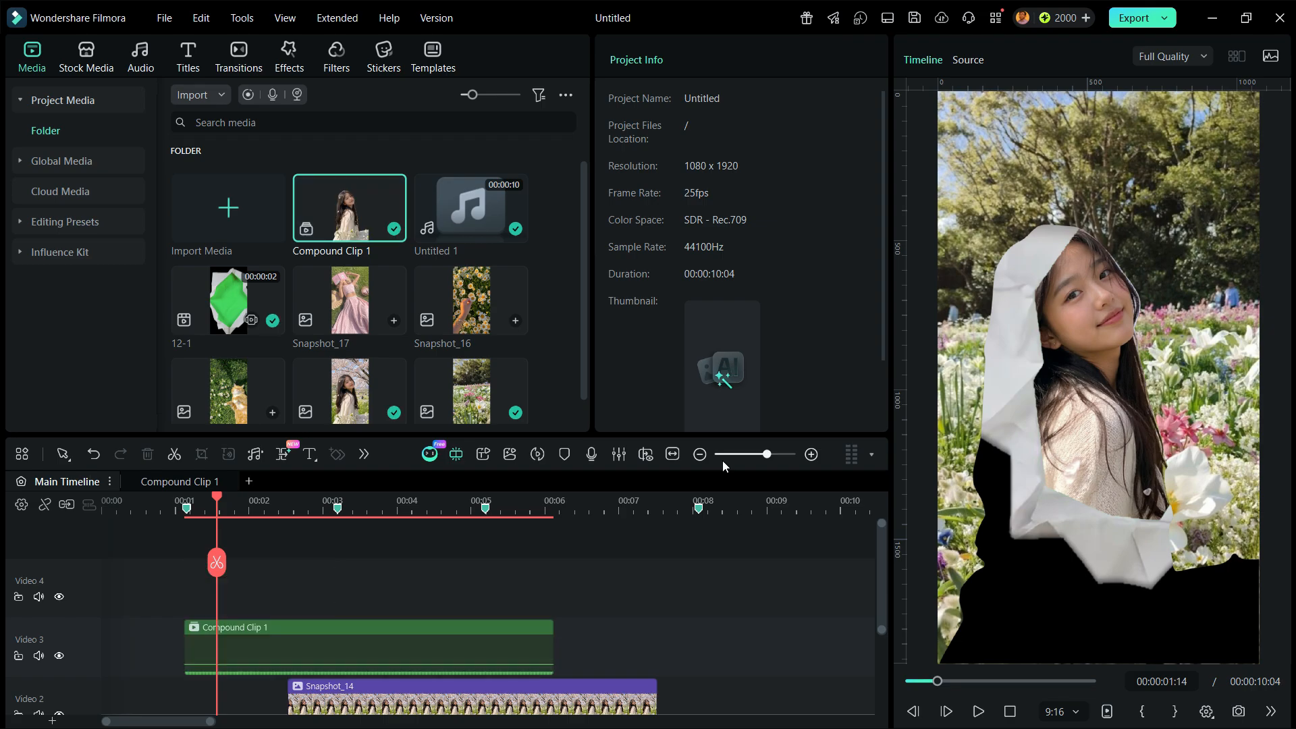
- Export only Compound Clip 1 as the MP4 video 12 with quality set to High
{"action": "left_click", "coordinate": [388, 641]}
{"action": "right_click", "coordinate": [389, 638]}
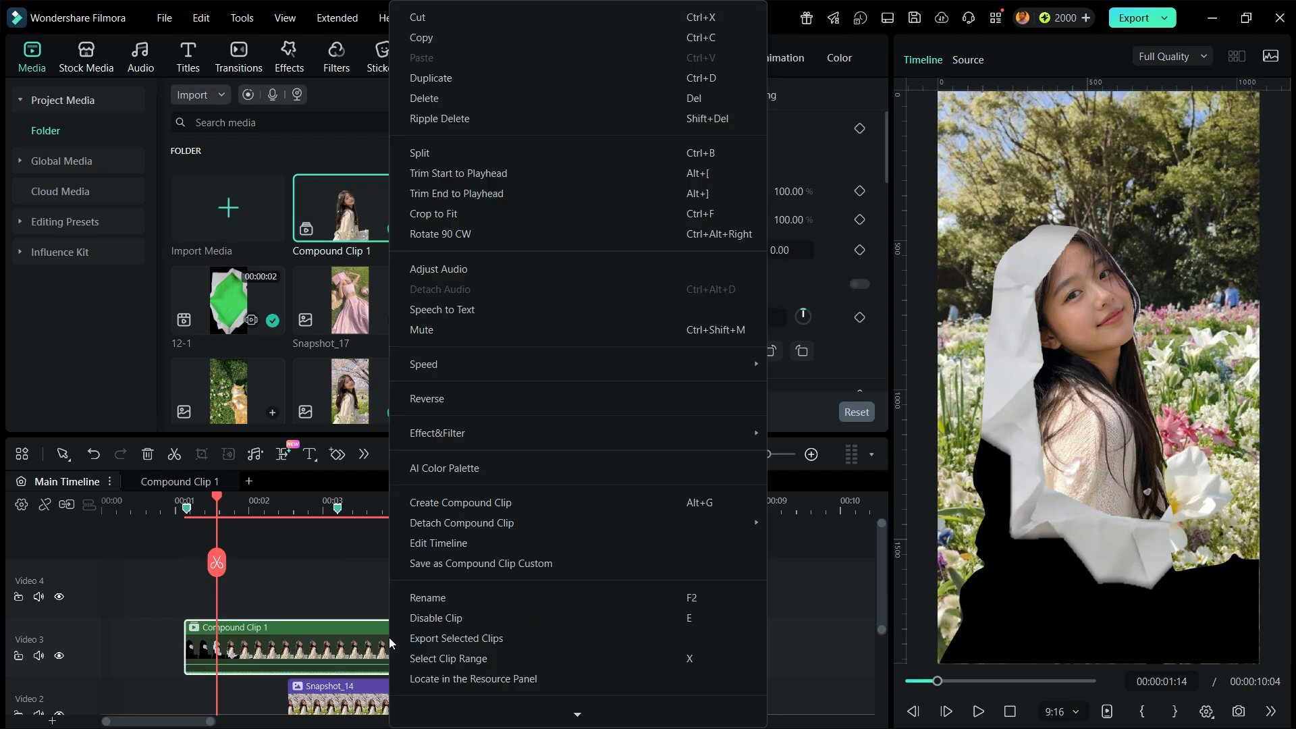
{"action": "left_click", "coordinate": [408, 640]}
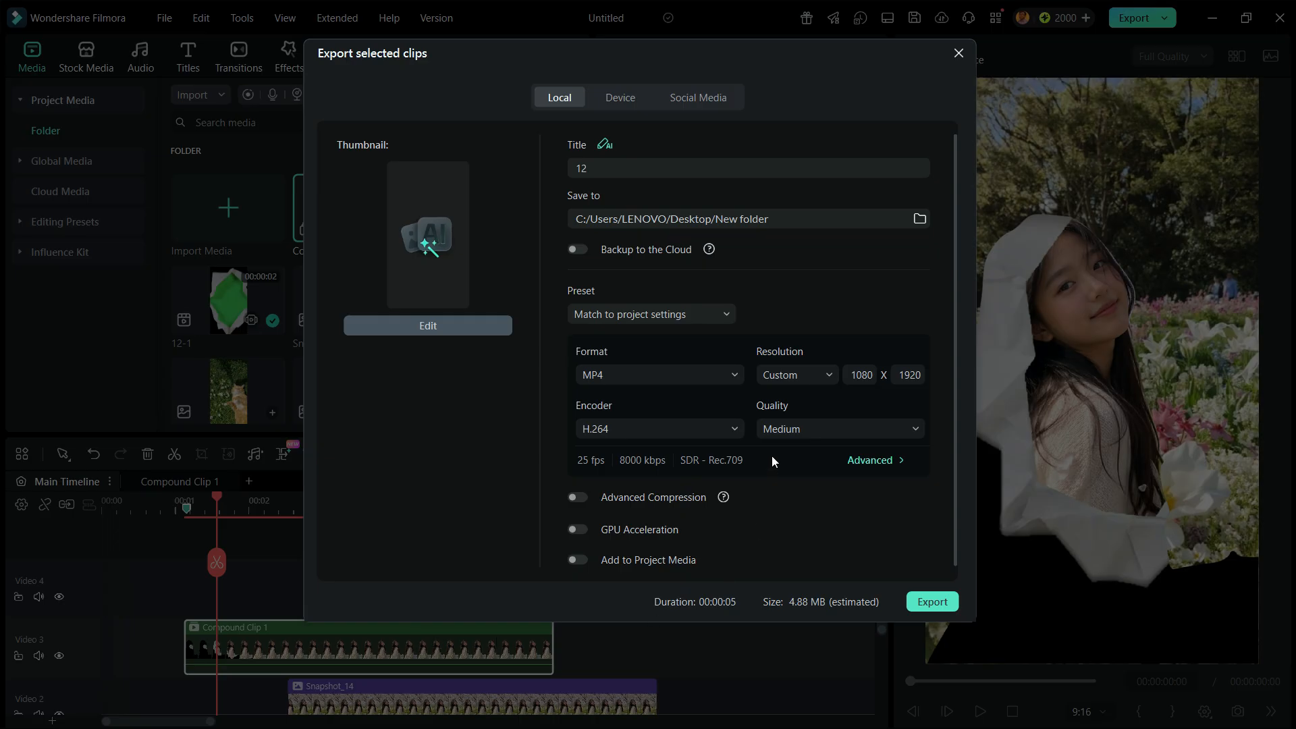
{"action": "left_click", "coordinate": [775, 436]}
{"action": "left_click", "coordinate": [801, 519]}
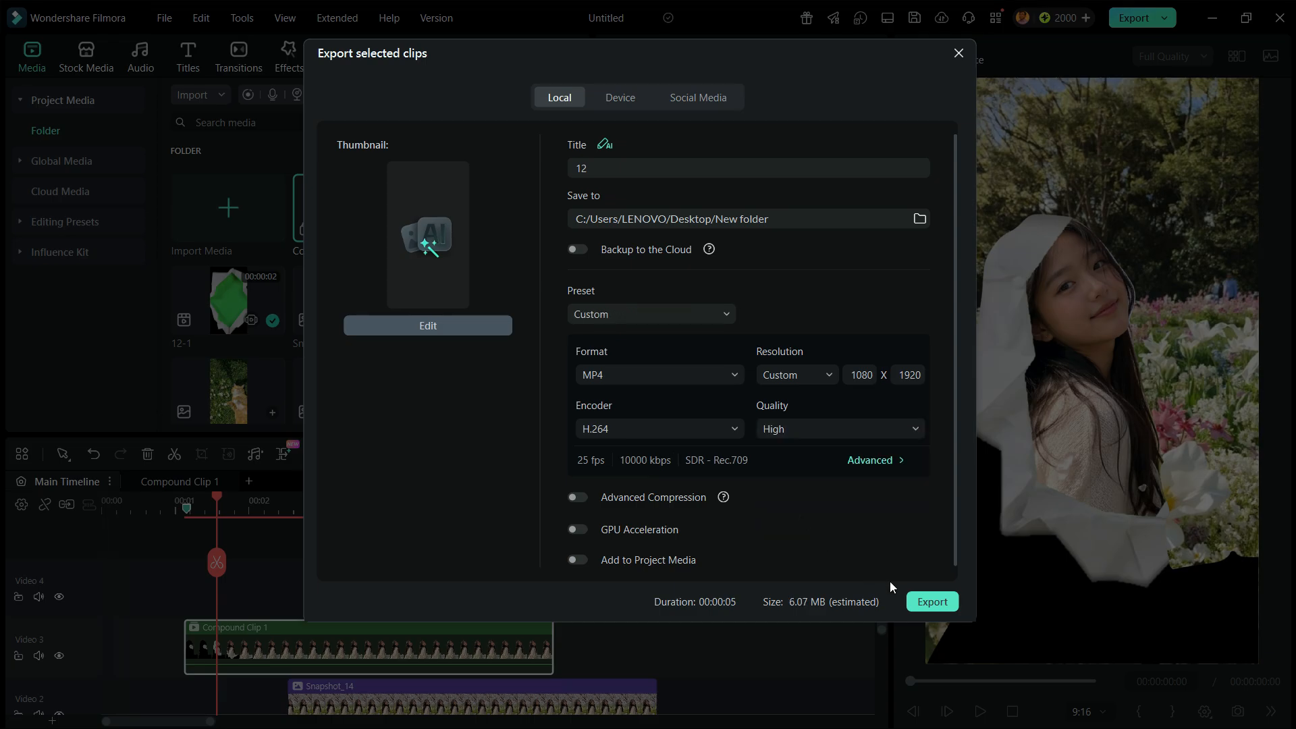
{"action": "left_click", "coordinate": [932, 603]}
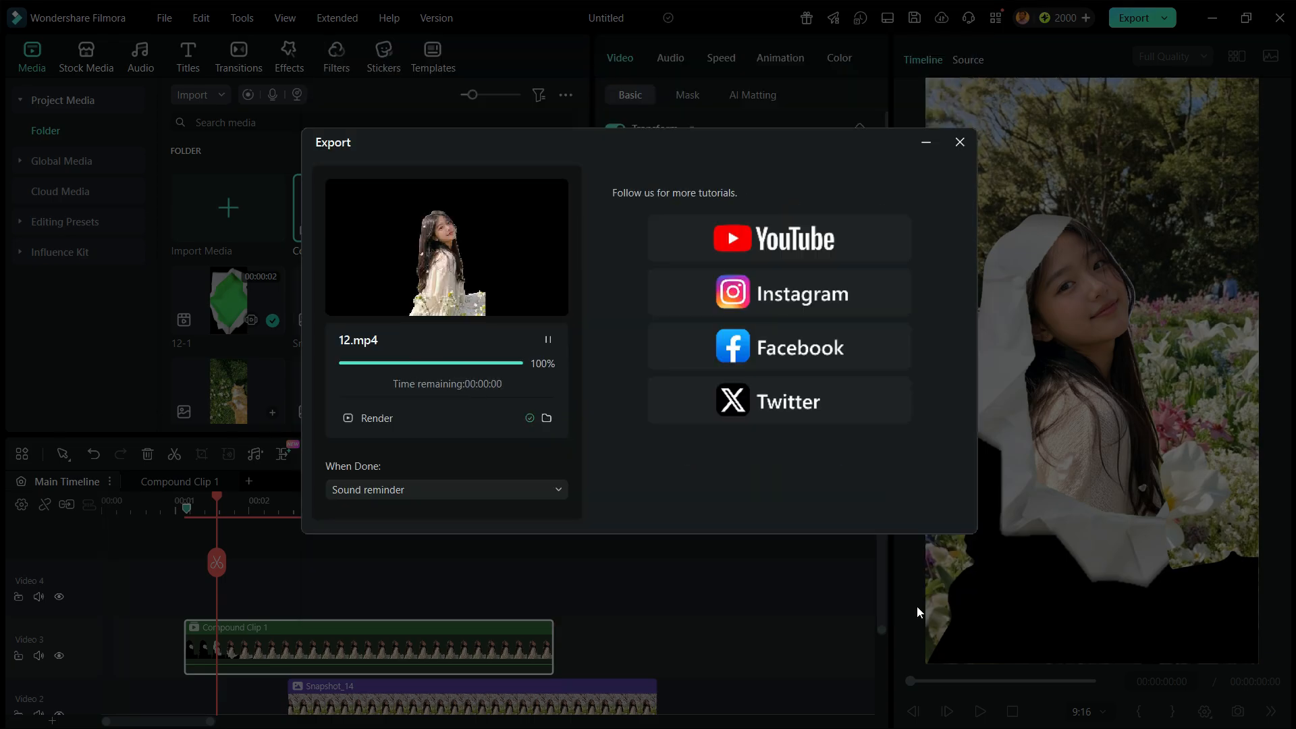
{"action": "left_click", "coordinate": [960, 143]}
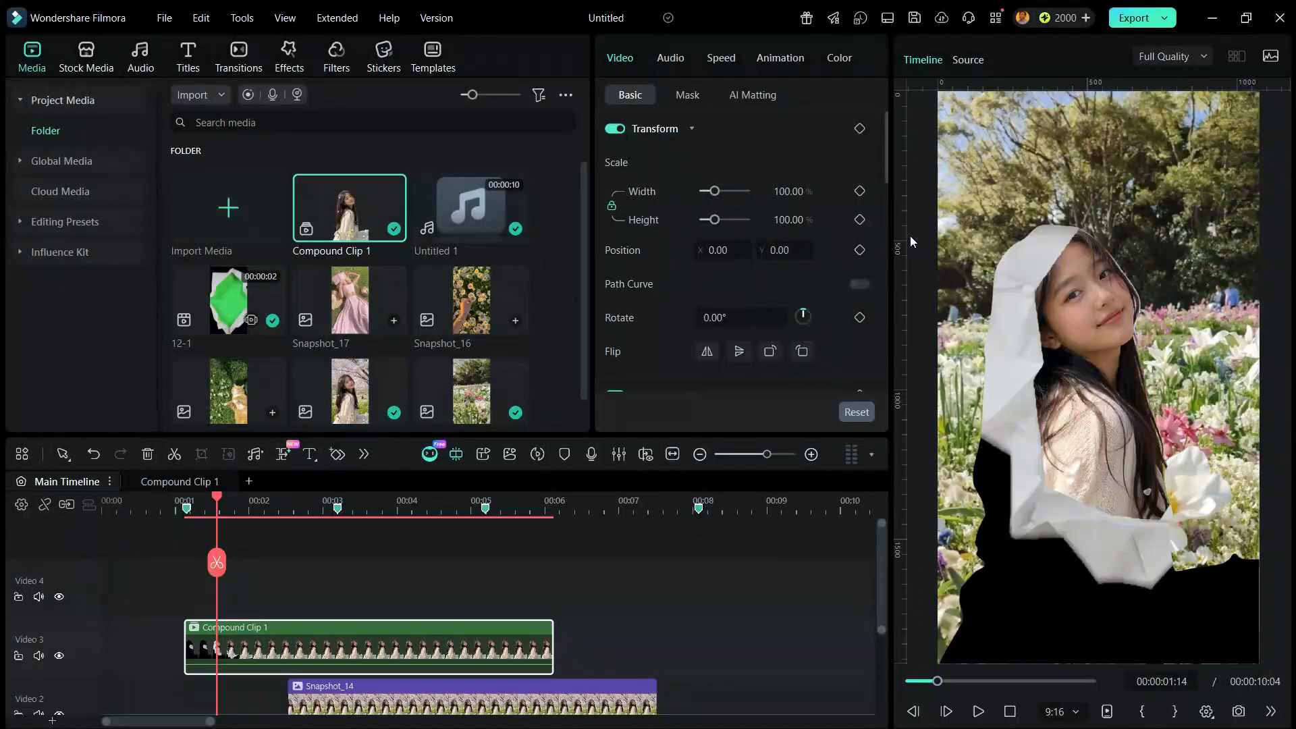
- Import the exported video 12 and put it on Video 3 in place of Compound Clip 1
{"action": "double_click", "coordinate": [564, 269]}
{"action": "left_click", "coordinate": [215, 149]}
{"action": "left_click", "coordinate": [506, 373]}
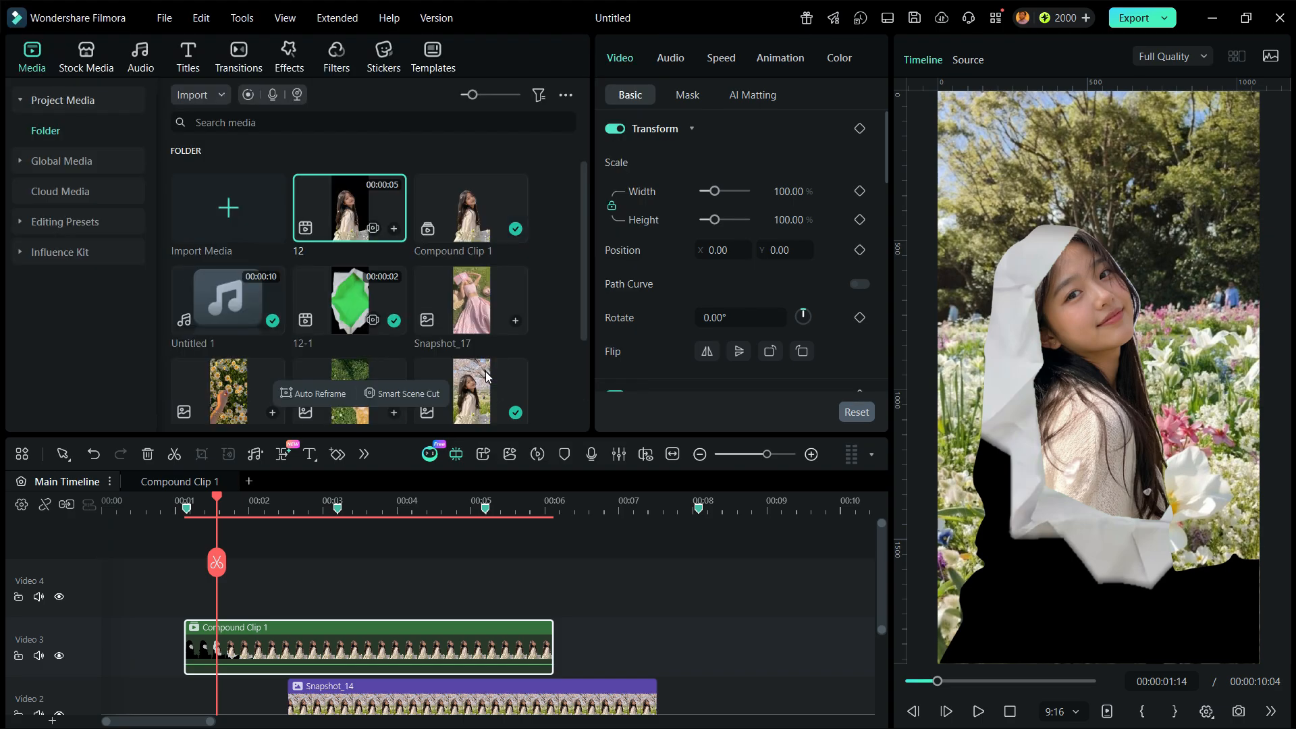
{"action": "left_click", "coordinate": [149, 455]}
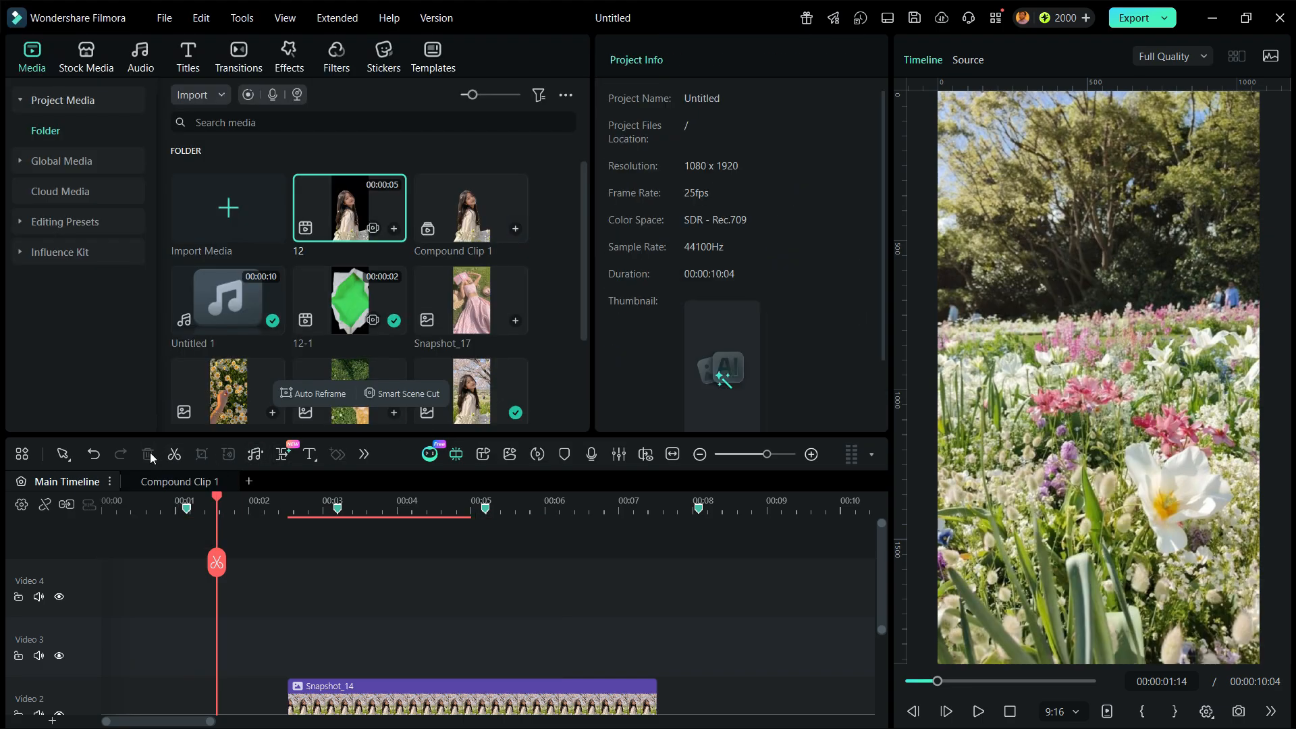
{"action": "left_click_drag", "start_coordinate": [350, 215], "coordinate": [192, 638]}
- Enable Smart Cutout on clip 12, brush over the crumpled paper at 00:00:01:04 and apply the cutout
{"action": "left_click", "coordinate": [752, 94]}
{"action": "scroll", "coordinate": [742, 236], "scroll_direction": "down", "scroll_amount": 3}
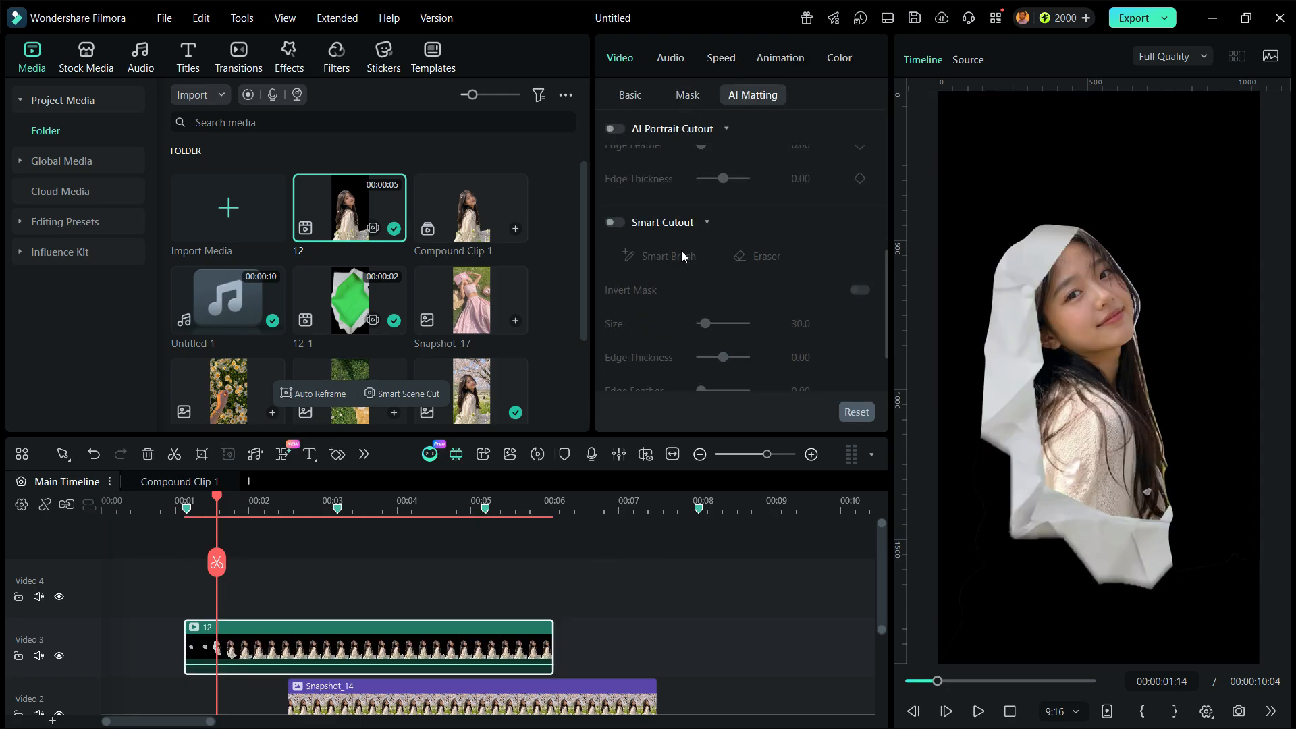
{"action": "left_click", "coordinate": [615, 222]}
{"action": "mouse_move", "coordinate": [191, 516]}
{"action": "left_mouse_down"}
{"action": "mouse_move", "coordinate": [211, 514]}
{"action": "mouse_move", "coordinate": [188, 514]}
{"action": "left_mouse_up"}
{"action": "scroll", "coordinate": [286, 550], "scroll_direction": "down", "scroll_amount": 3}
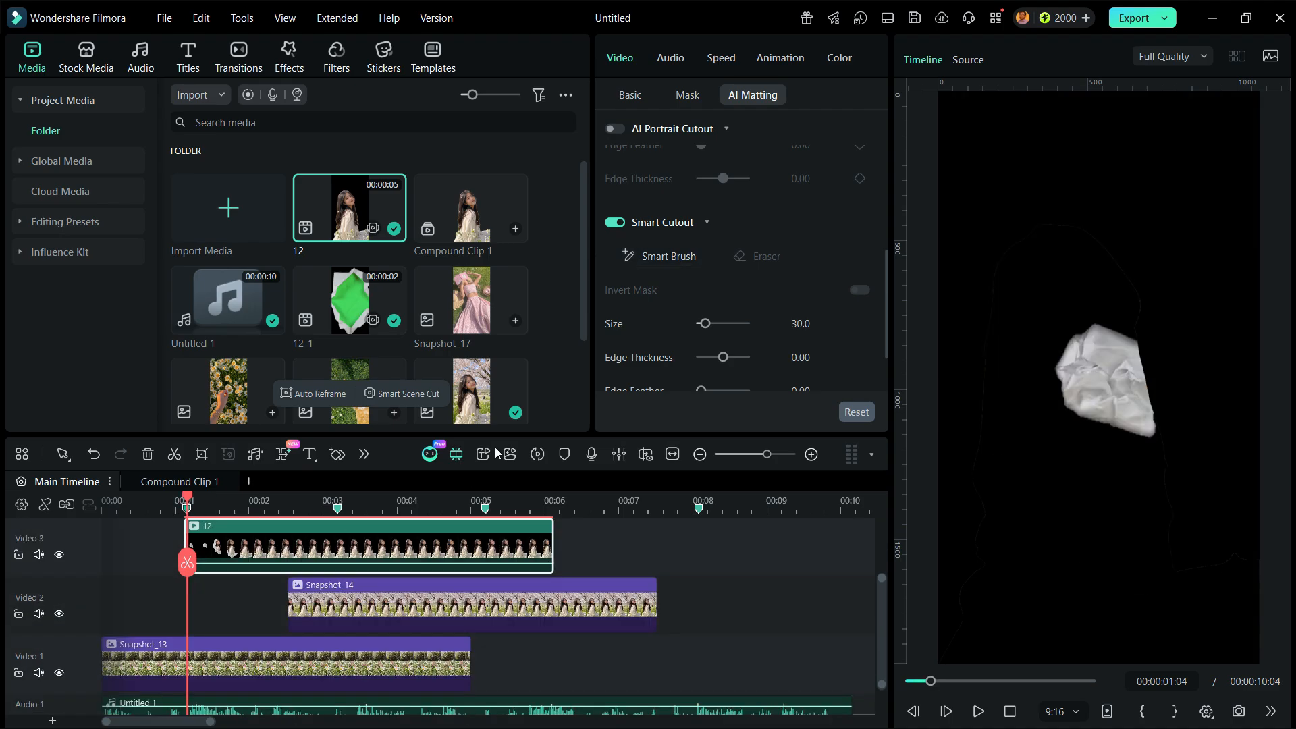
{"action": "left_click", "coordinate": [641, 258]}
{"action": "mouse_move", "coordinate": [1052, 351]}
{"action": "left_mouse_down"}
{"action": "mouse_move", "coordinate": [1086, 357]}
{"action": "mouse_move", "coordinate": [1124, 399]}
{"action": "left_mouse_up"}
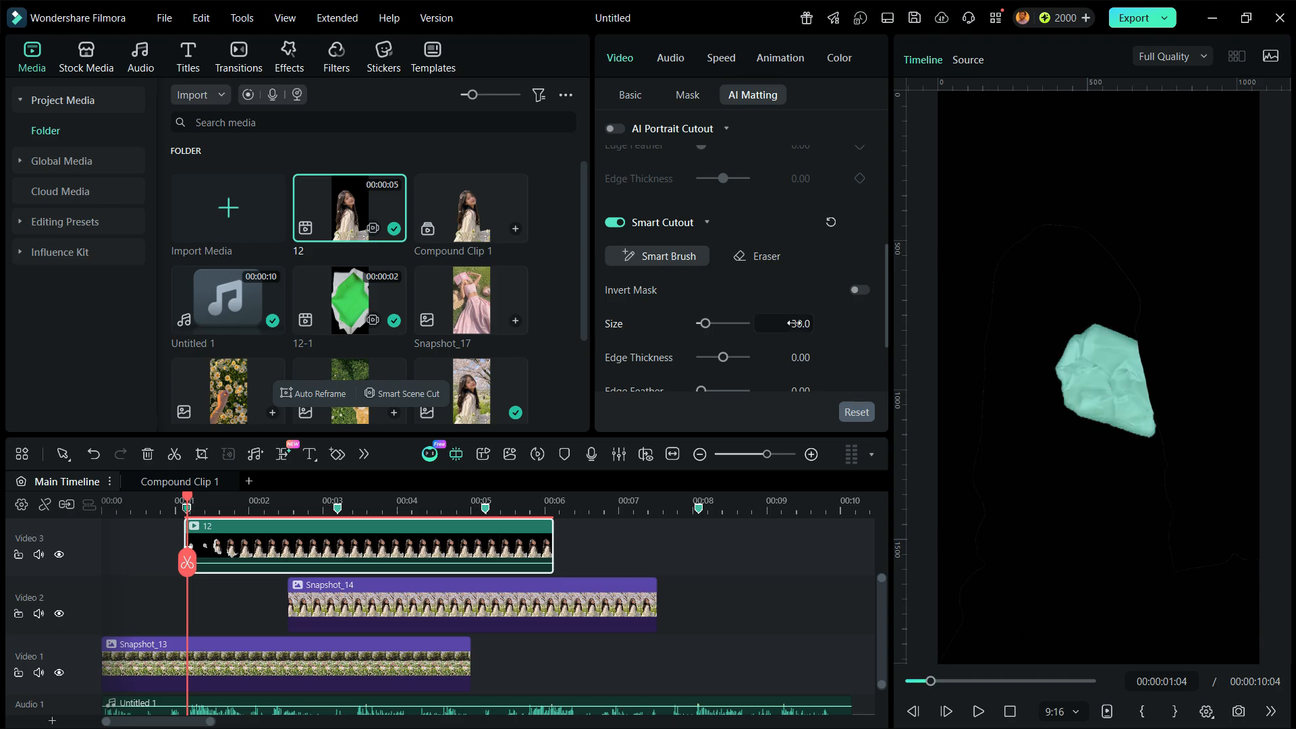
{"action": "scroll", "coordinate": [856, 378], "scroll_direction": "down", "scroll_amount": 2}
{"action": "left_click", "coordinate": [853, 378]}
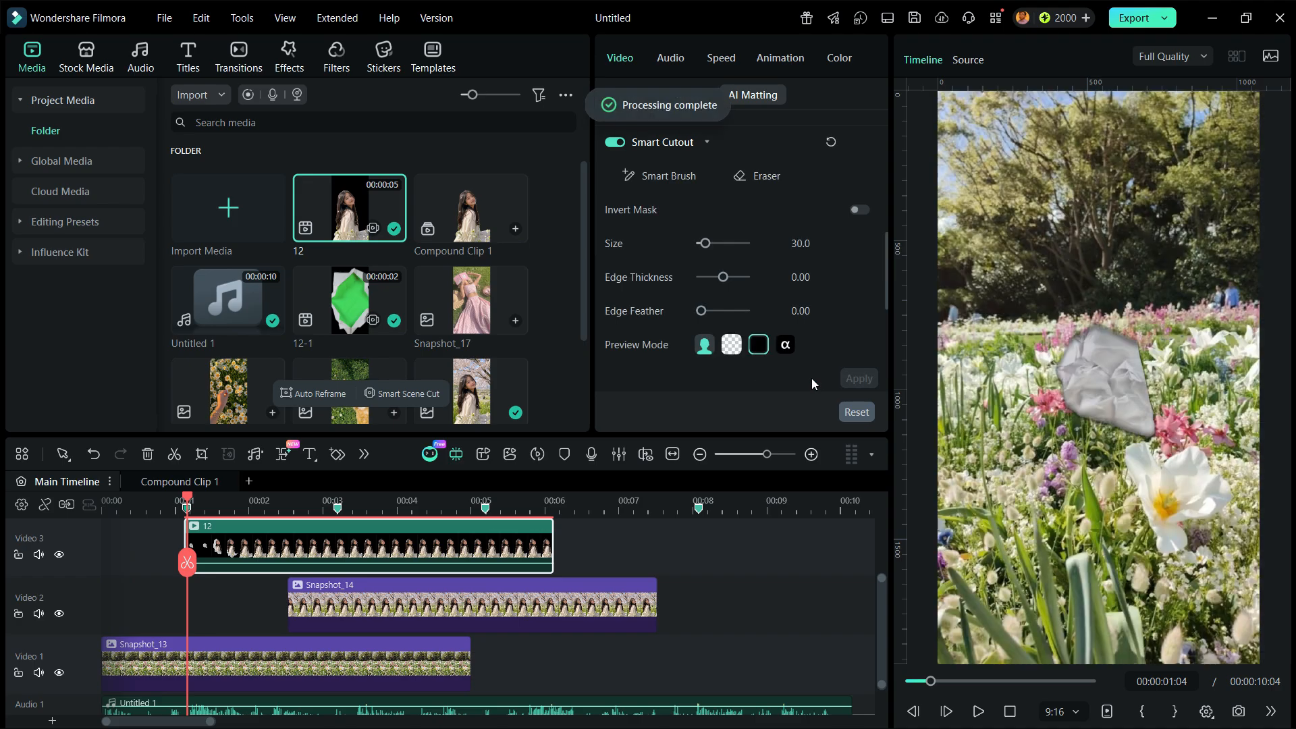
- Move the Video 2 Snapshot_14 clip to start at 00:00:02:01 and play back the paper transition from 00:00:01:04
{"action": "left_click_drag", "start_coordinate": [218, 509], "coordinate": [253, 511]}
{"action": "left_click_drag", "start_coordinate": [322, 612], "coordinate": [299, 613]}
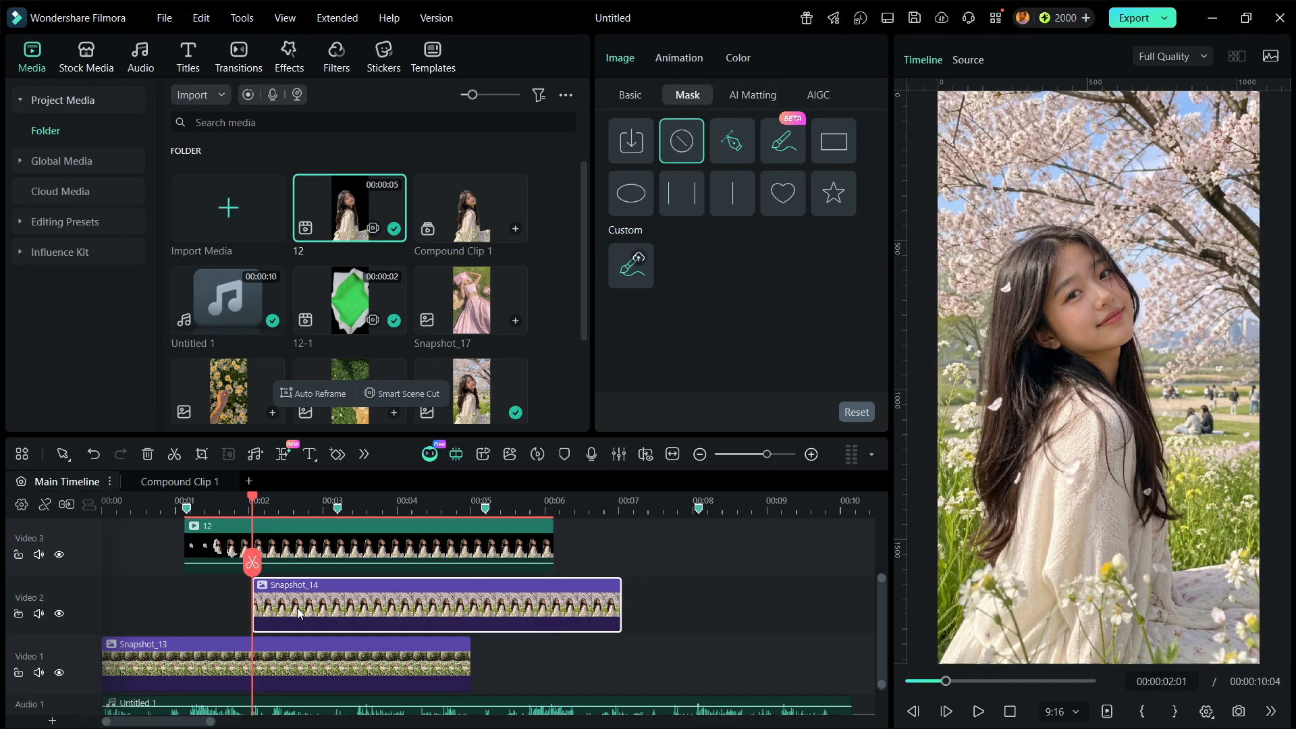
{"action": "left_click", "coordinate": [187, 510]}
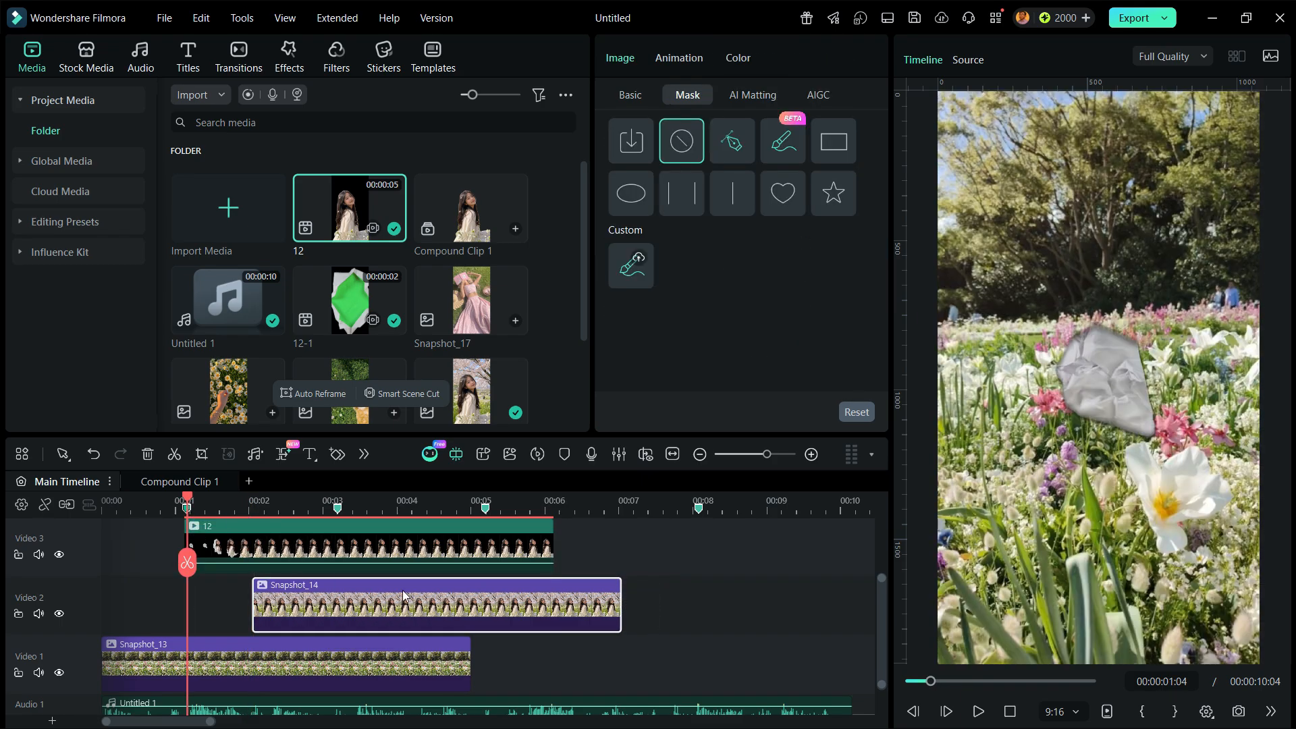
{"action": "left_click", "coordinate": [666, 565]}
{"action": "key", "text": "space"}
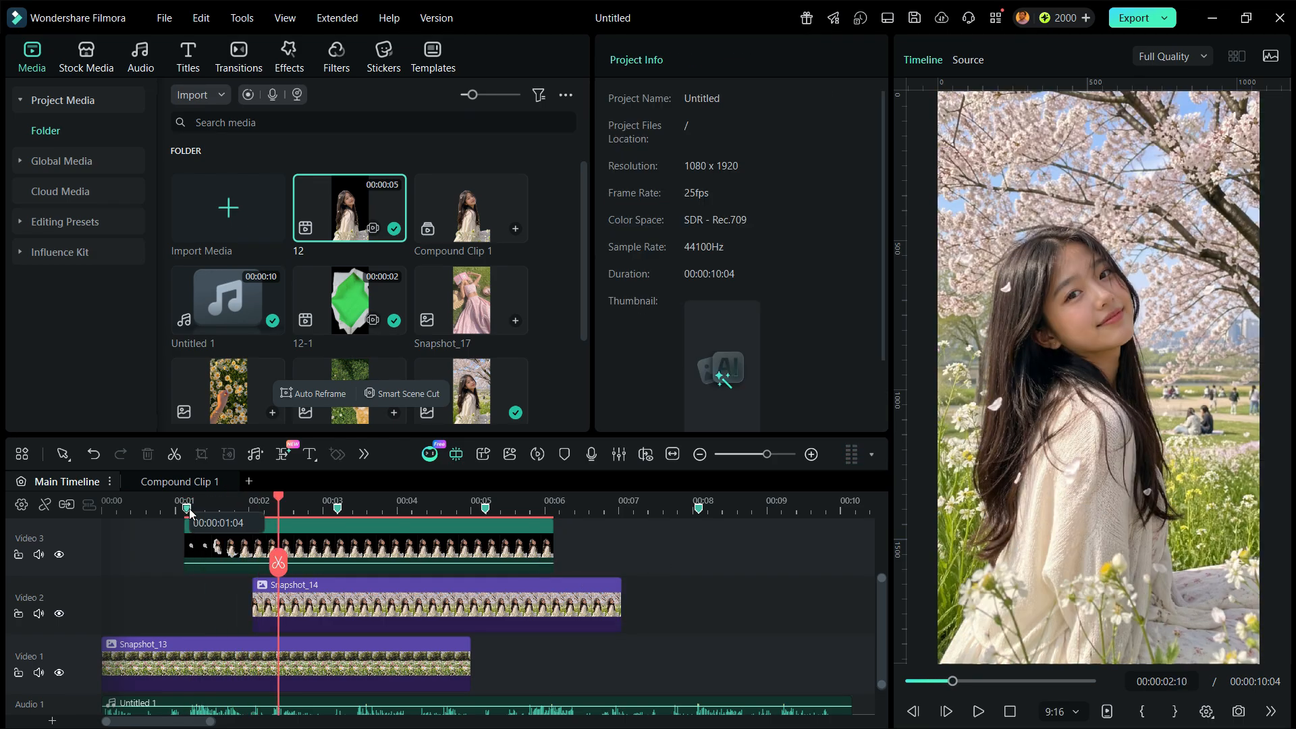
- Search the stickers for "doodle" and place the scribbled star sticker on a track above clip 12, starting at 00:00:01:04
{"action": "left_click", "coordinate": [186, 508]}
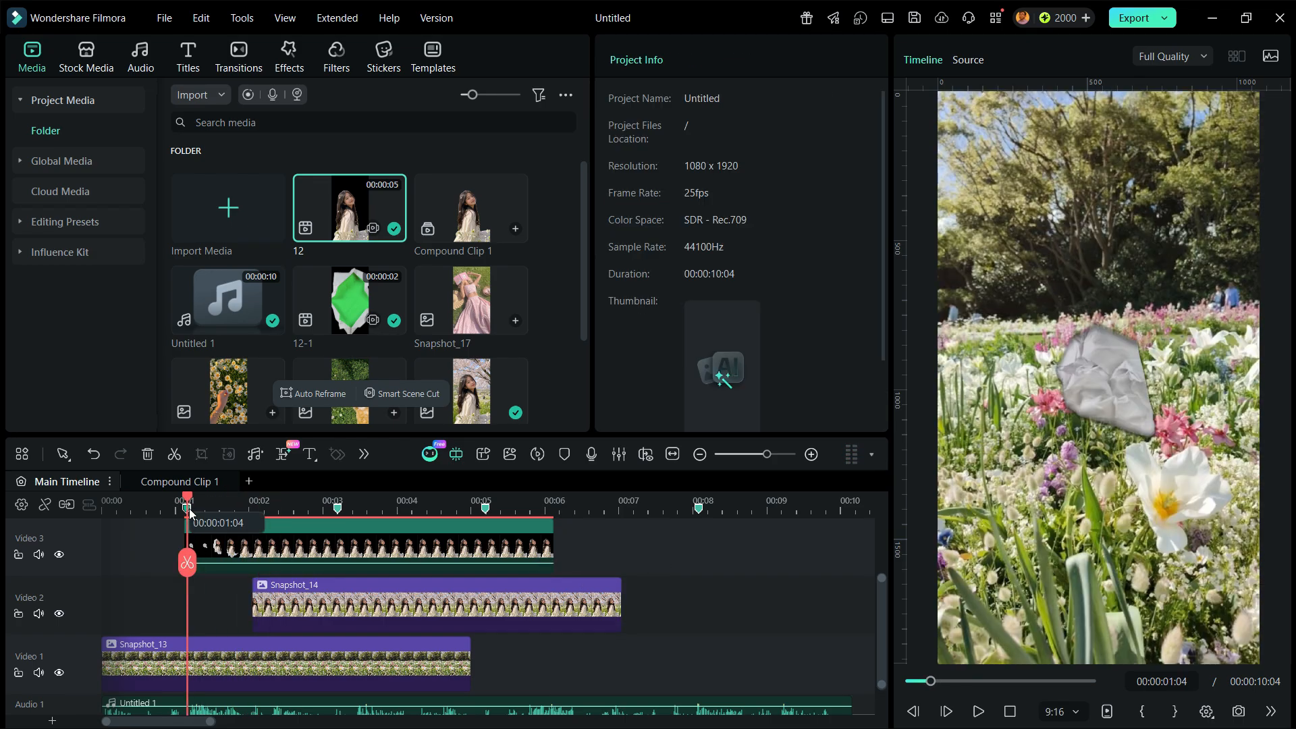
{"action": "left_click", "coordinate": [399, 54]}
{"action": "left_click", "coordinate": [393, 93]}
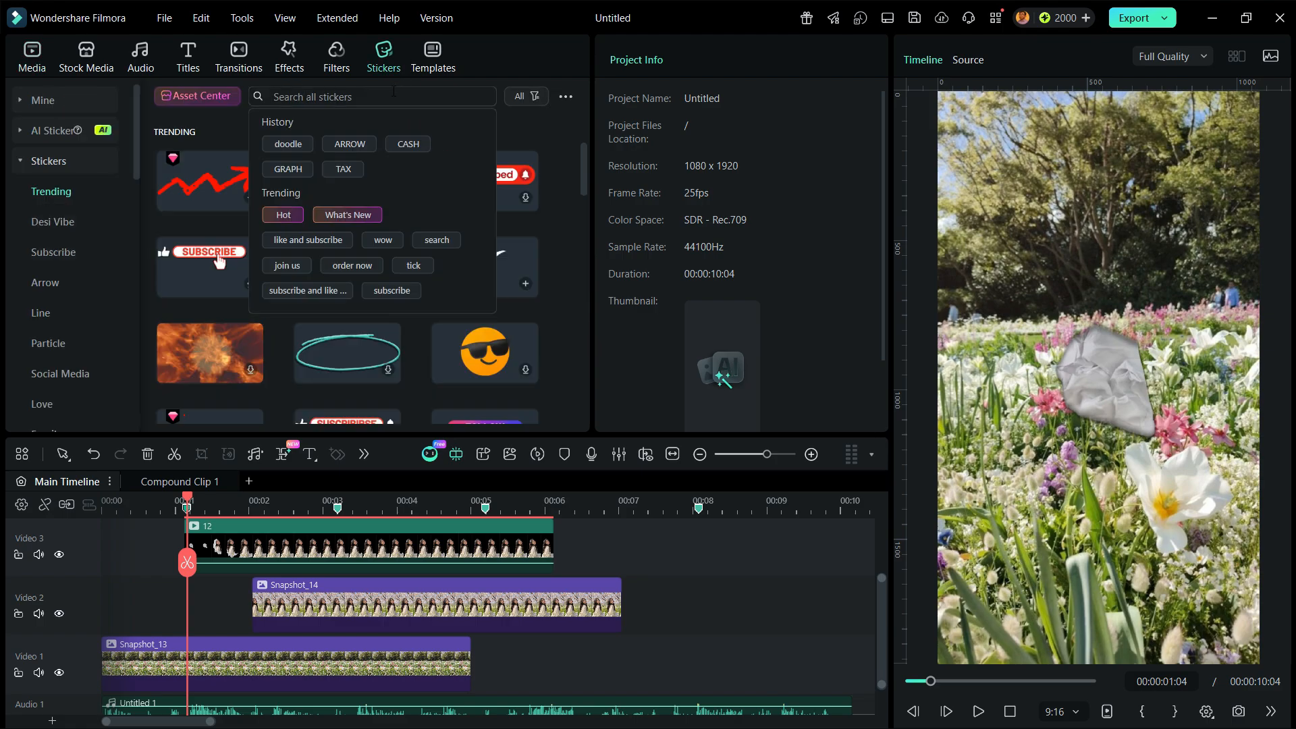
{"action": "type", "text": "doodle"}
{"action": "key", "text": "Return"}
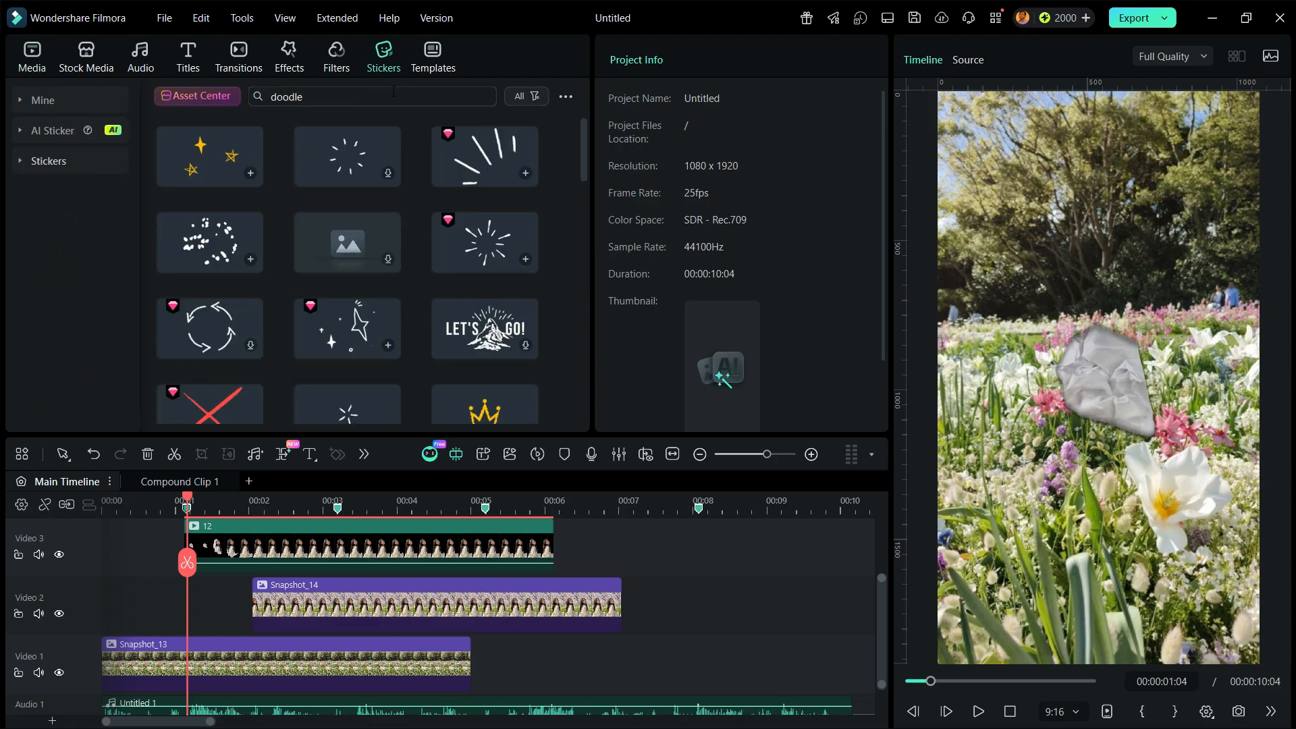
{"action": "mouse_move", "coordinate": [327, 334]}
{"action": "left_mouse_down"}
{"action": "mouse_move", "coordinate": [251, 503]}
{"action": "mouse_move", "coordinate": [190, 534]}
{"action": "mouse_move", "coordinate": [187, 592]}
{"action": "left_mouse_up"}
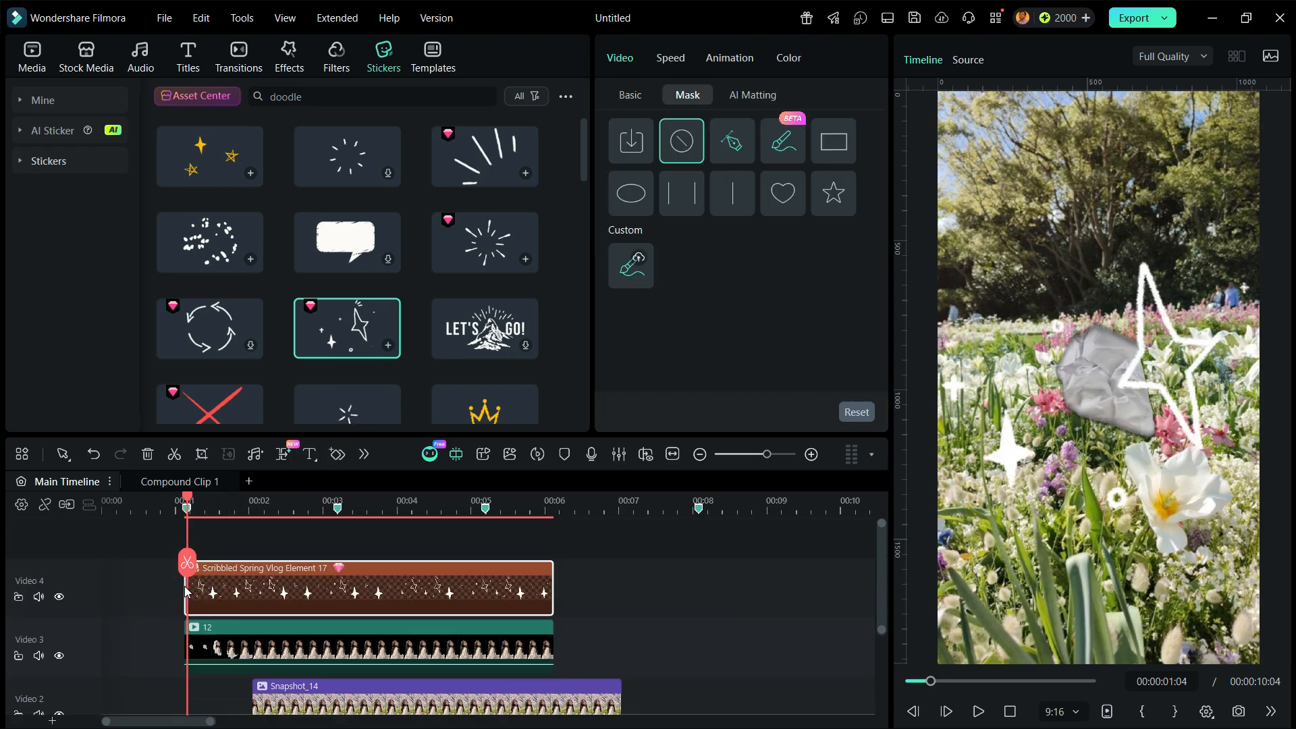
- Scale the scribbled star sticker to 58% and position it at X -147.00, Y 481.70 over the woman's head
{"action": "left_click_drag", "start_coordinate": [197, 507], "coordinate": [200, 515]}
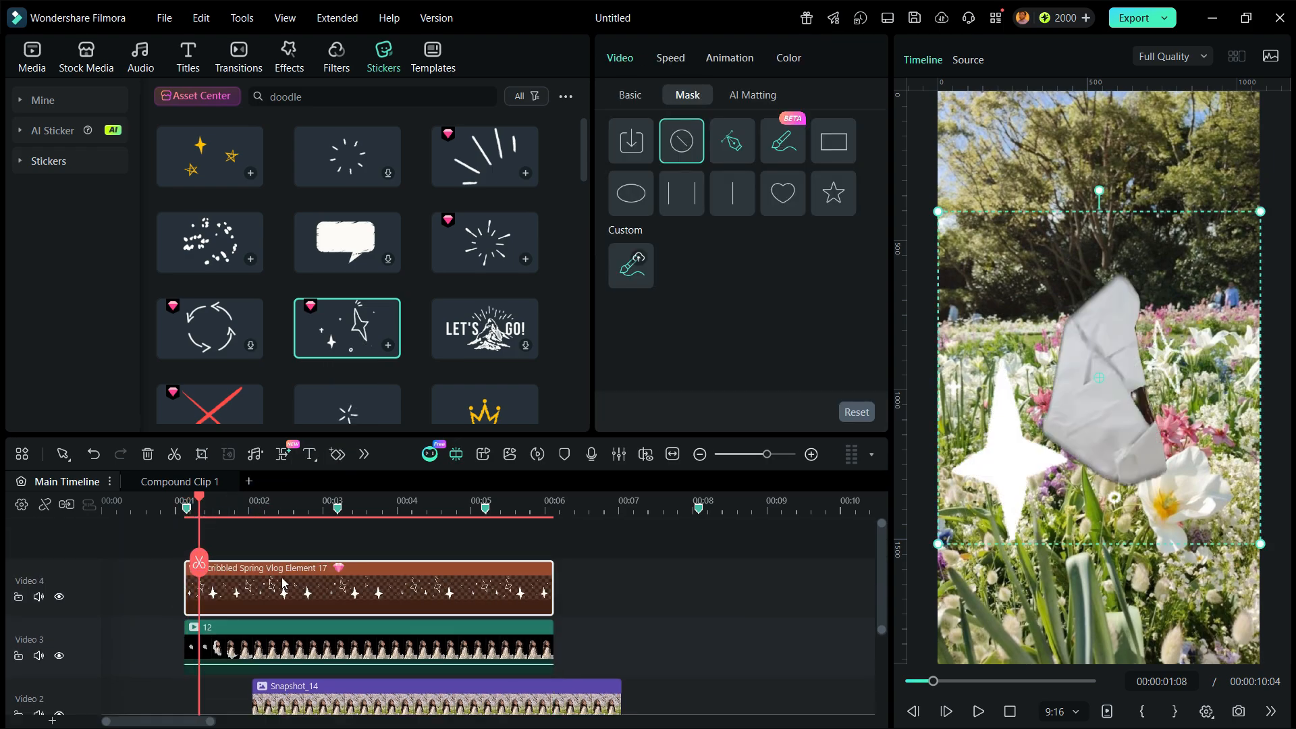
{"action": "left_click", "coordinate": [291, 517]}
{"action": "left_click", "coordinate": [631, 95]}
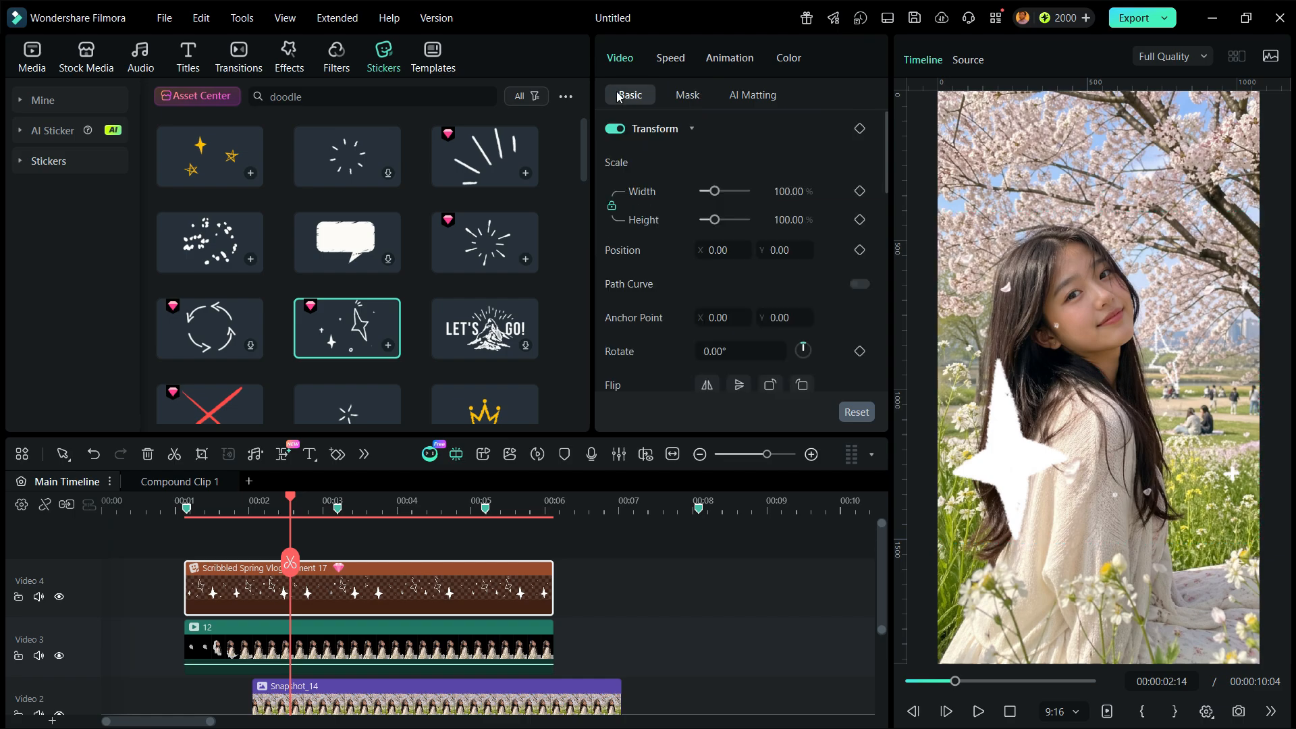
{"action": "left_click_drag", "start_coordinate": [788, 191], "coordinate": [760, 192]}
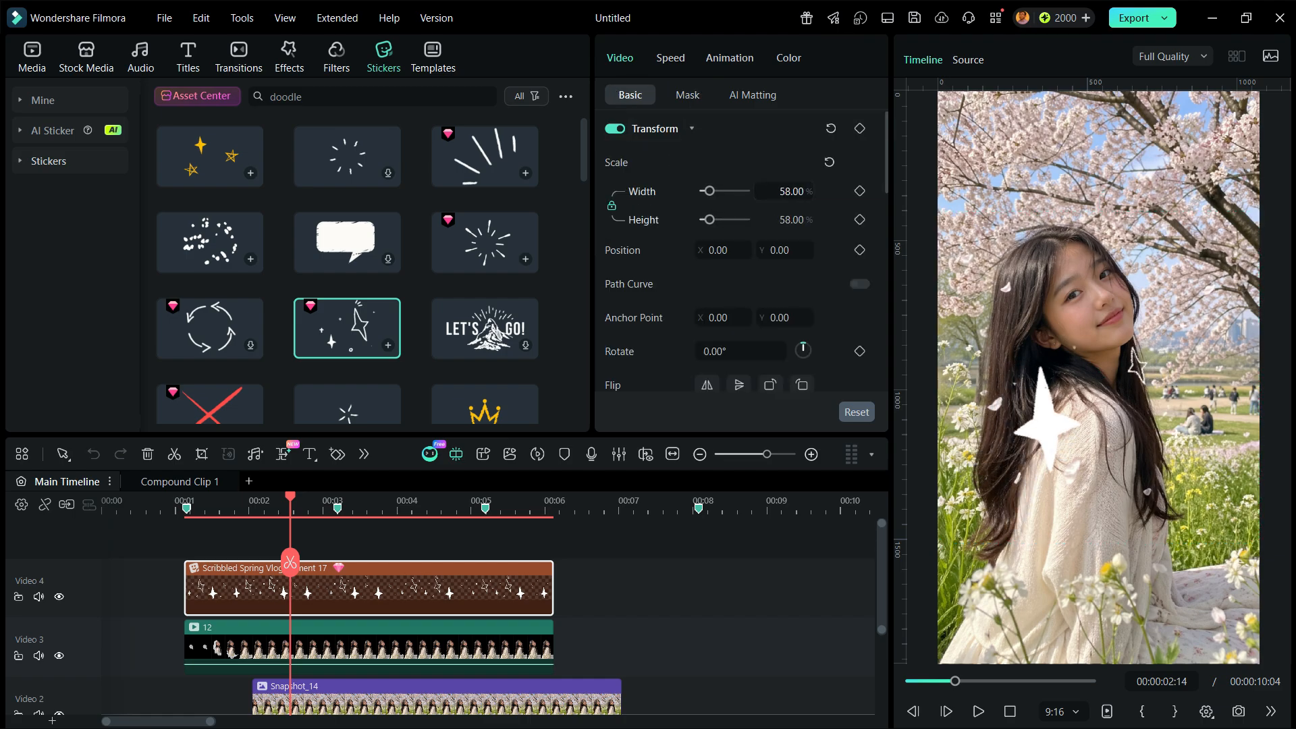
{"action": "left_click_drag", "start_coordinate": [1135, 412], "coordinate": [1091, 269]}
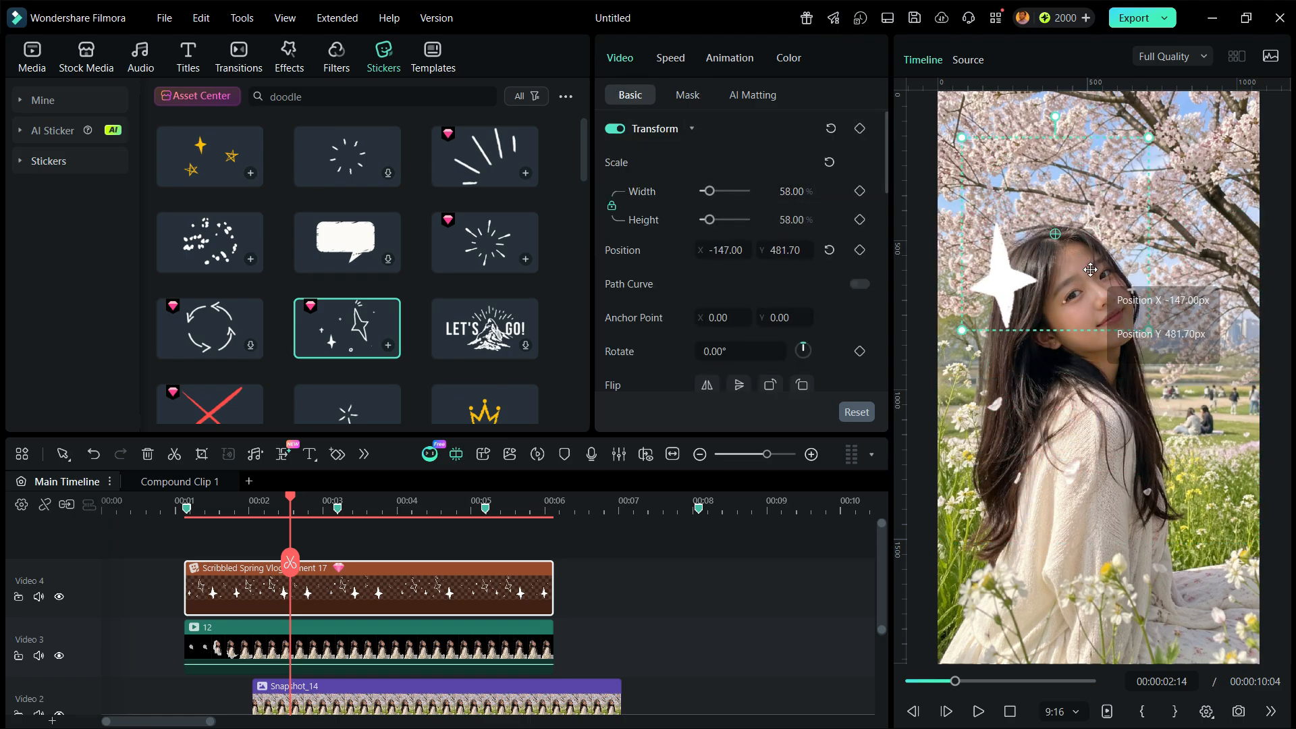
{"action": "left_click", "coordinate": [599, 575]}
- Place two copies of Snapshot_15 on new tracks Video 5 and Video 6, both starting at the 00:00:03:05 marker
{"action": "left_click", "coordinate": [47, 59]}
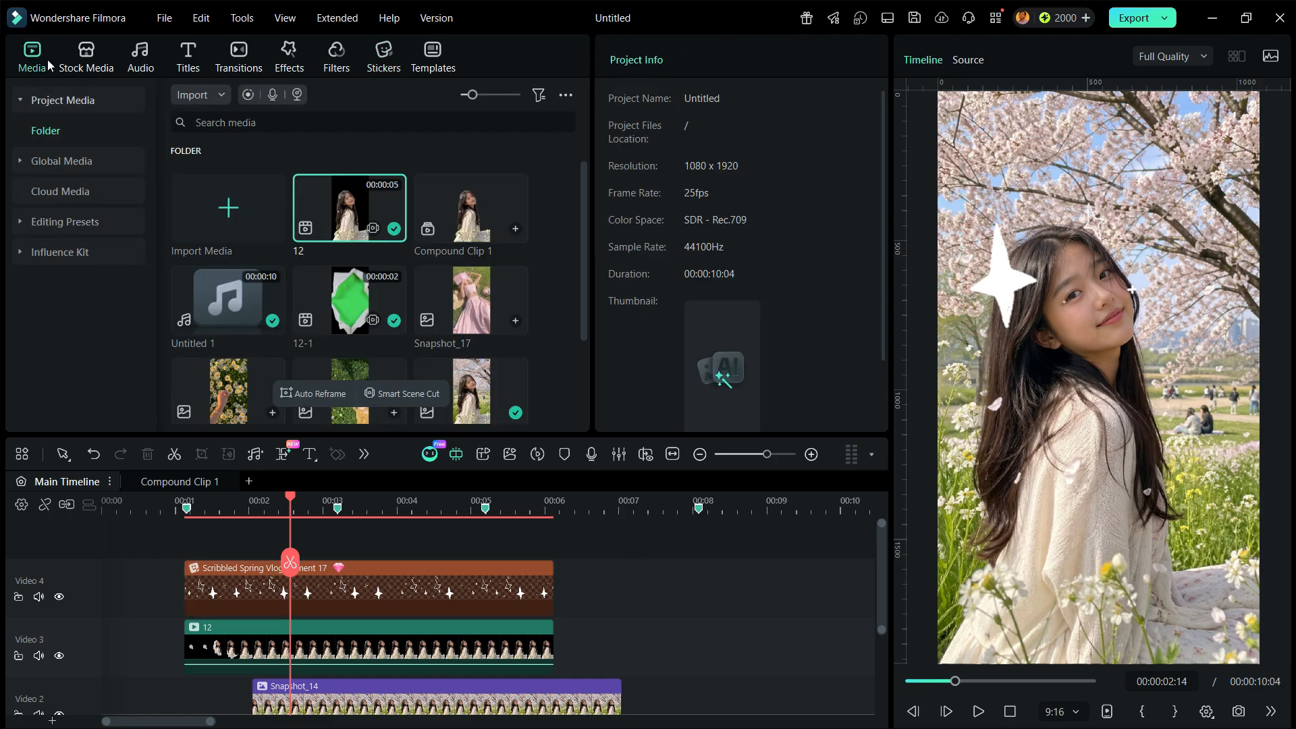
{"action": "scroll", "coordinate": [450, 251], "scroll_direction": "down", "scroll_amount": 3}
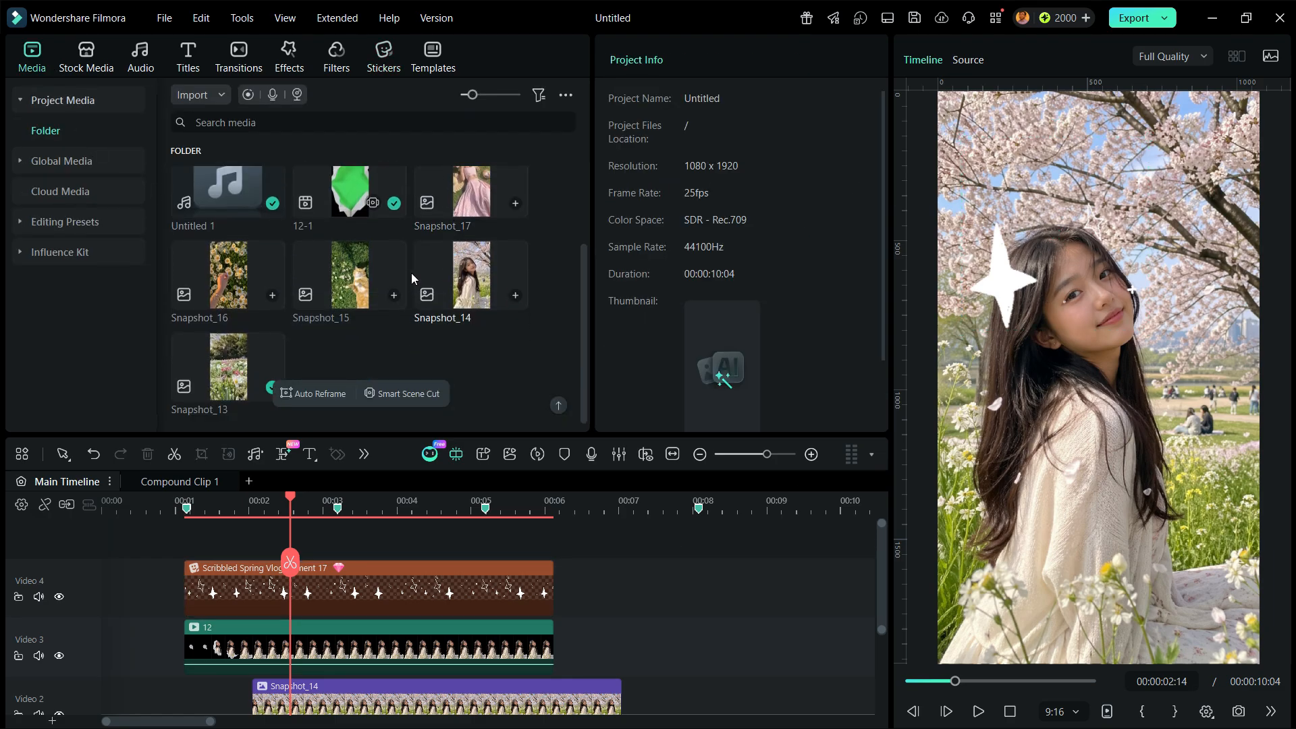
{"action": "left_click_drag", "start_coordinate": [364, 262], "coordinate": [339, 550]}
{"action": "left_click_drag", "start_coordinate": [343, 295], "coordinate": [343, 543]}
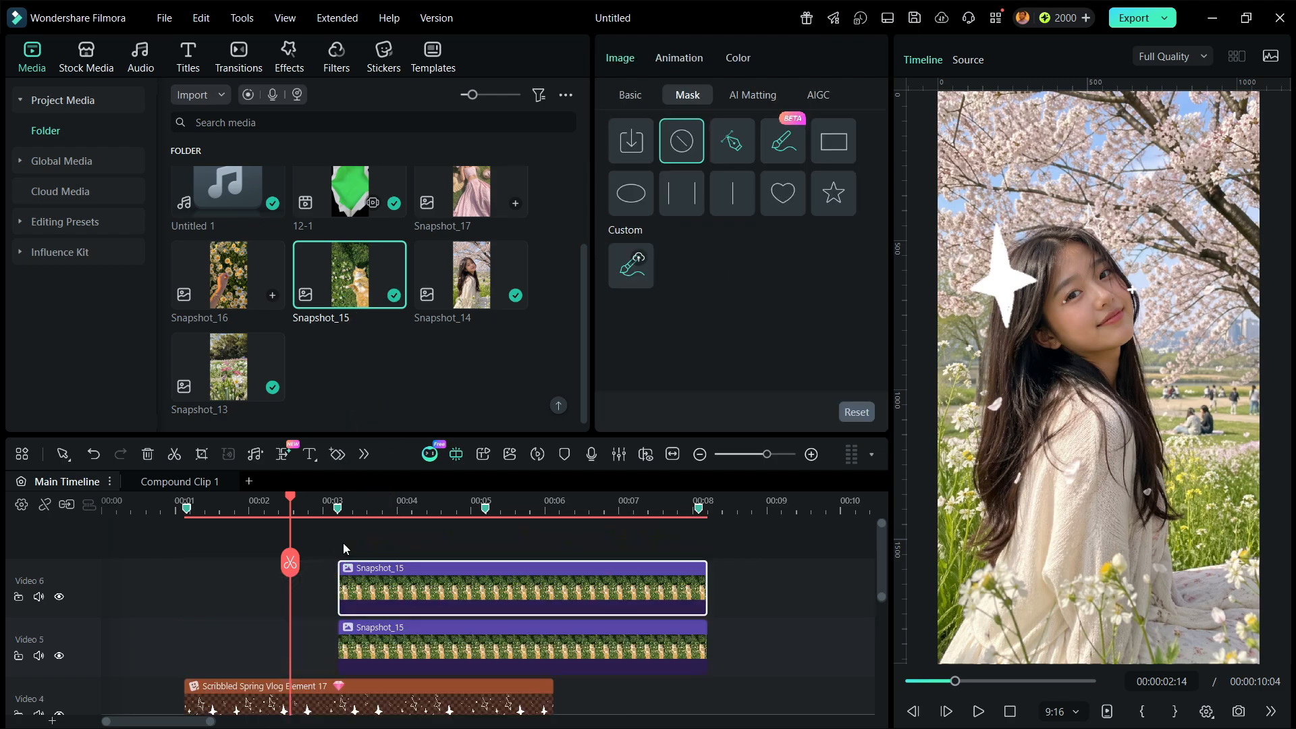
- Create an AI Mask of the cat with Select Subject on the Video 6 Snapshot_15 and save it as custom mask "2"
{"action": "left_click", "coordinate": [400, 517]}
{"action": "left_click", "coordinate": [779, 150]}
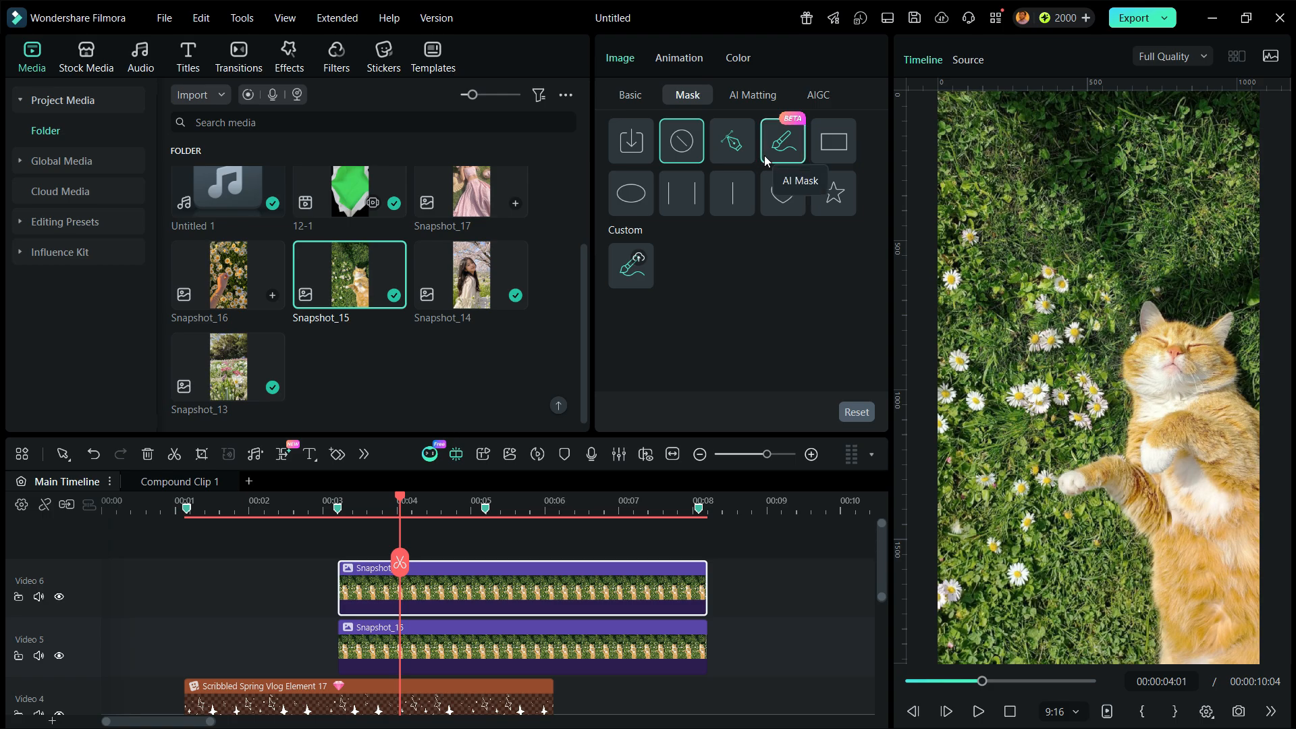
{"action": "scroll", "coordinate": [709, 284], "scroll_direction": "down", "scroll_amount": 1}
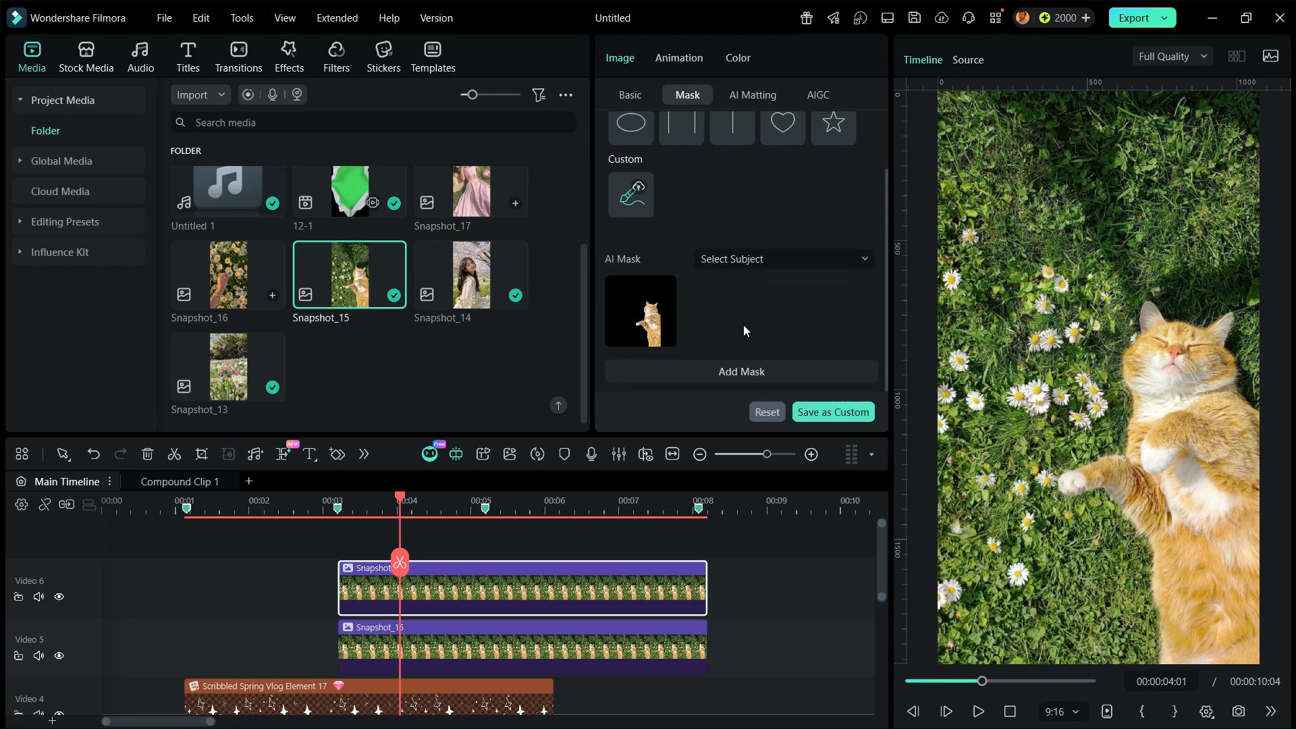
{"action": "left_click", "coordinate": [653, 315]}
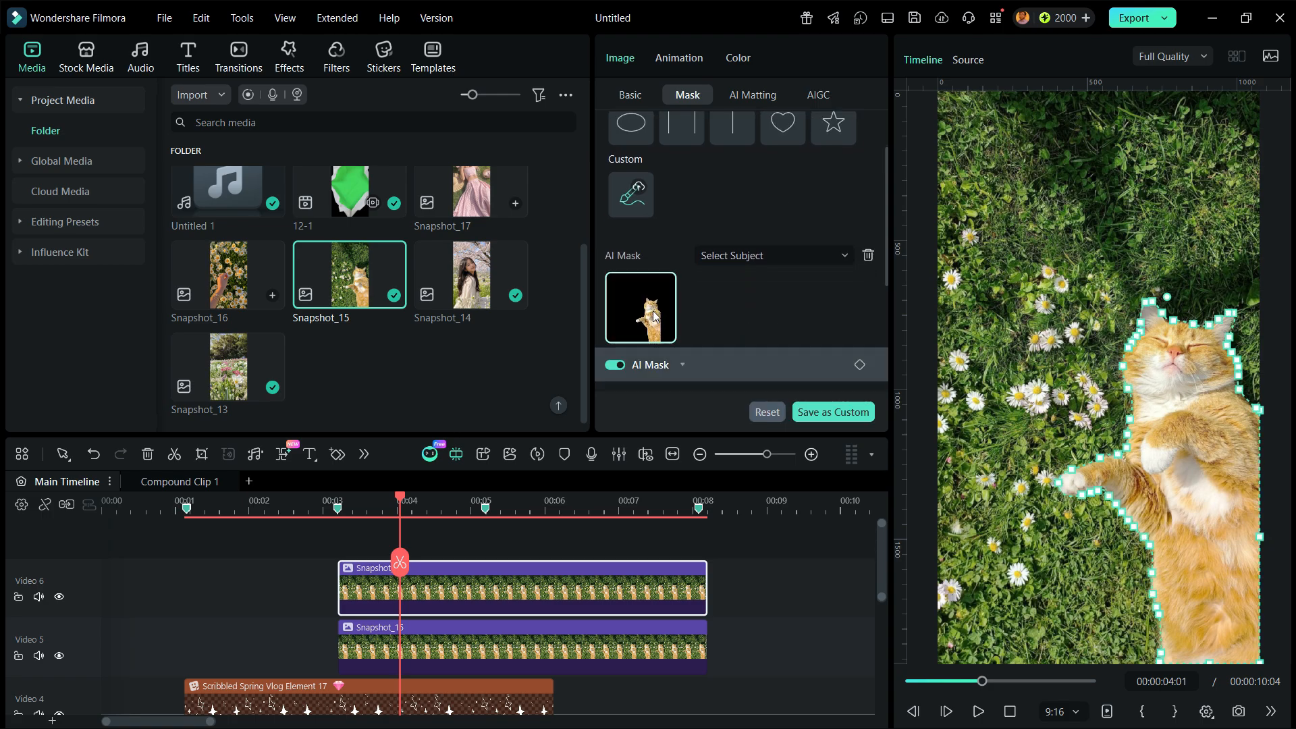
{"action": "left_click", "coordinate": [802, 412]}
{"action": "key", "text": "BackSpace"}
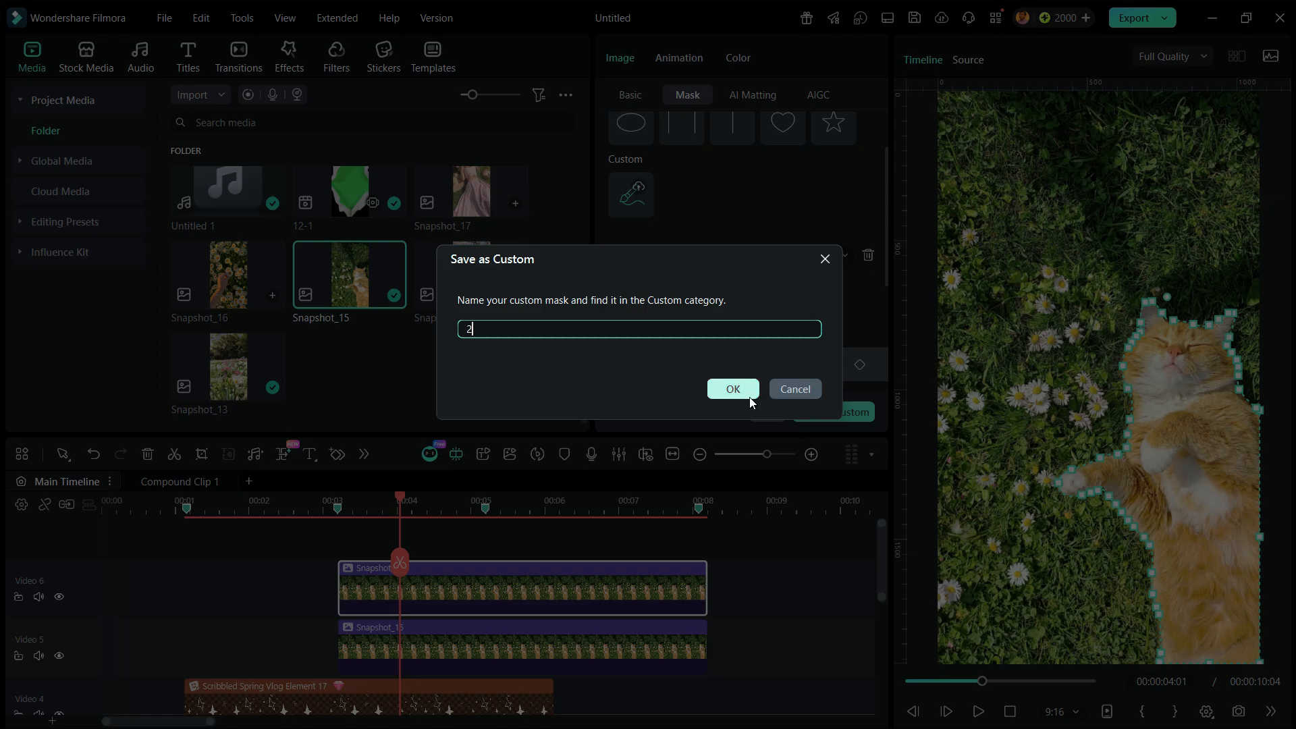
{"action": "left_click", "coordinate": [733, 388]}
- Move the Video 5 Snapshot_15 to start at about 00:00:04:01 and place green paper clip 12-1 on Video 7 at the 00:00:03:05 marker
{"action": "left_click_drag", "start_coordinate": [407, 638], "coordinate": [471, 650]}
{"action": "left_click_drag", "start_coordinate": [351, 195], "coordinate": [341, 533]}
- Enable Chroma Key on clip 12-1 and sample the paper's green as the key color at 00:00:04:14
{"action": "left_click", "coordinate": [439, 507]}
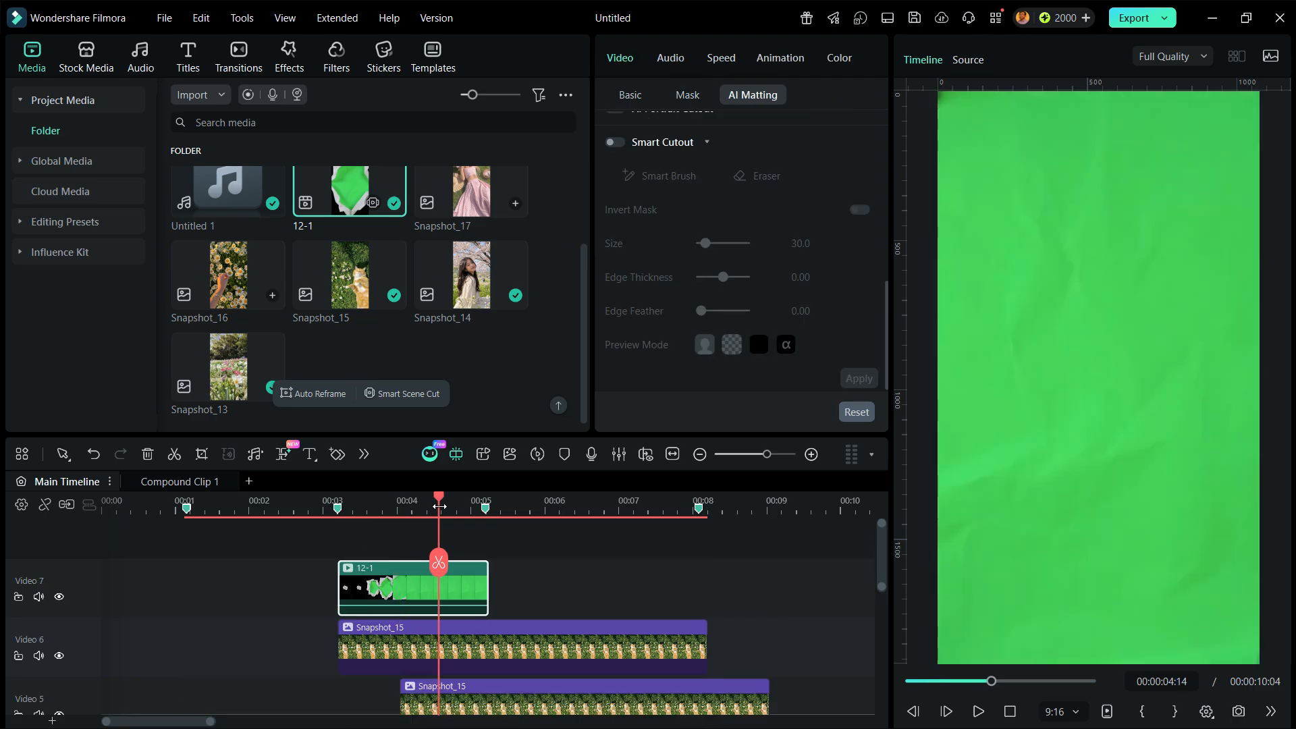
{"action": "scroll", "coordinate": [650, 306], "scroll_direction": "up", "scroll_amount": 5}
{"action": "left_click", "coordinate": [614, 129]}
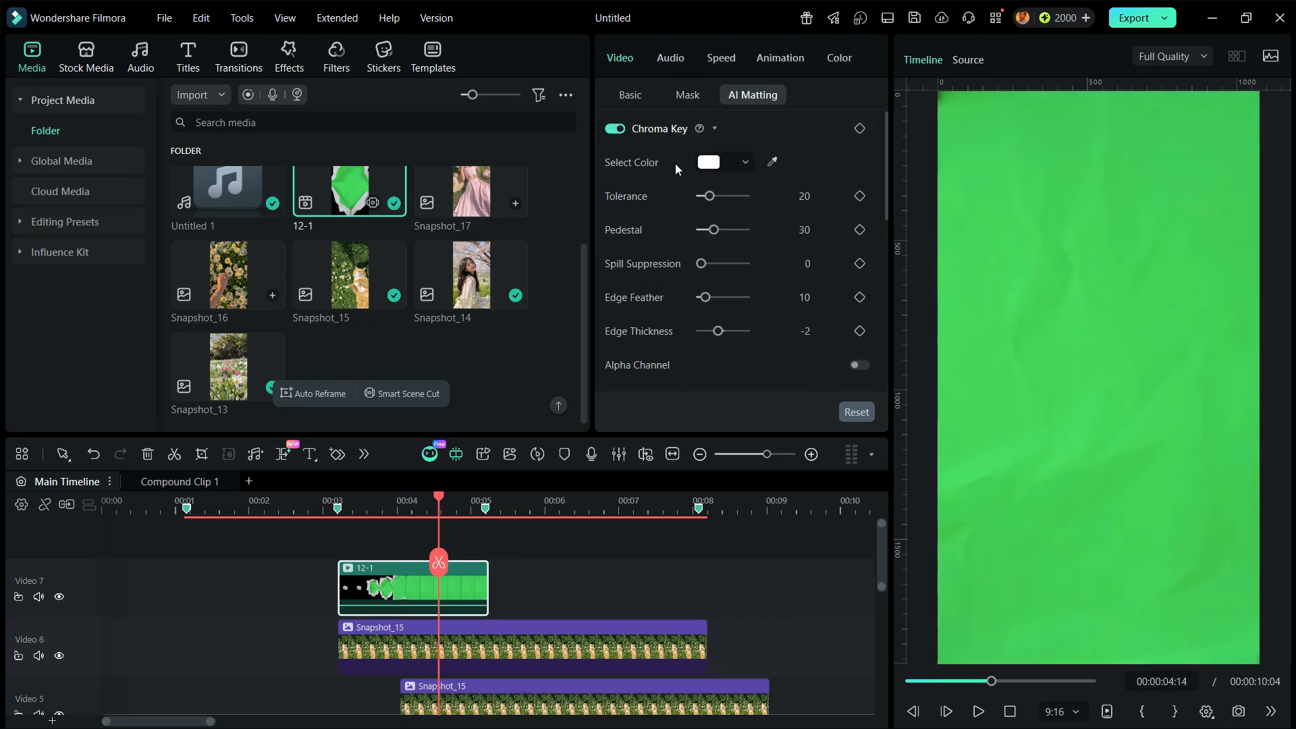
{"action": "left_click", "coordinate": [773, 162]}
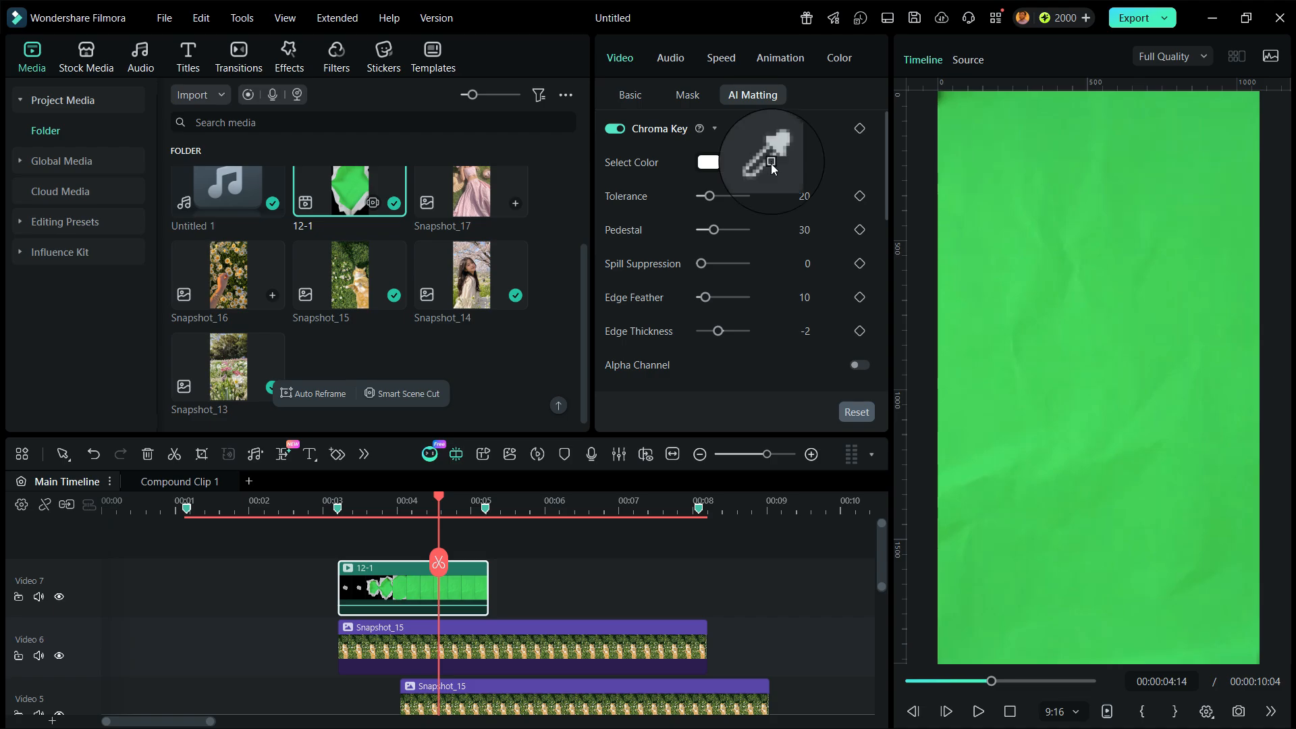
{"action": "left_click", "coordinate": [1029, 292]}
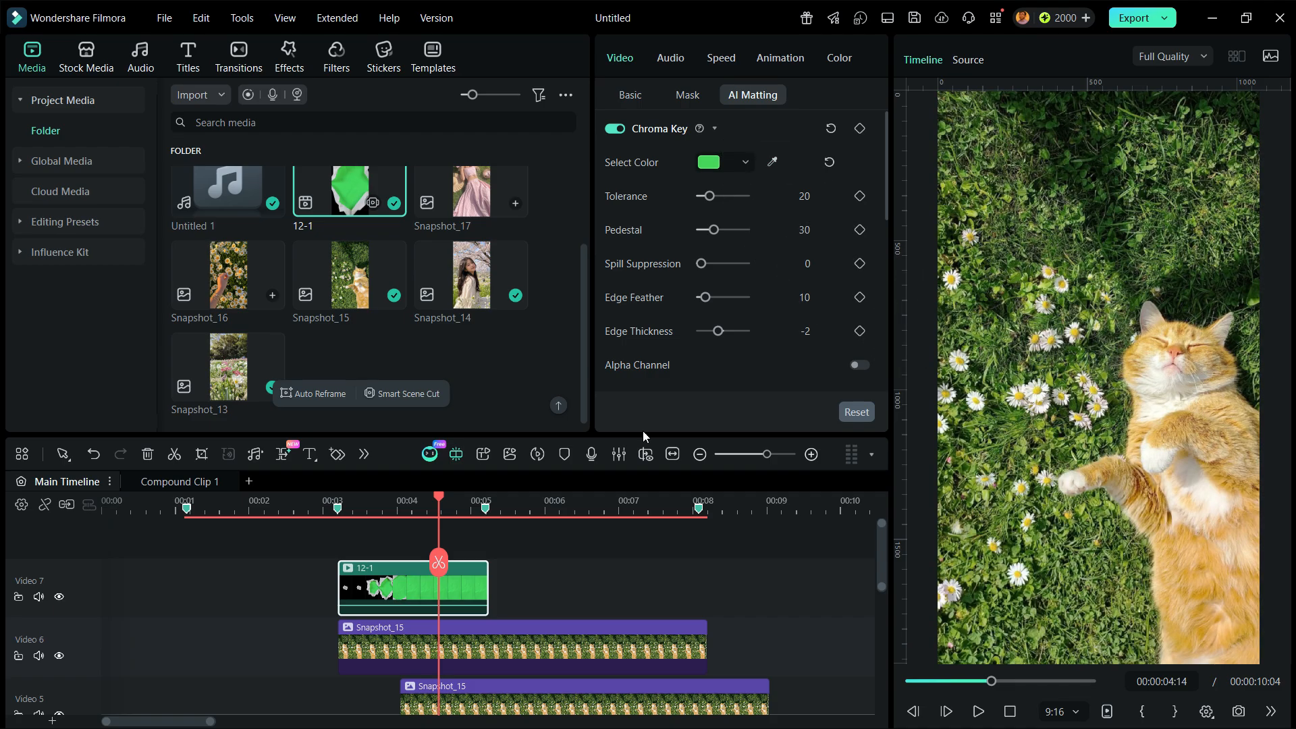
- Apply the saved cat-shaped custom mask to clip 12-1 and scrub through the paper reveal up to 00:00:04:08
{"action": "left_click", "coordinate": [348, 508]}
{"action": "left_click", "coordinate": [688, 95]}
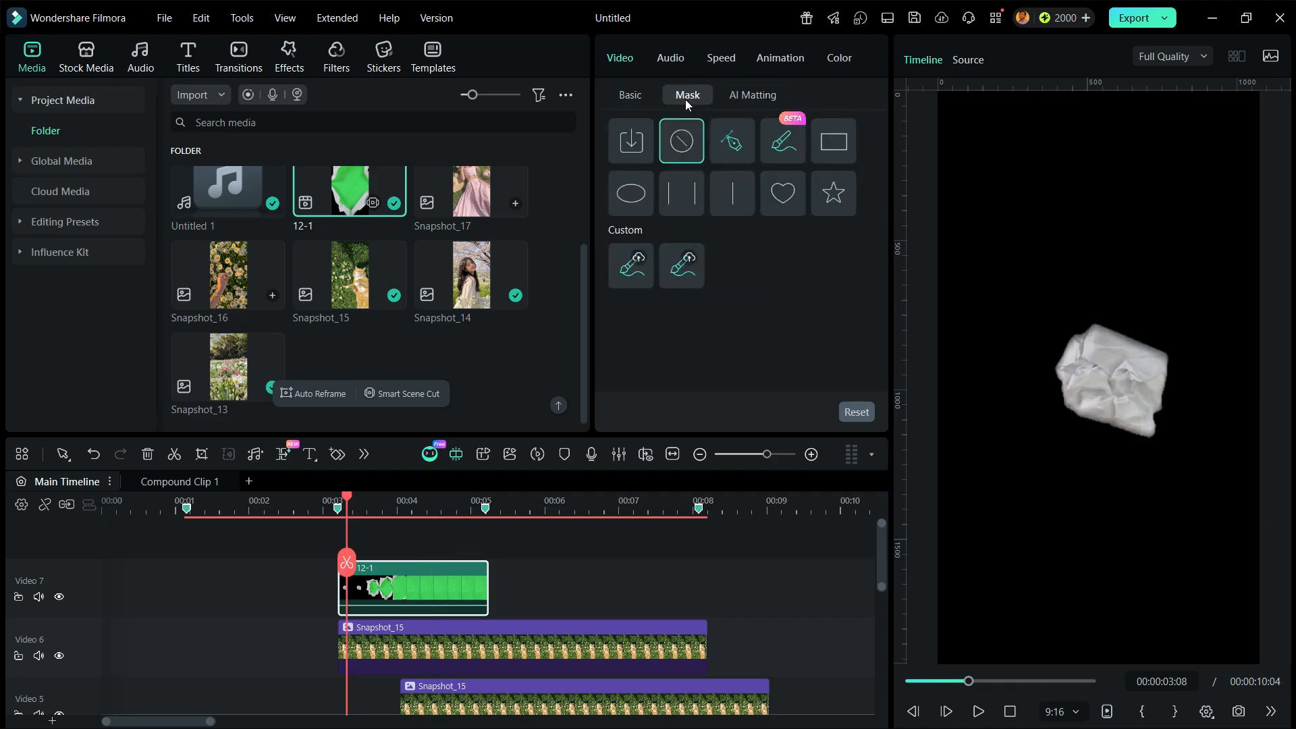
{"action": "left_click", "coordinate": [622, 287]}
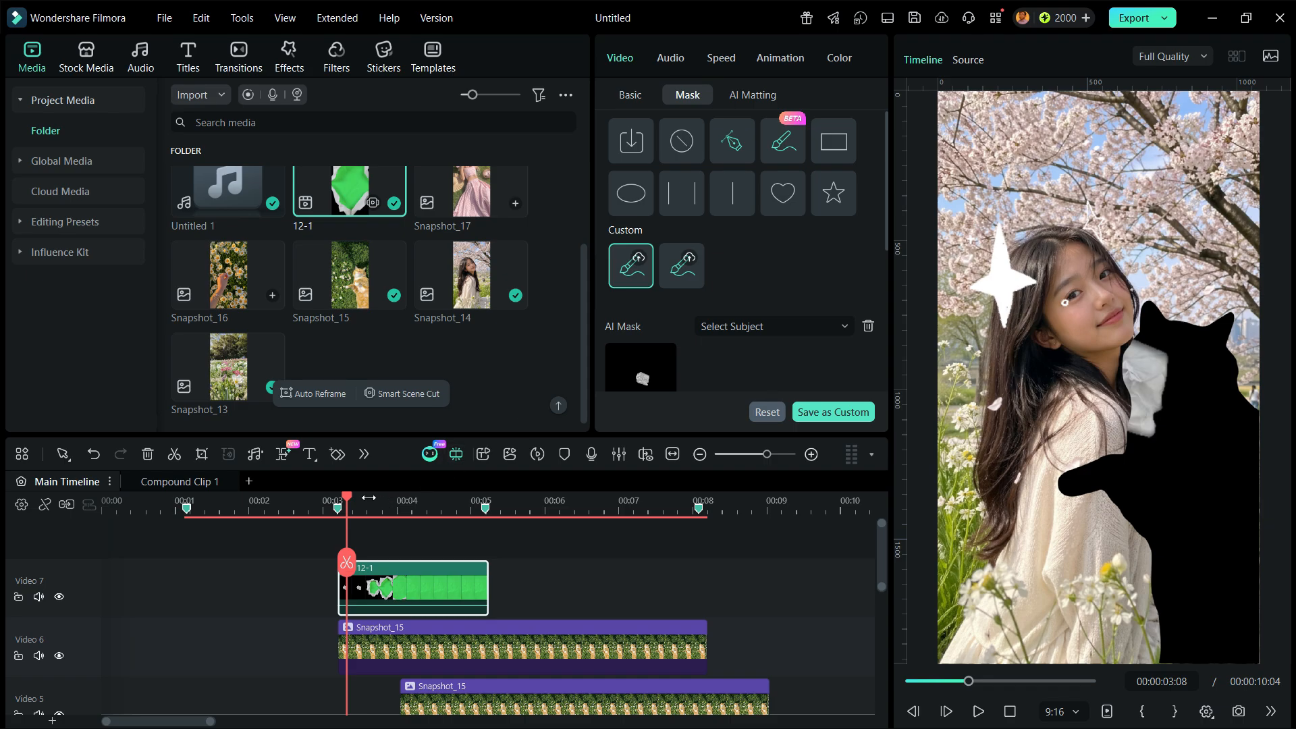
{"action": "left_click_drag", "start_coordinate": [348, 501], "coordinate": [424, 528]}
- Combine clip 12-1 and the Video 6 Snapshot_15 into Compound Clip 2 at 9:16 and 1080x1920
{"action": "left_click_drag", "start_coordinate": [566, 562], "coordinate": [447, 640]}
{"action": "right_click", "coordinate": [446, 640]}
{"action": "left_click", "coordinate": [513, 482]}
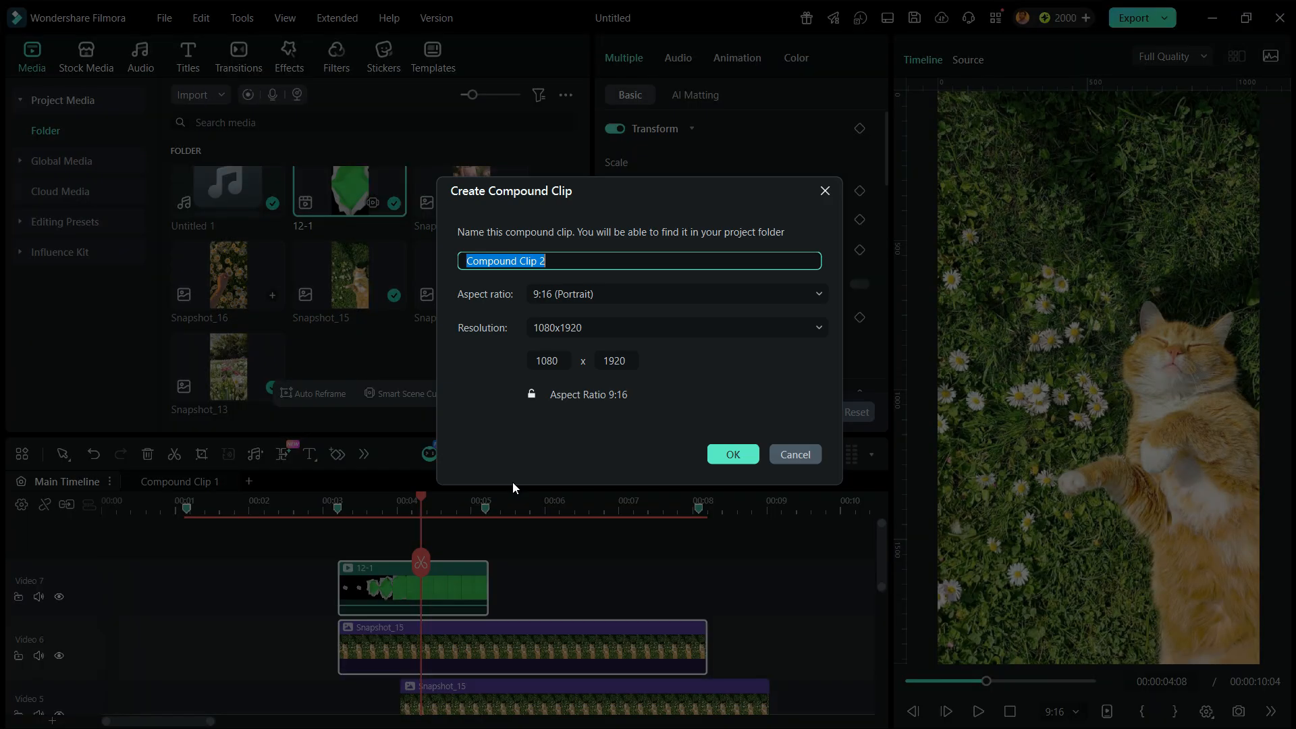
{"action": "left_click", "coordinate": [732, 454]}
- Export the selected Compound Clip 2 as 12-1.mp4 and close the export window when rendering is done
{"action": "left_click", "coordinate": [543, 638]}
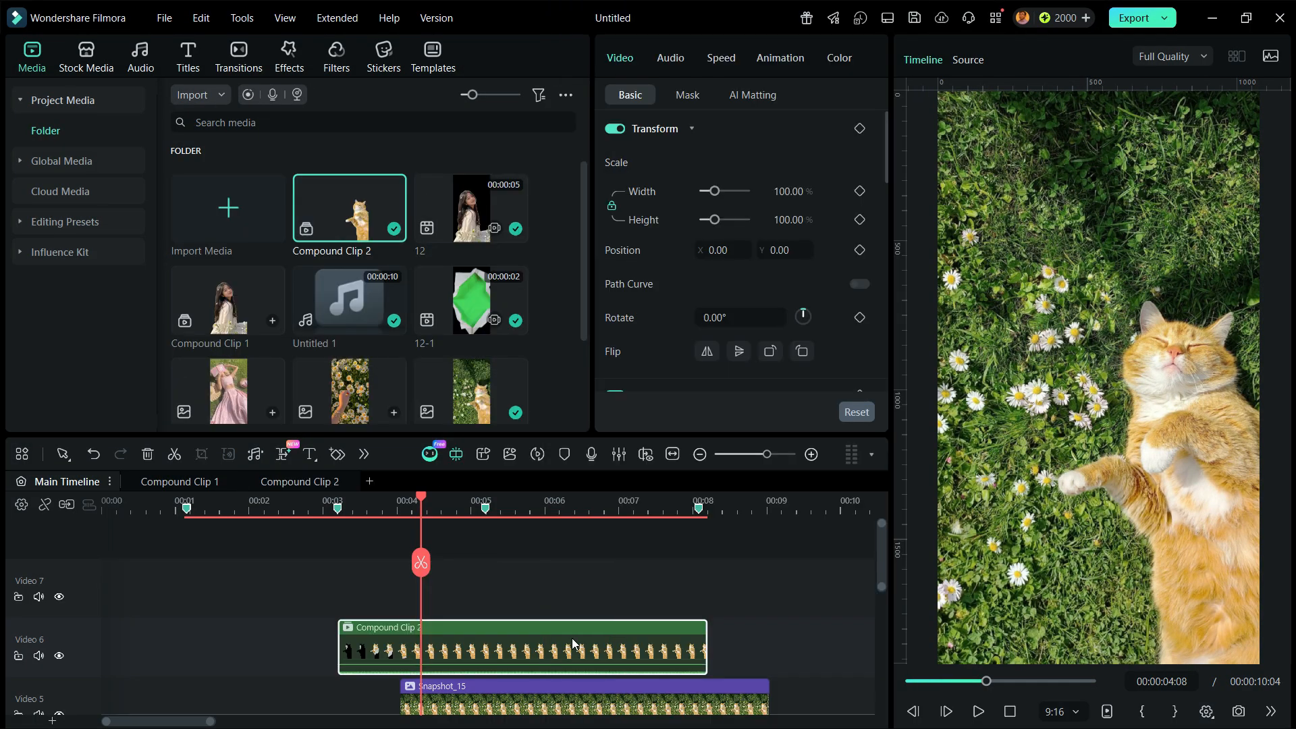
{"action": "key", "text": "ctrl+shift+e"}
{"action": "left_click", "coordinate": [911, 604]}
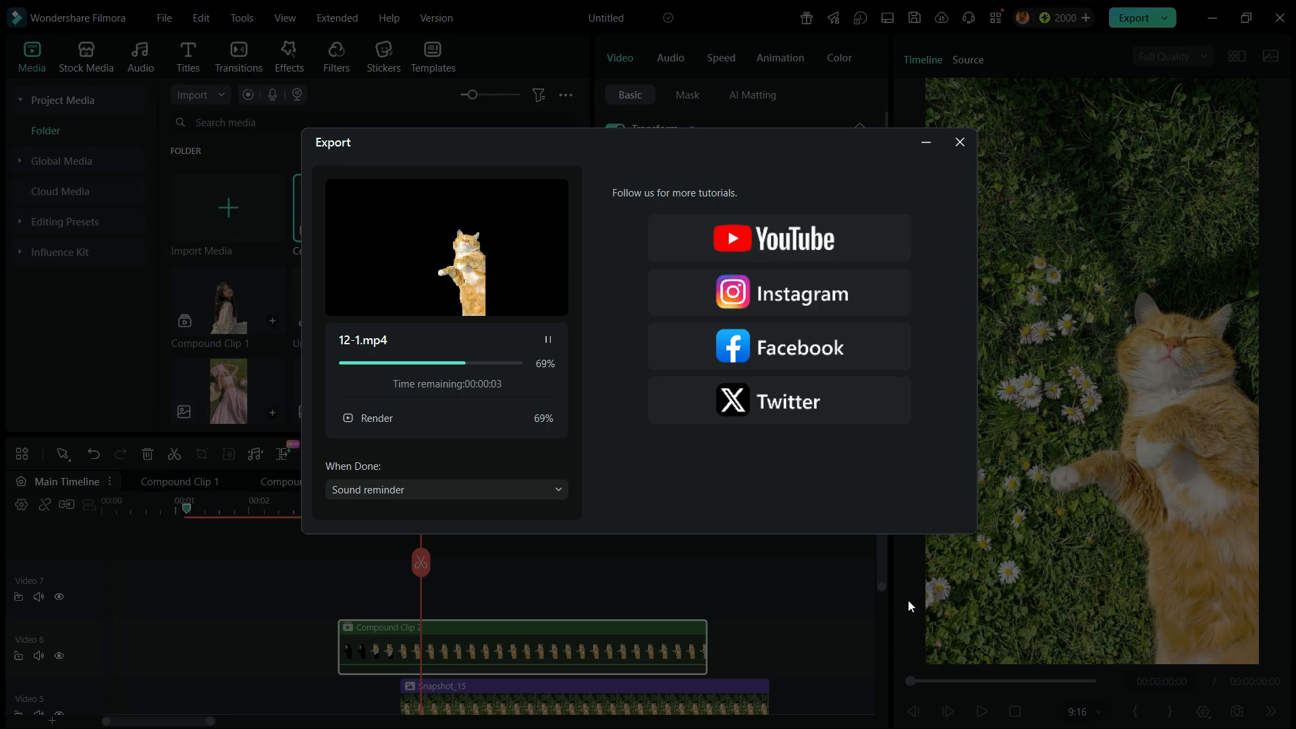
{"action": "left_click", "coordinate": [959, 142]}
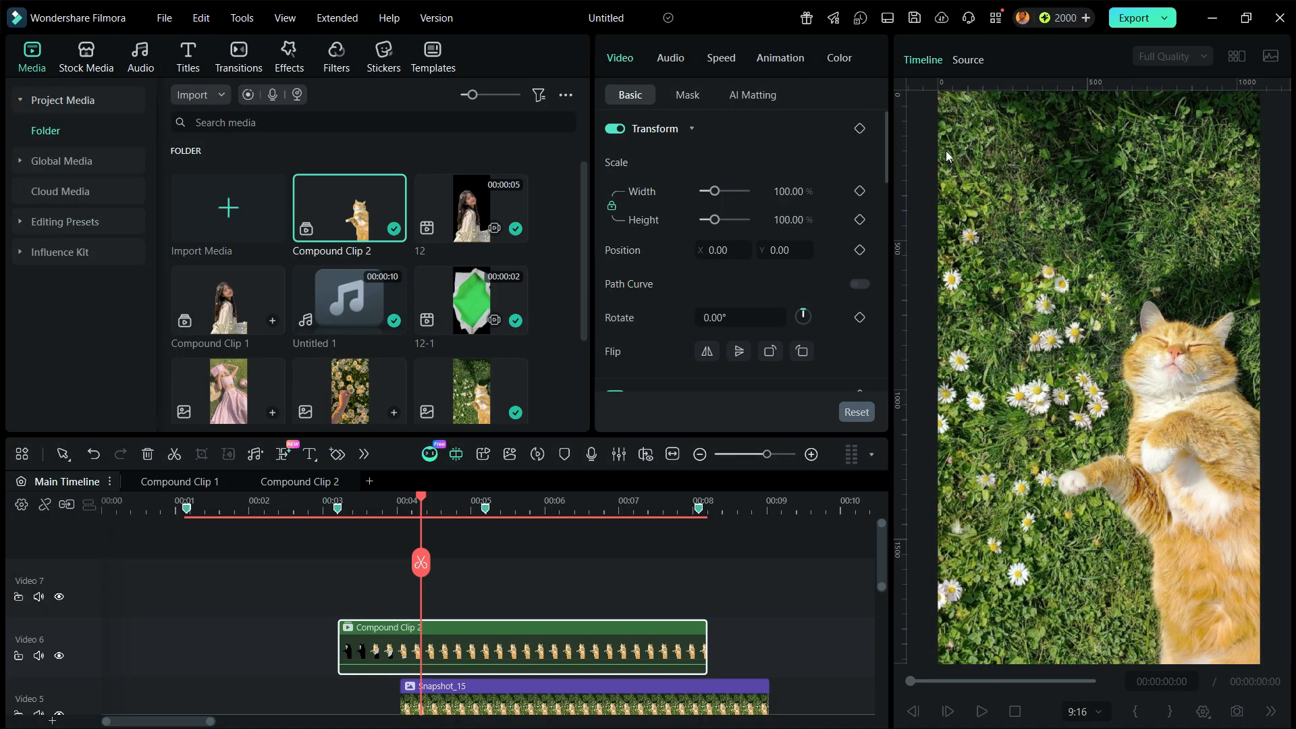
- Import the exported video 12-1 and put it on Video 6 at 00:00:03:05 in place of Compound Clip 2
{"action": "double_click", "coordinate": [568, 263]}
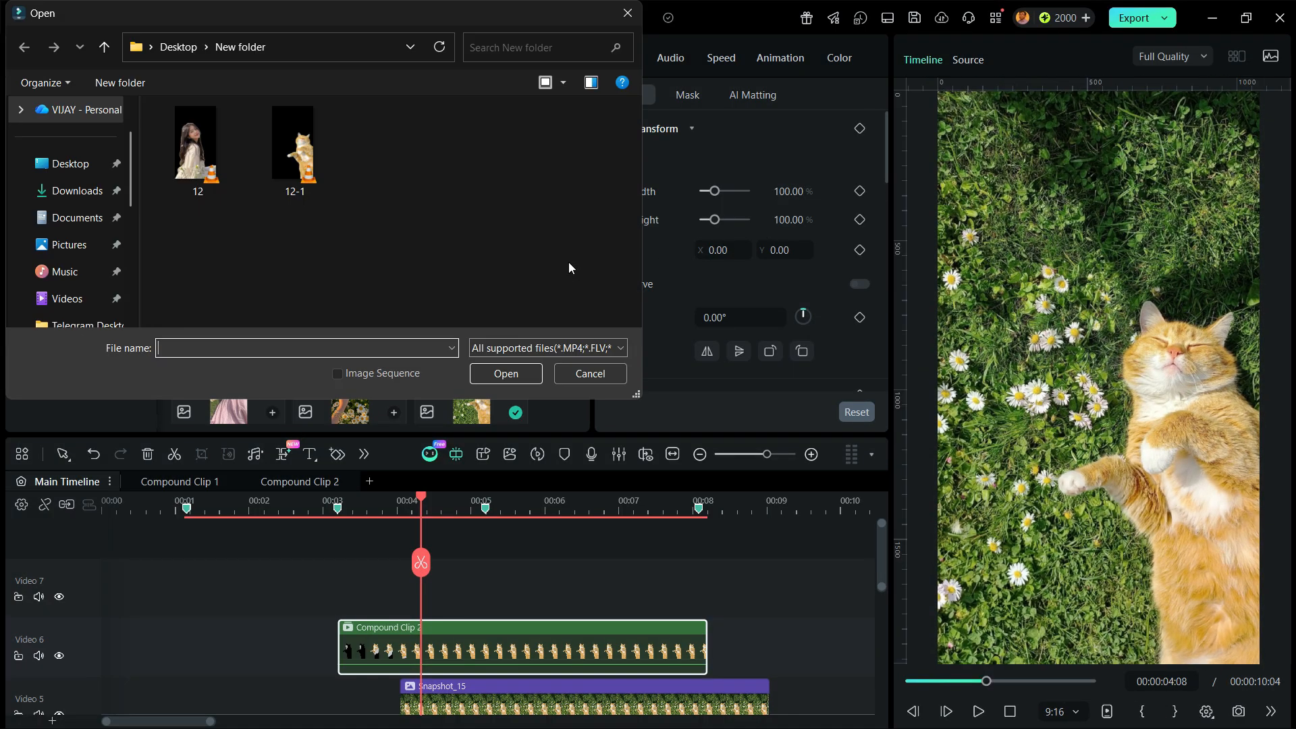
{"action": "left_click", "coordinate": [326, 143]}
{"action": "left_click", "coordinate": [504, 370]}
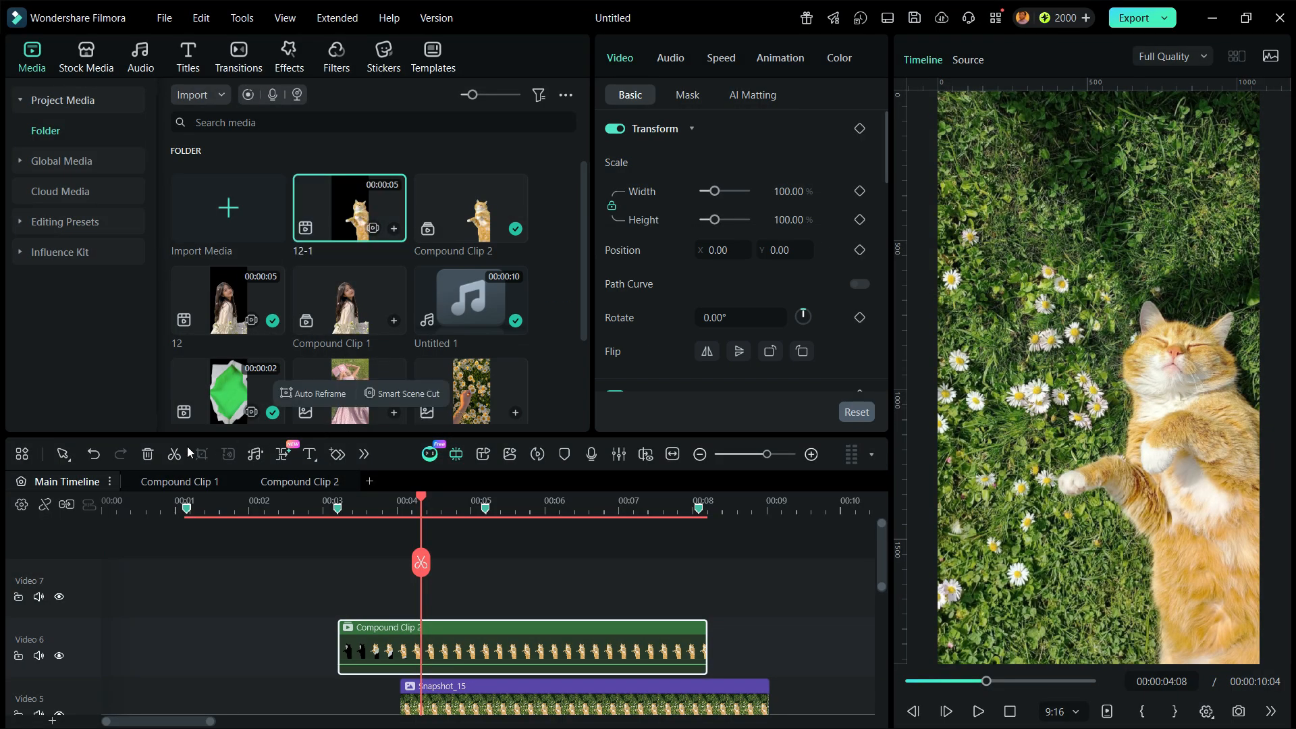
{"action": "left_click", "coordinate": [146, 456]}
{"action": "left_click_drag", "start_coordinate": [357, 216], "coordinate": [342, 634]}
- Move the Video 5 Snapshot_15 clip to start at 00:00:04:04
{"action": "scroll", "coordinate": [378, 608], "scroll_direction": "down", "scroll_amount": 1}
{"action": "left_click_drag", "start_coordinate": [362, 506], "coordinate": [410, 507]}
{"action": "left_click_drag", "start_coordinate": [427, 636], "coordinate": [436, 636]}
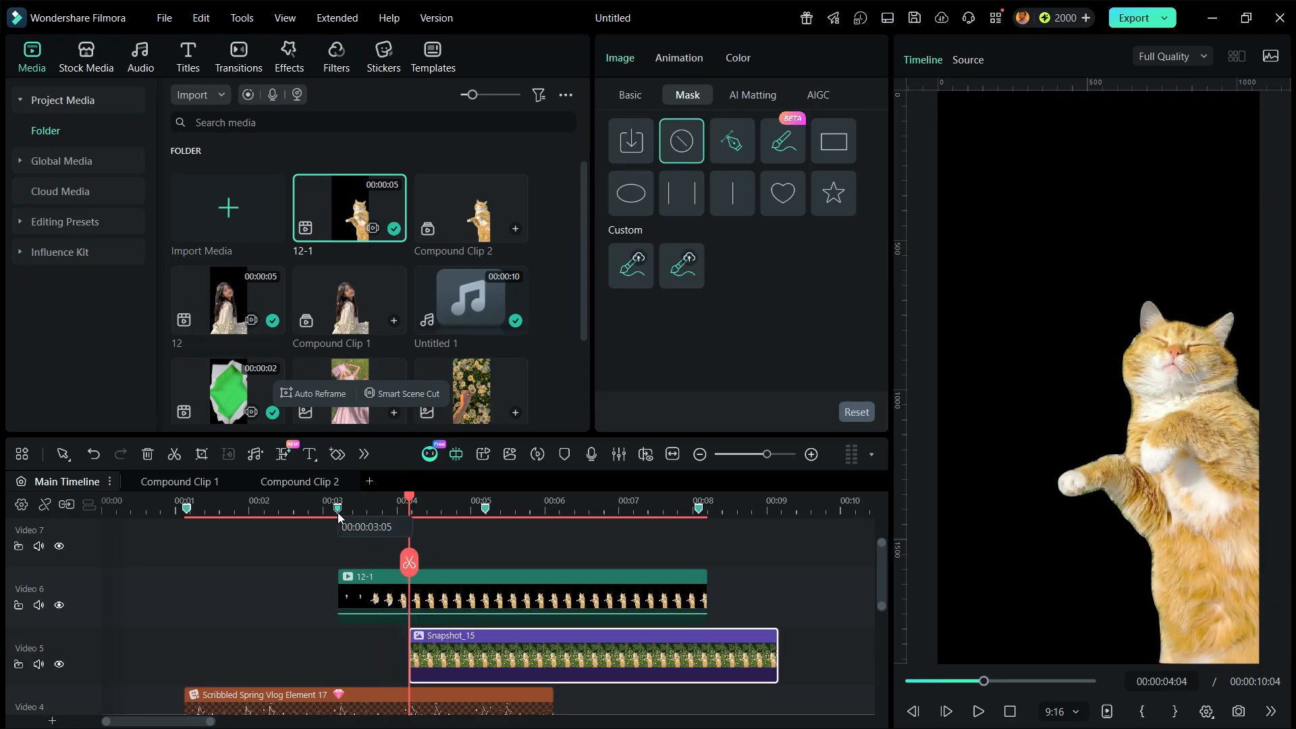
- Enable Smart Cutout on the Video 6 clip 12-1, brush over the crumpled paper at 00:00:03:05 and apply the cutout
{"action": "left_click", "coordinate": [338, 516]}
{"action": "left_click", "coordinate": [368, 591]}
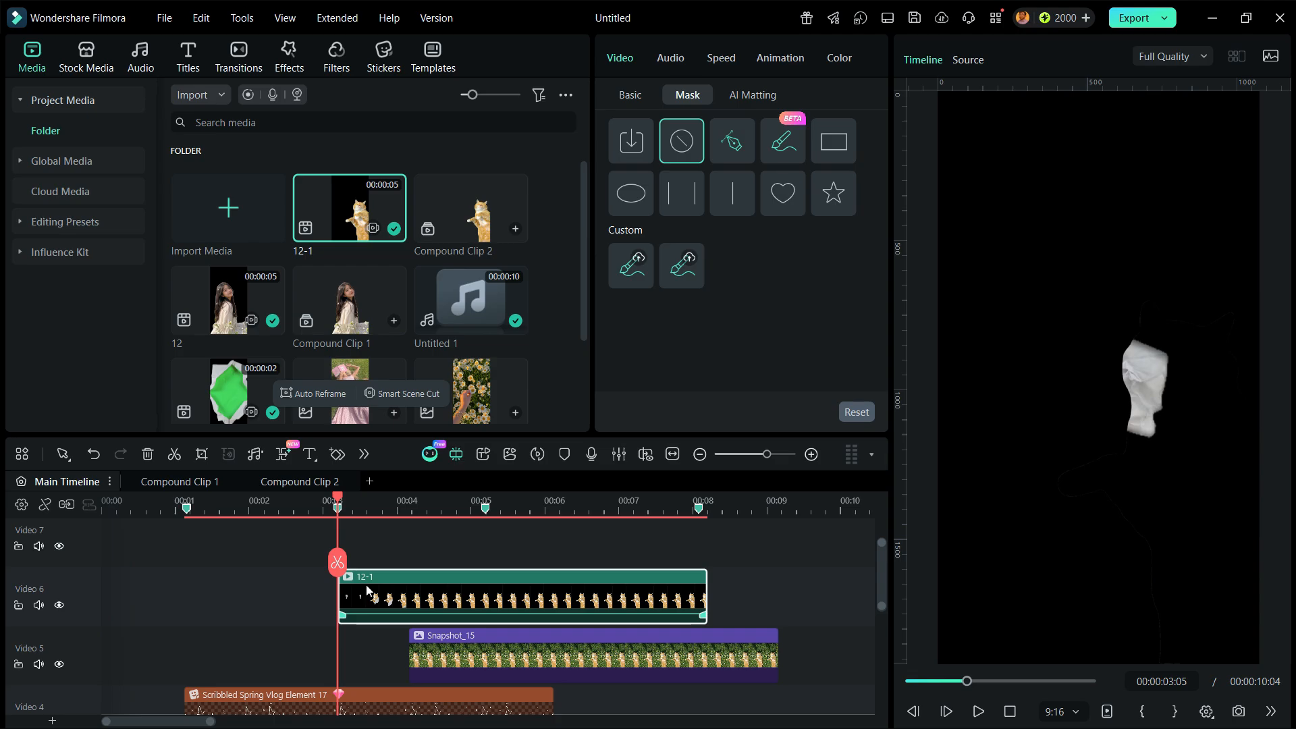
{"action": "left_click", "coordinate": [746, 96]}
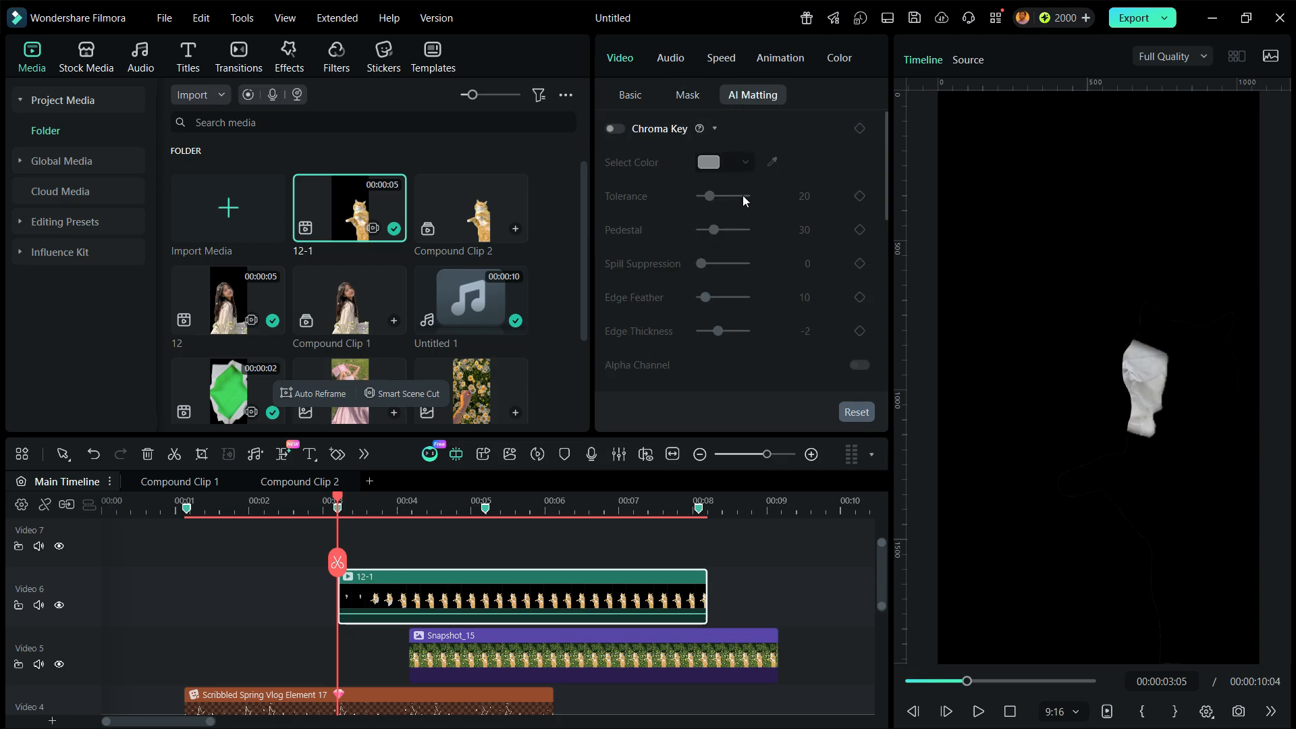
{"action": "scroll", "coordinate": [675, 260], "scroll_direction": "down", "scroll_amount": 3}
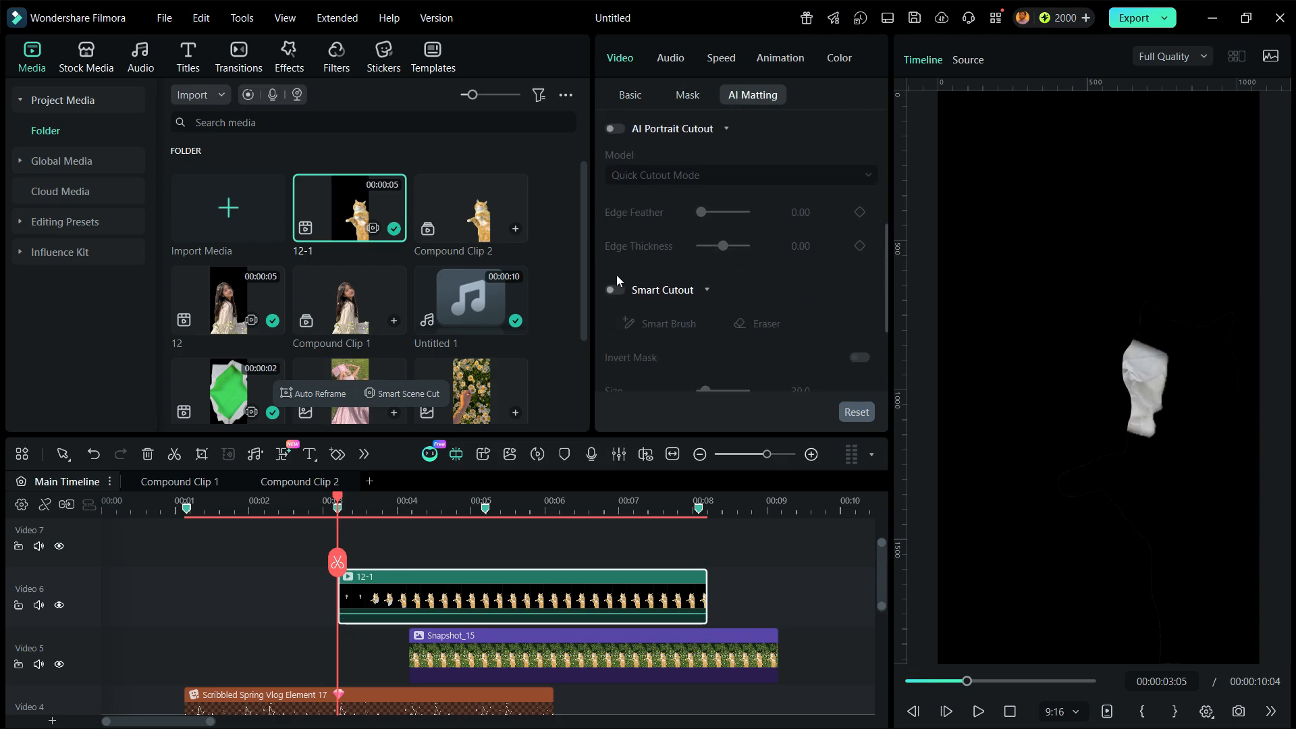
{"action": "left_click", "coordinate": [614, 289]}
{"action": "left_click", "coordinate": [658, 323]}
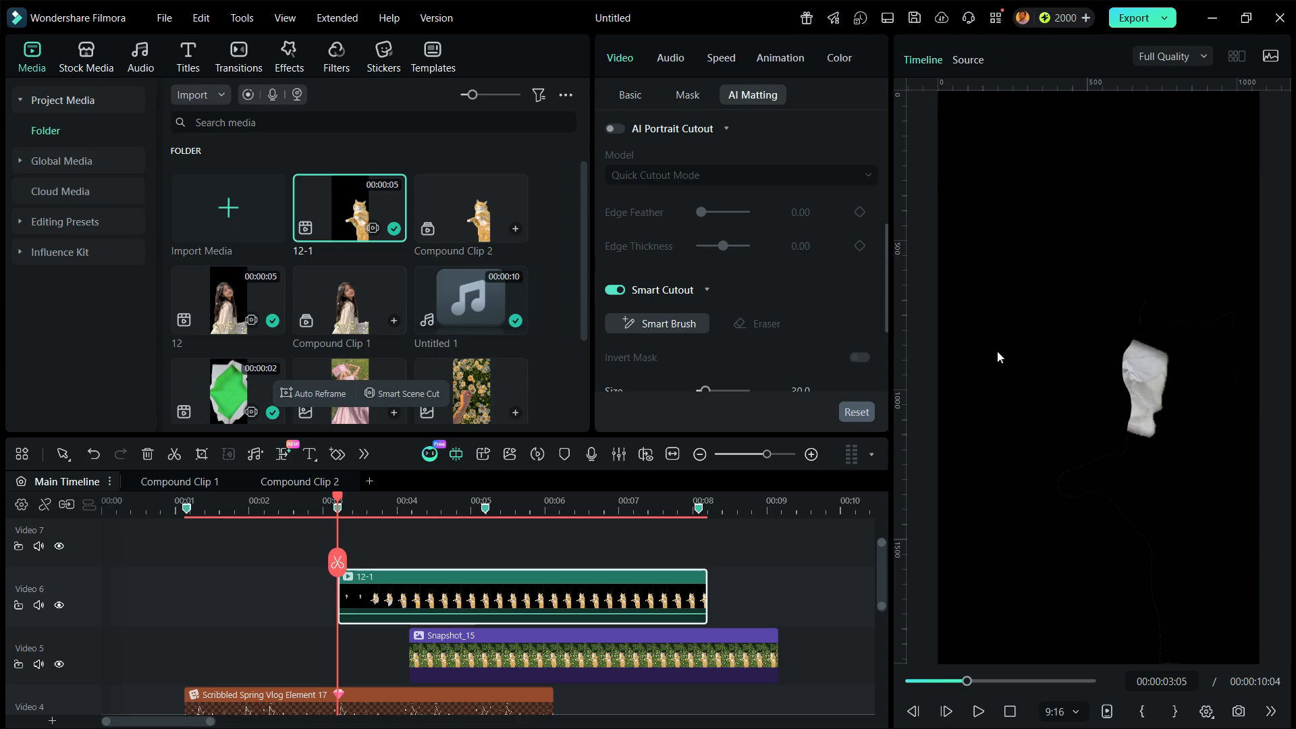
{"action": "left_click_drag", "start_coordinate": [1144, 356], "coordinate": [1147, 387]}
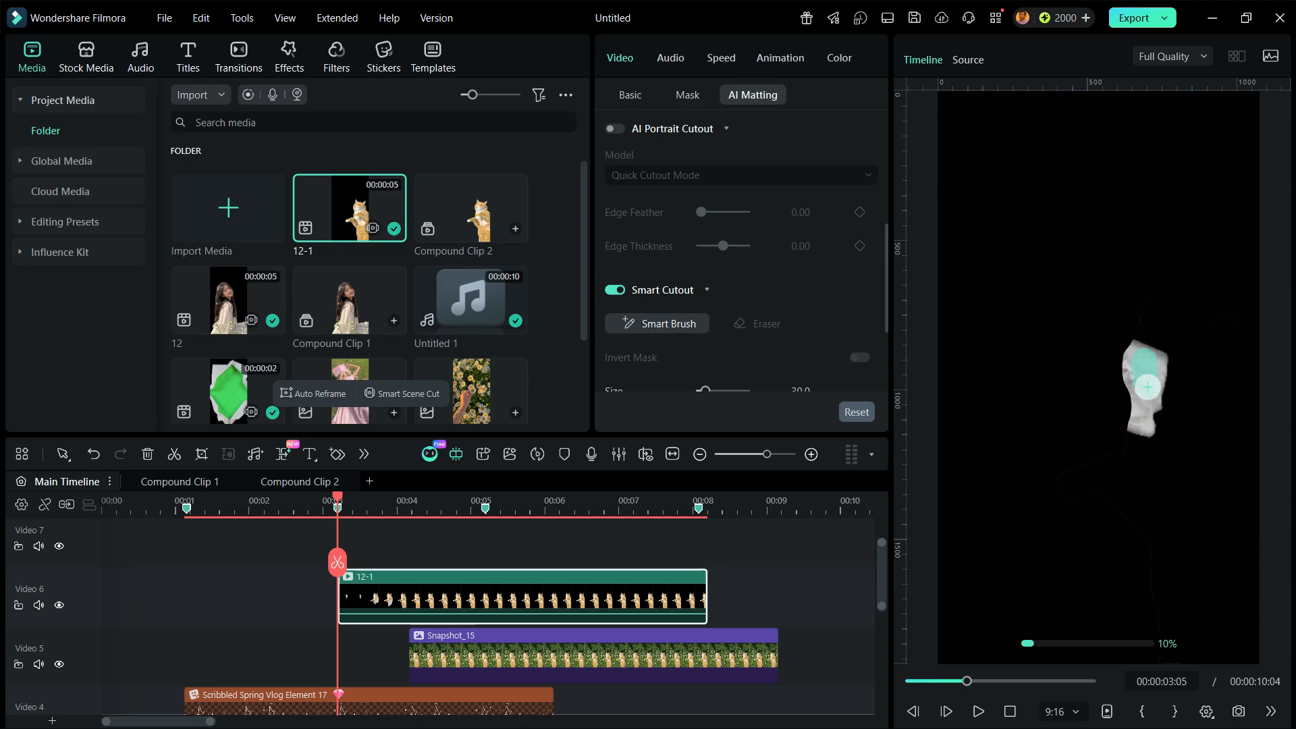
{"action": "scroll", "coordinate": [739, 335], "scroll_direction": "down", "scroll_amount": 4}
{"action": "scroll", "coordinate": [738, 338], "scroll_direction": "down", "scroll_amount": 1}
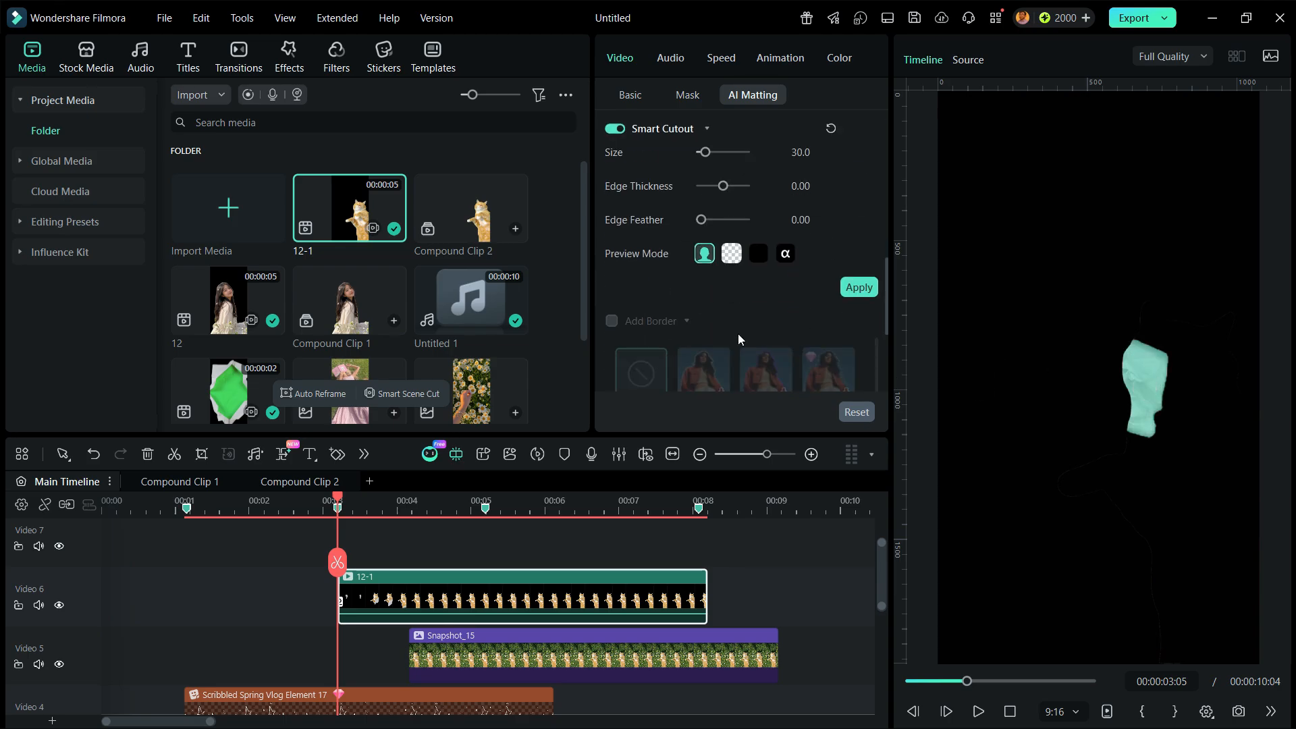
{"action": "left_click", "coordinate": [859, 288]}
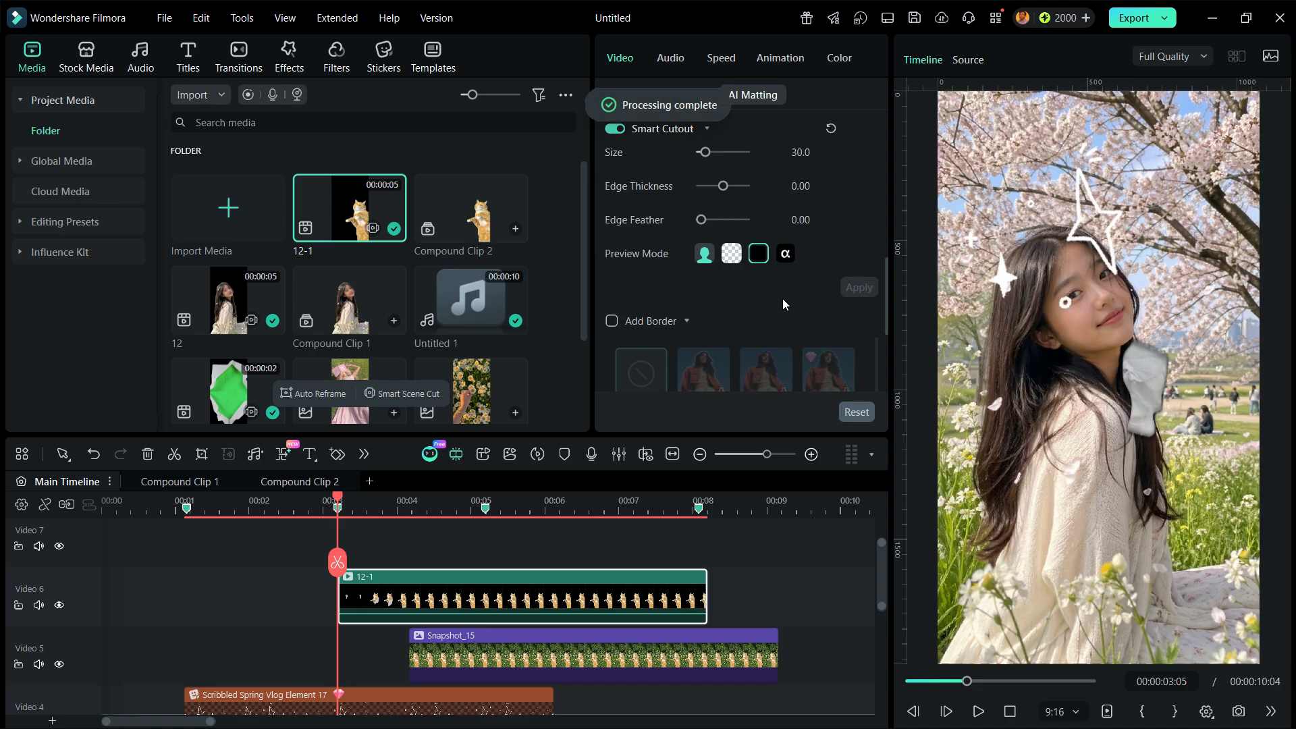
- Play back the cat paper transition from 00:00:03:05 to check it
{"action": "left_click", "coordinate": [505, 541]}
{"action": "key", "text": "space"}
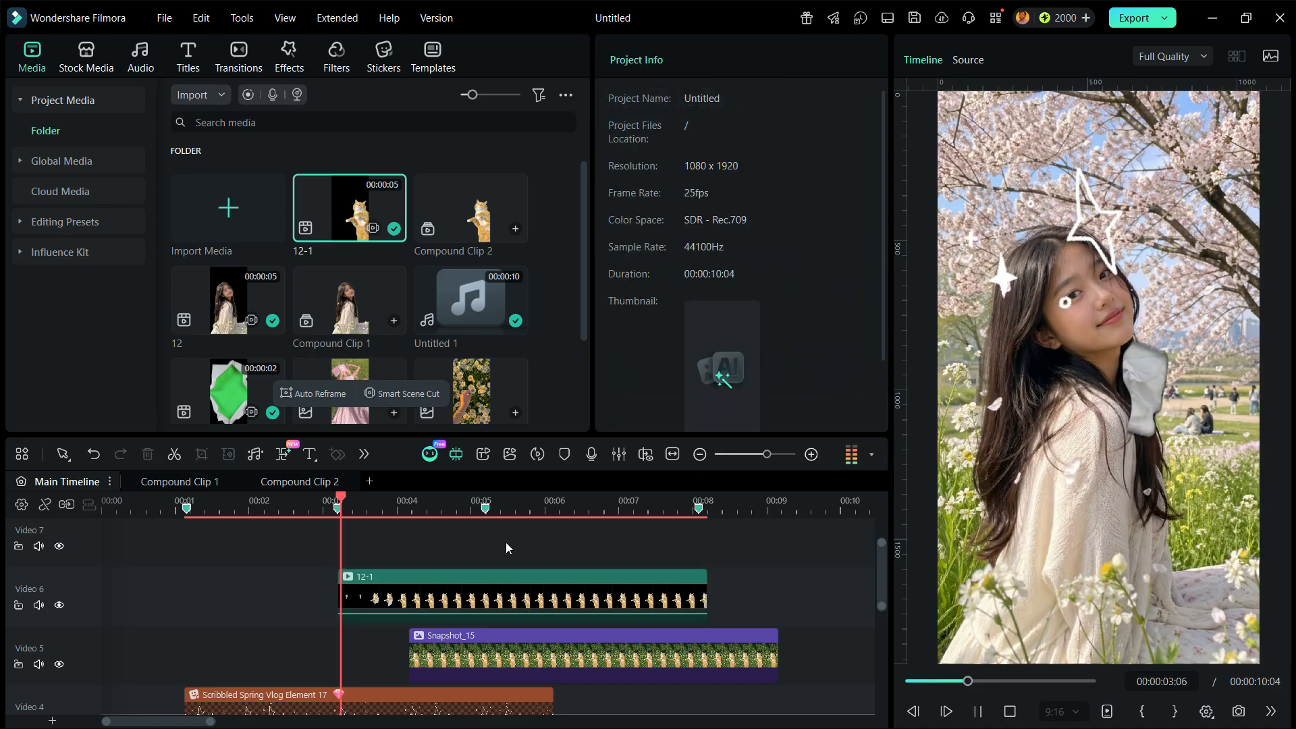
{"action": "key", "text": "space"}
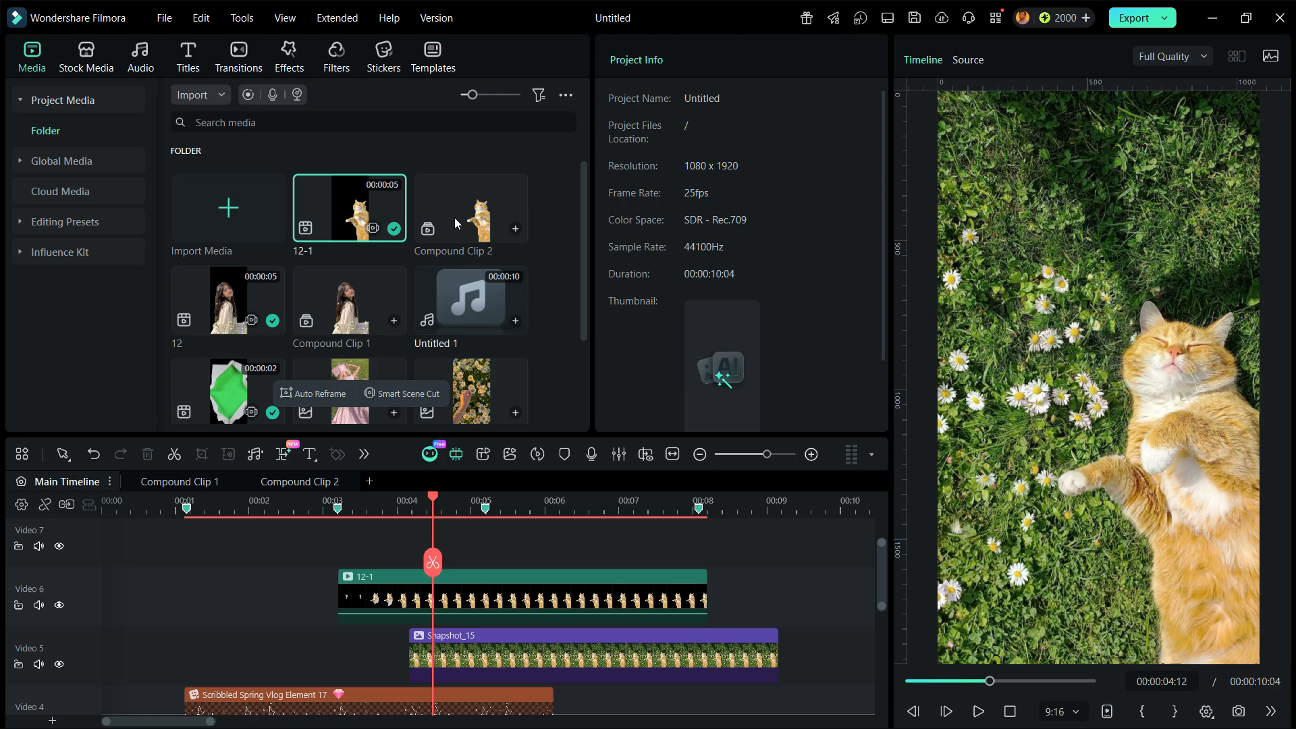
- Search the stickers for "scribbled spring vlog" and place the white scribbled heart on Video 7, aligned with the 12-1 clip at 00:00:03:05
{"action": "left_click", "coordinate": [383, 54]}
{"action": "left_click", "coordinate": [472, 97]}
{"action": "left_click", "coordinate": [492, 96]}
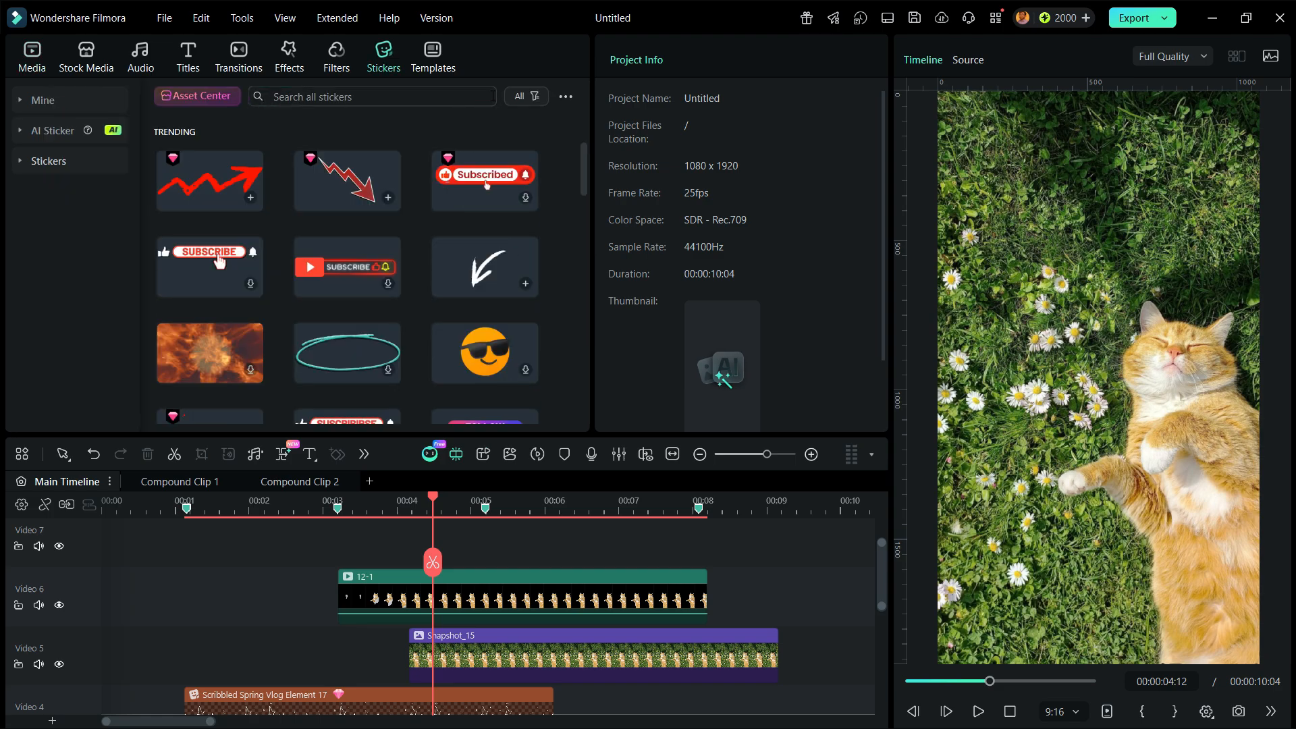
{"action": "left_click", "coordinate": [494, 97]}
{"action": "type", "text": "scribbled"}
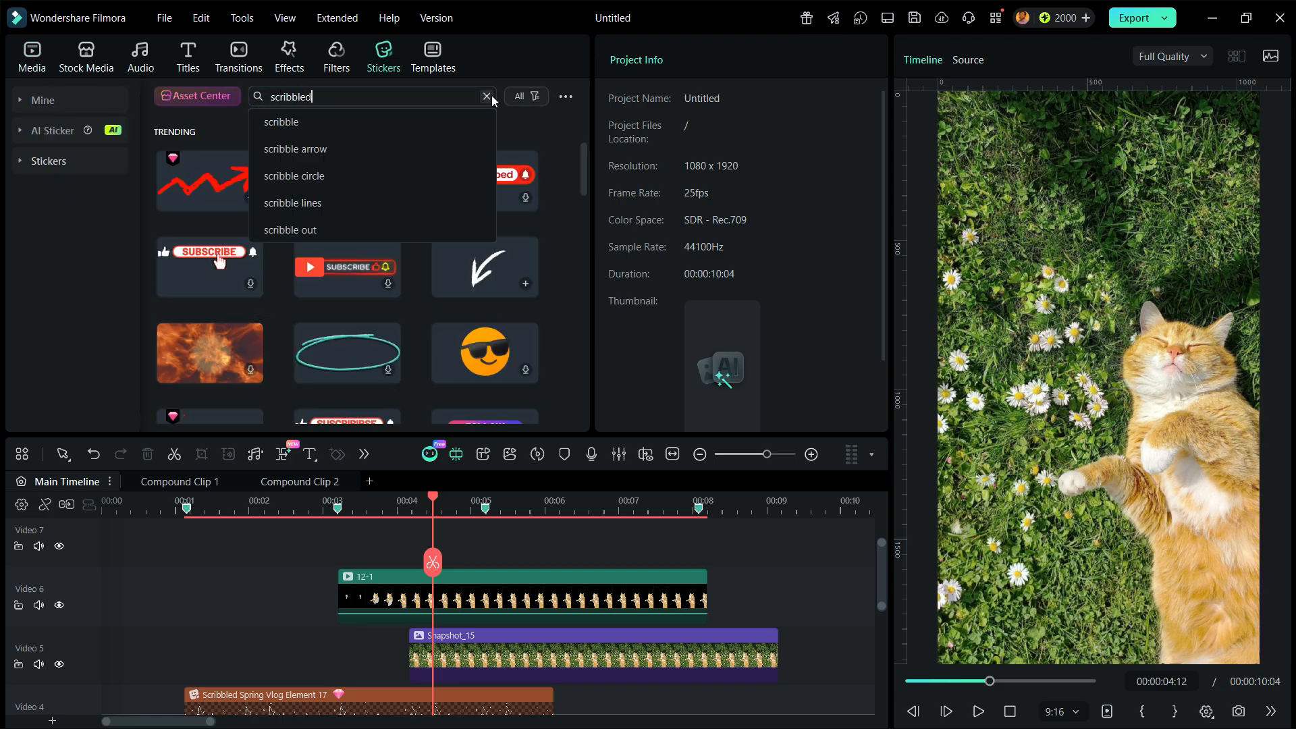
{"action": "type", "text": " spring vlog"}
{"action": "key", "text": "Return"}
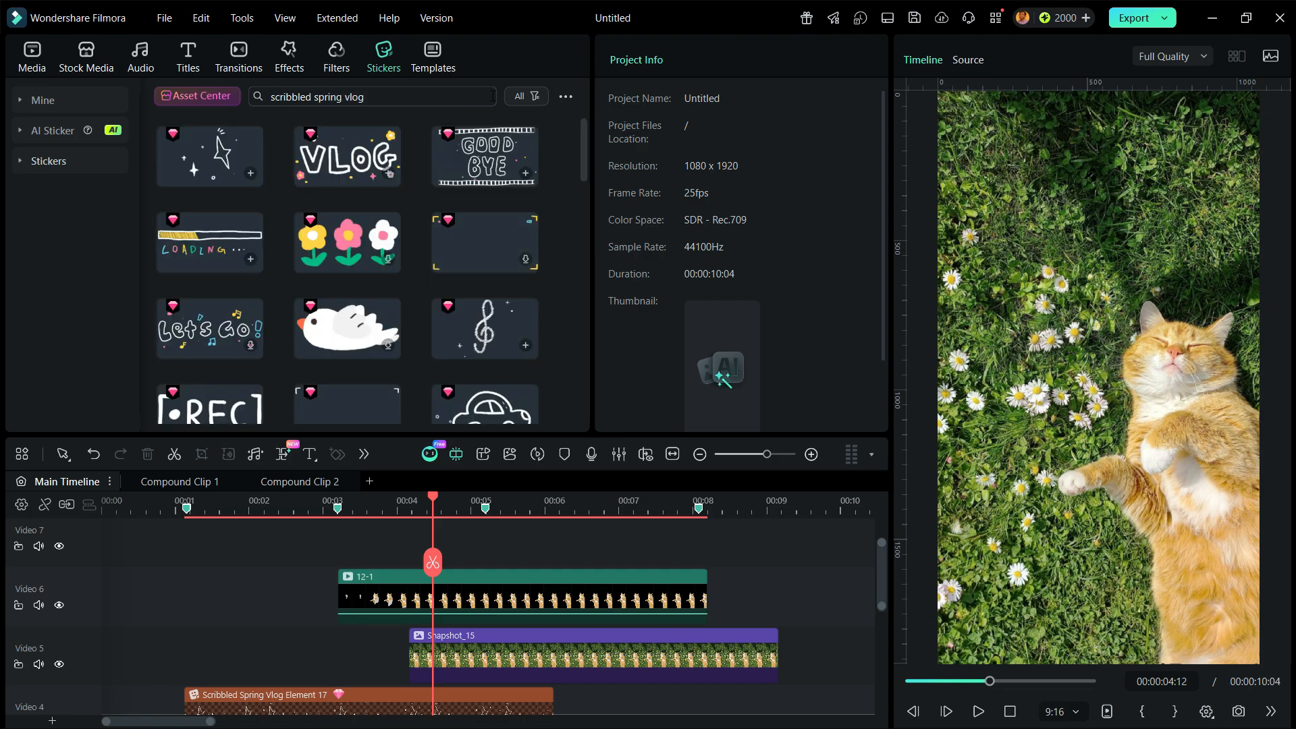
{"action": "scroll", "coordinate": [476, 231], "scroll_direction": "down", "scroll_amount": 3}
{"action": "left_click_drag", "start_coordinate": [215, 293], "coordinate": [349, 551]}
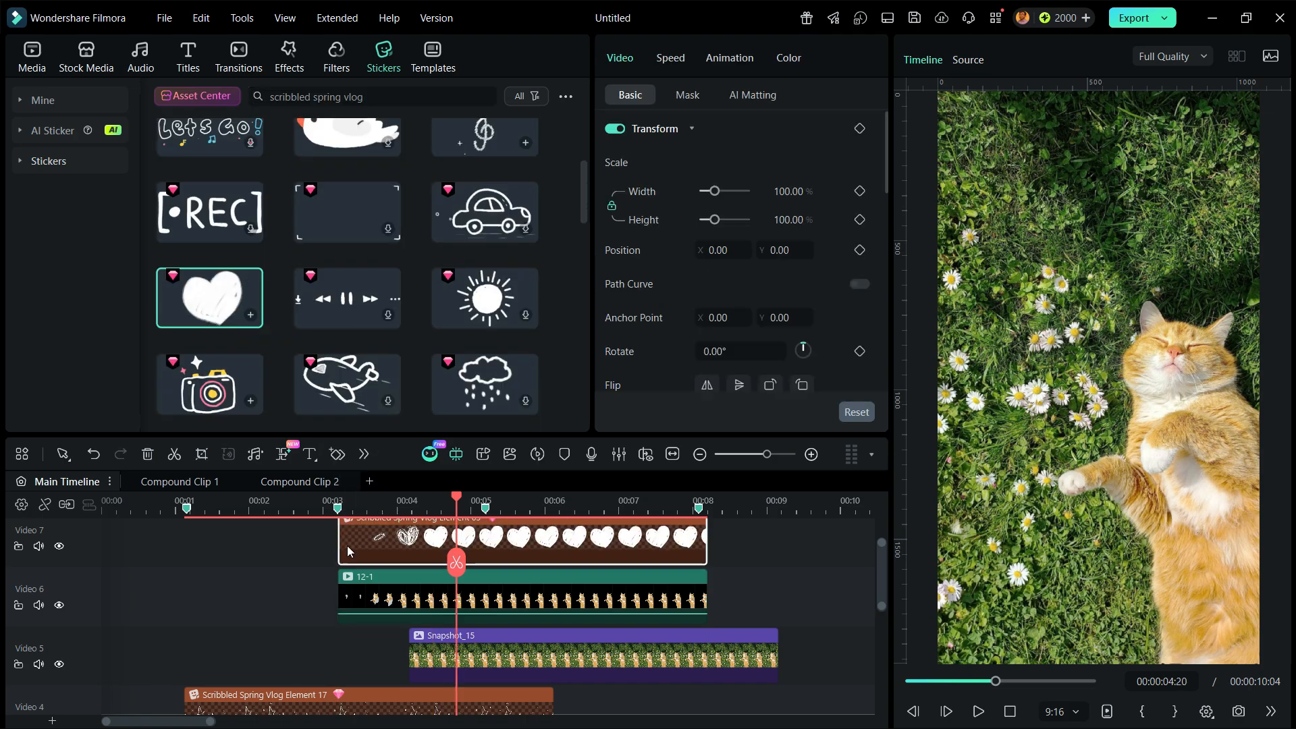
- Shrink the heart sticker and place it slightly tilted on the grass beside the cat, just above its outstretched paw
{"action": "left_click", "coordinate": [447, 511]}
{"action": "left_click_drag", "start_coordinate": [787, 191], "coordinate": [746, 191]}
{"action": "scroll", "coordinate": [778, 305], "scroll_direction": "down", "scroll_amount": 1}
{"action": "left_click_drag", "start_coordinate": [1099, 321], "coordinate": [1075, 361]}
{"action": "left_click_drag", "start_coordinate": [1174, 425], "coordinate": [1163, 422]}
{"action": "left_click_drag", "start_coordinate": [1133, 408], "coordinate": [1114, 427]}
{"action": "left_click", "coordinate": [786, 598]}
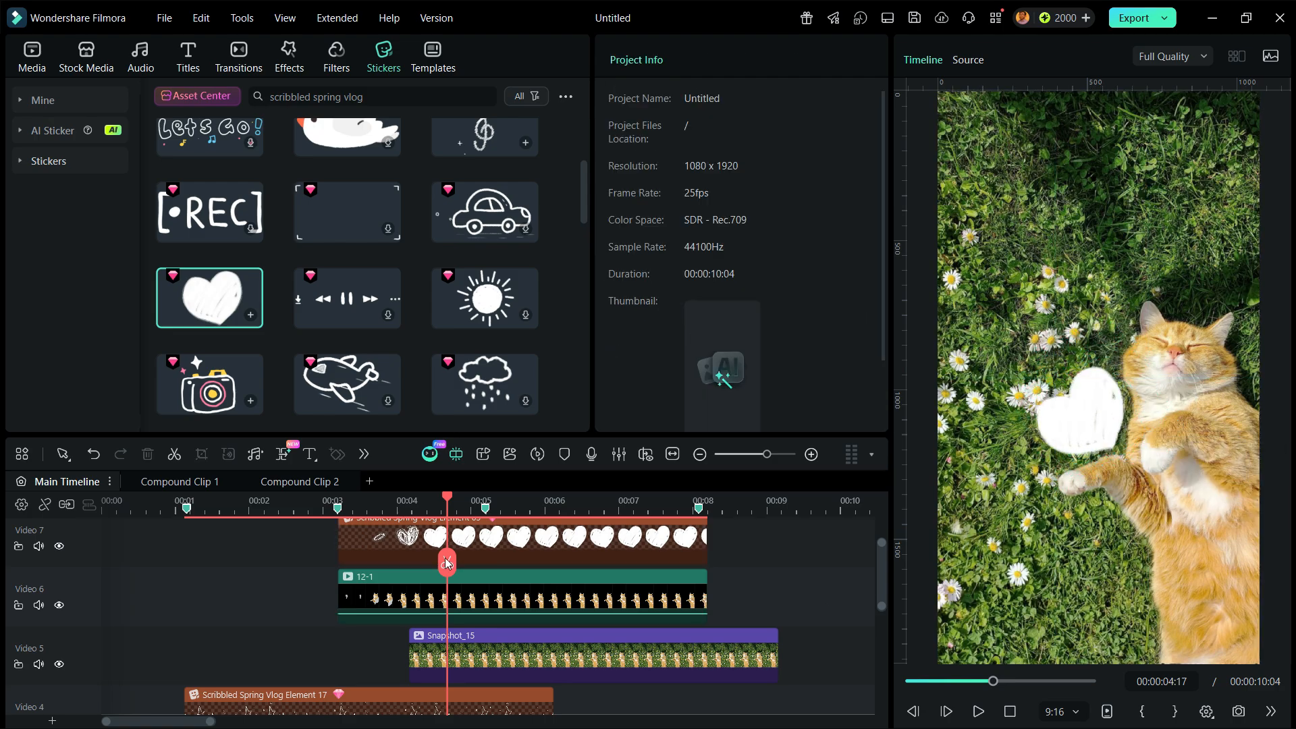
- Play back the cat transition with the heart sticker from 00:00:03:05
{"action": "left_click", "coordinate": [340, 511]}
{"action": "key", "text": "space"}
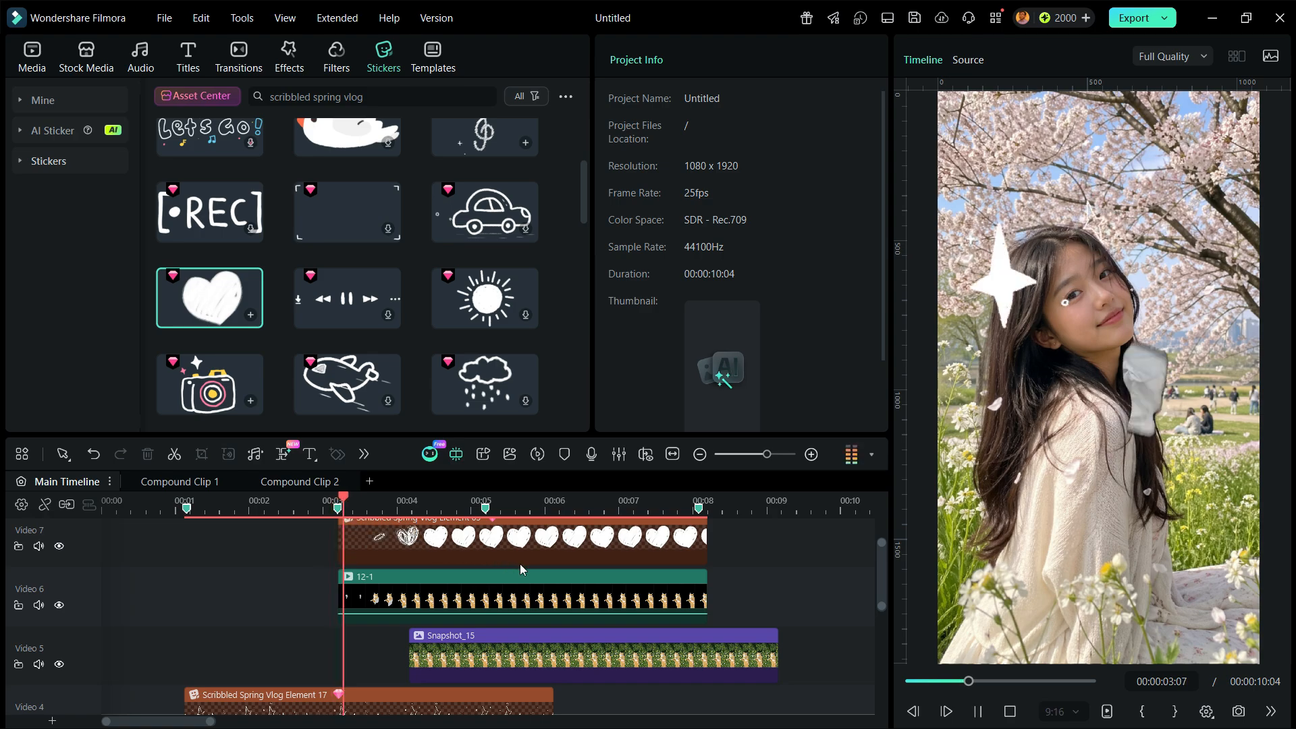
{"action": "key", "text": "space"}
- Place two copies of Snapshot_16 at 00:00:05:05 on Video 8 and Video 9, and save an AI mask of the hand as a custom mask
{"action": "scroll", "coordinate": [521, 564], "scroll_direction": "up", "scroll_amount": 1}
{"action": "left_click", "coordinate": [32, 54]}
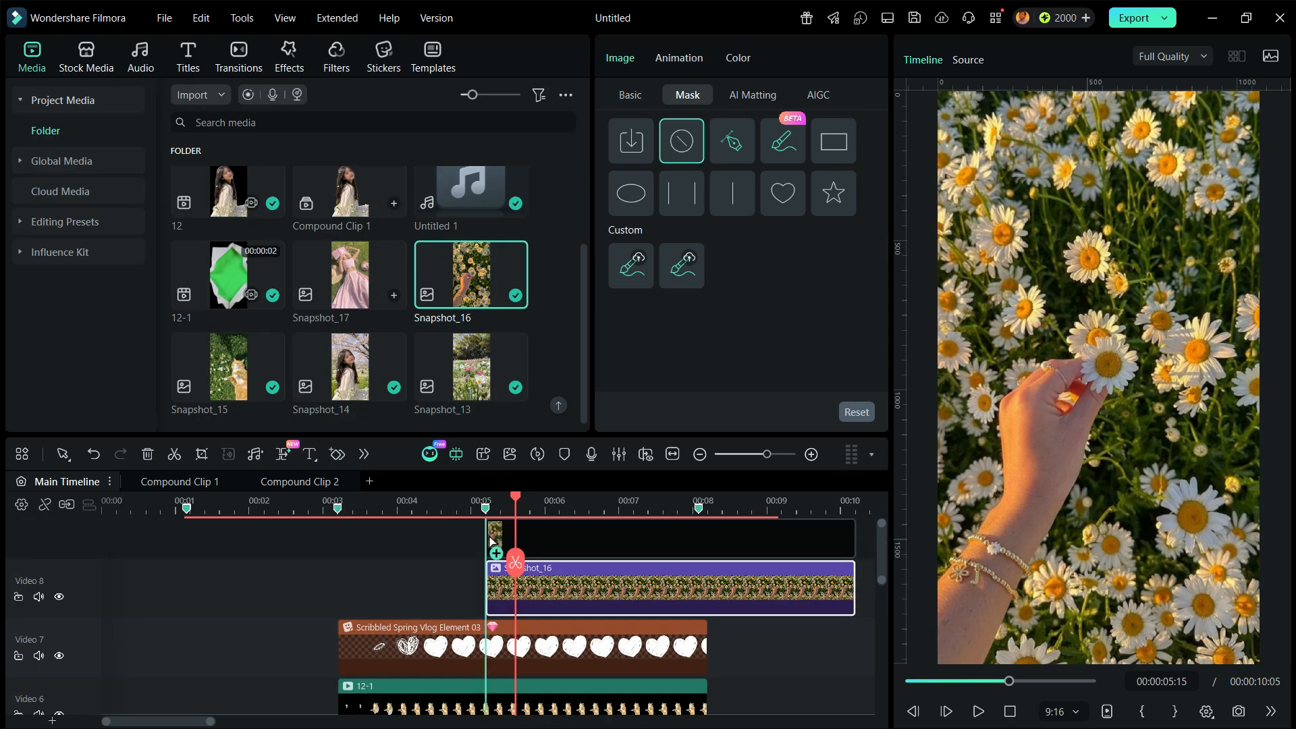
{"action": "left_click", "coordinate": [781, 135]}
{"action": "left_click", "coordinate": [1053, 439]}
{"action": "left_click", "coordinate": [835, 412]}
{"action": "left_click", "coordinate": [733, 389]}
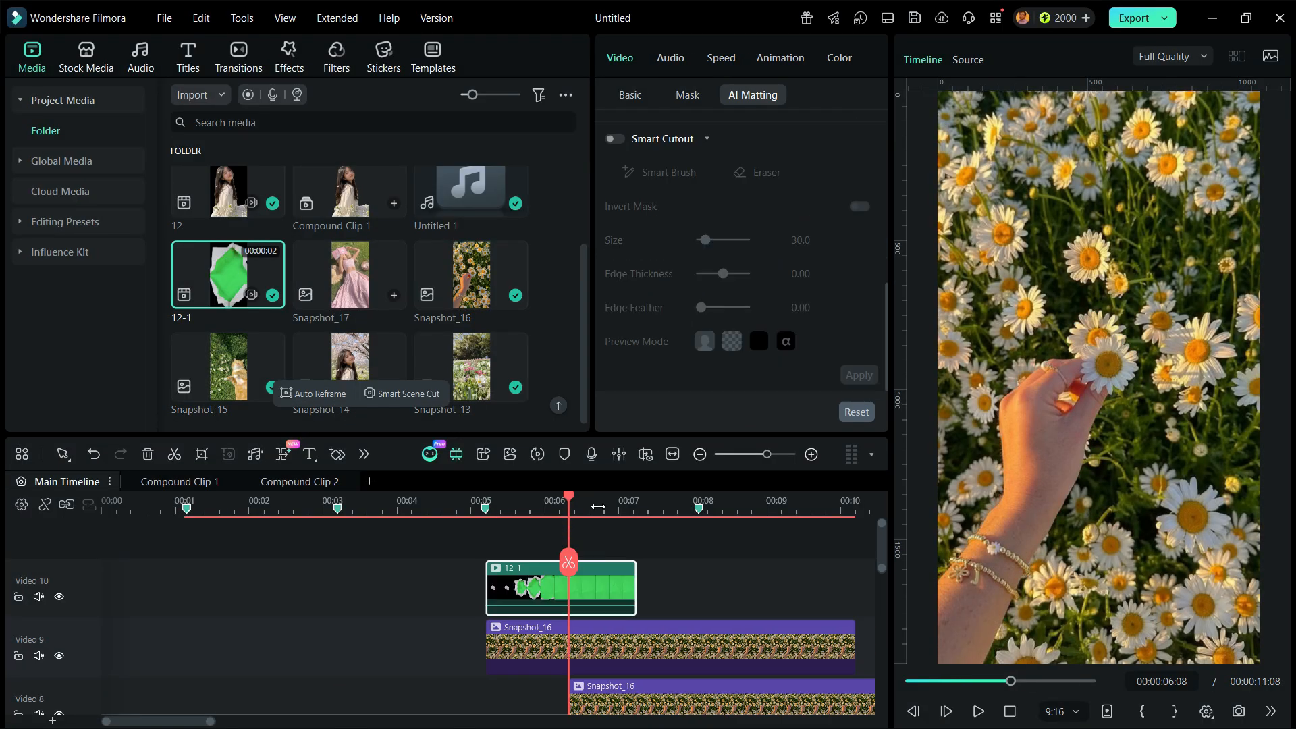
- Remove the green area from the 12-1 crumpled-paper clip on Video 10
{"action": "left_click", "coordinate": [615, 128]}
{"action": "left_click", "coordinate": [772, 162]}
{"action": "left_click", "coordinate": [988, 255]}
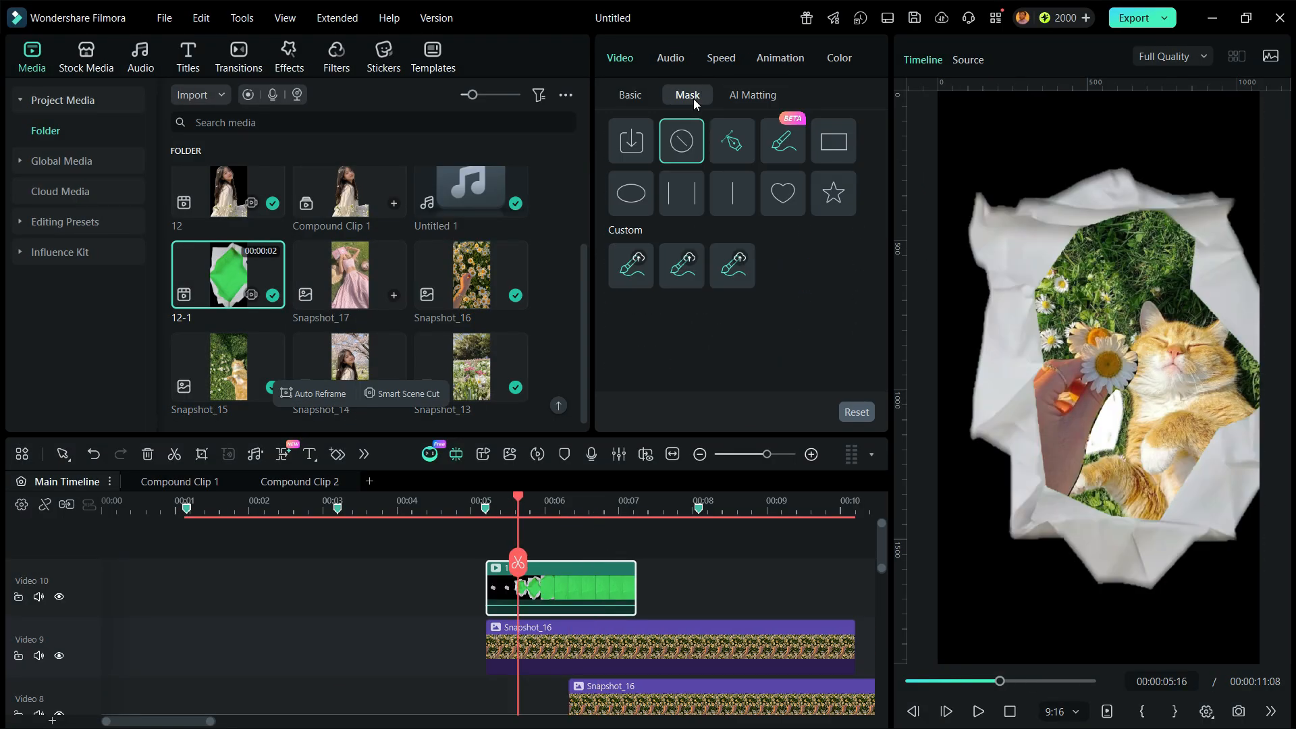
- Apply the saved hand mask to the 12-1 paper clip and combine it with the Video 9 Snapshot_16 into Compound Clip 3 at 1080x1920
{"action": "left_click", "coordinate": [633, 284]}
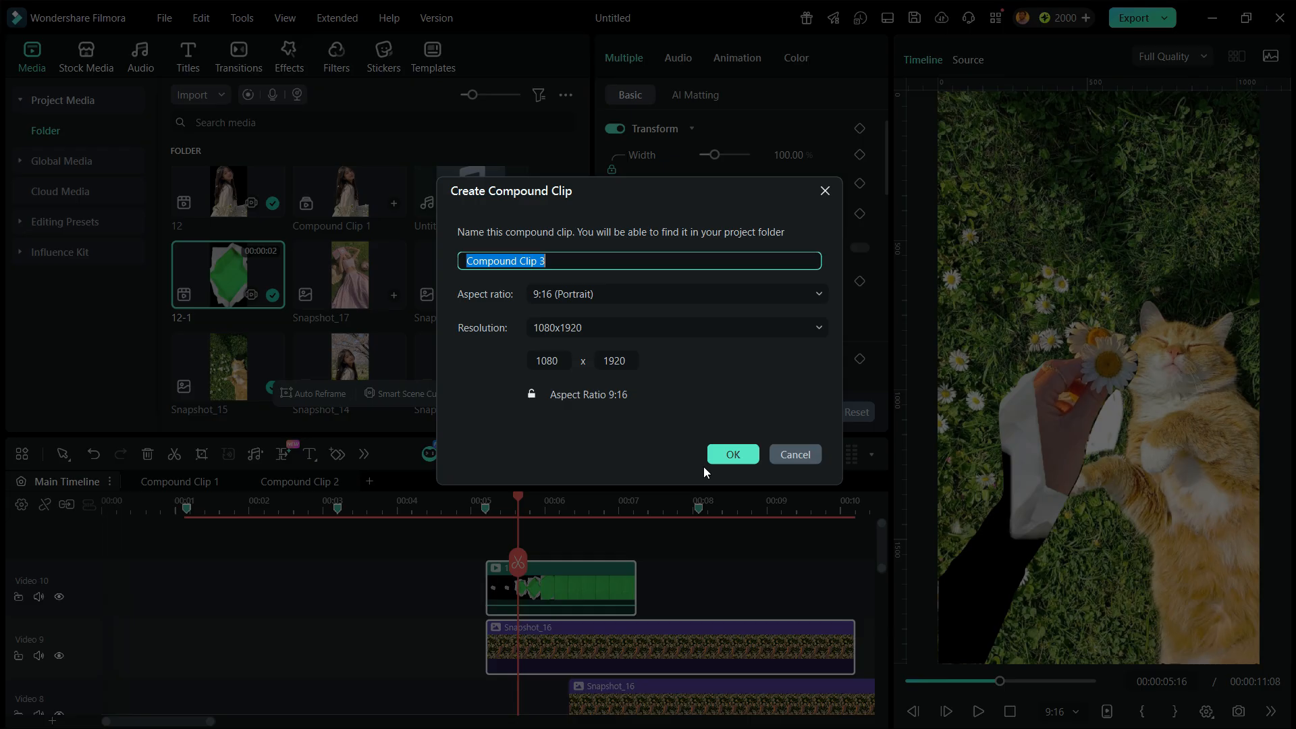
{"action": "left_click", "coordinate": [729, 454]}
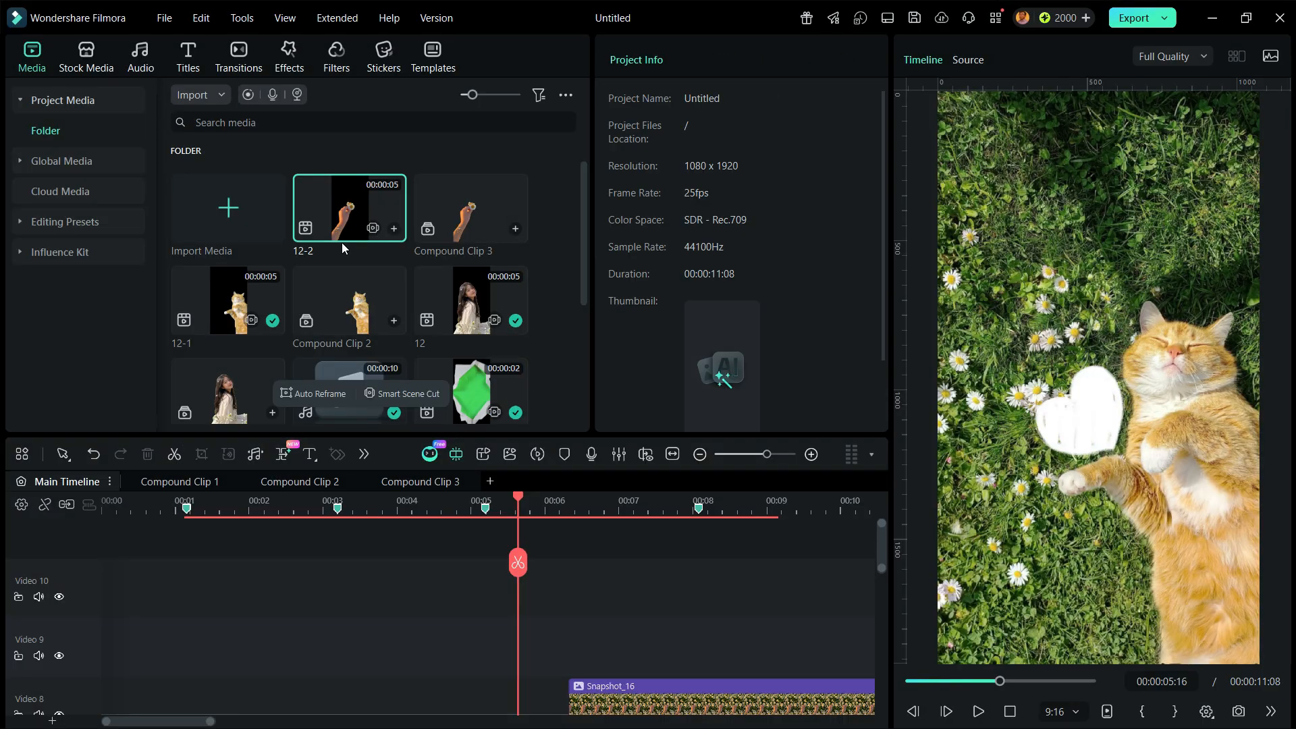
- Put the exported clip 12-2 on Video 9 at 00:00:05:05 and remove its black background with AI matting
{"action": "left_click", "coordinate": [668, 648]}
{"action": "left_click", "coordinate": [753, 95]}
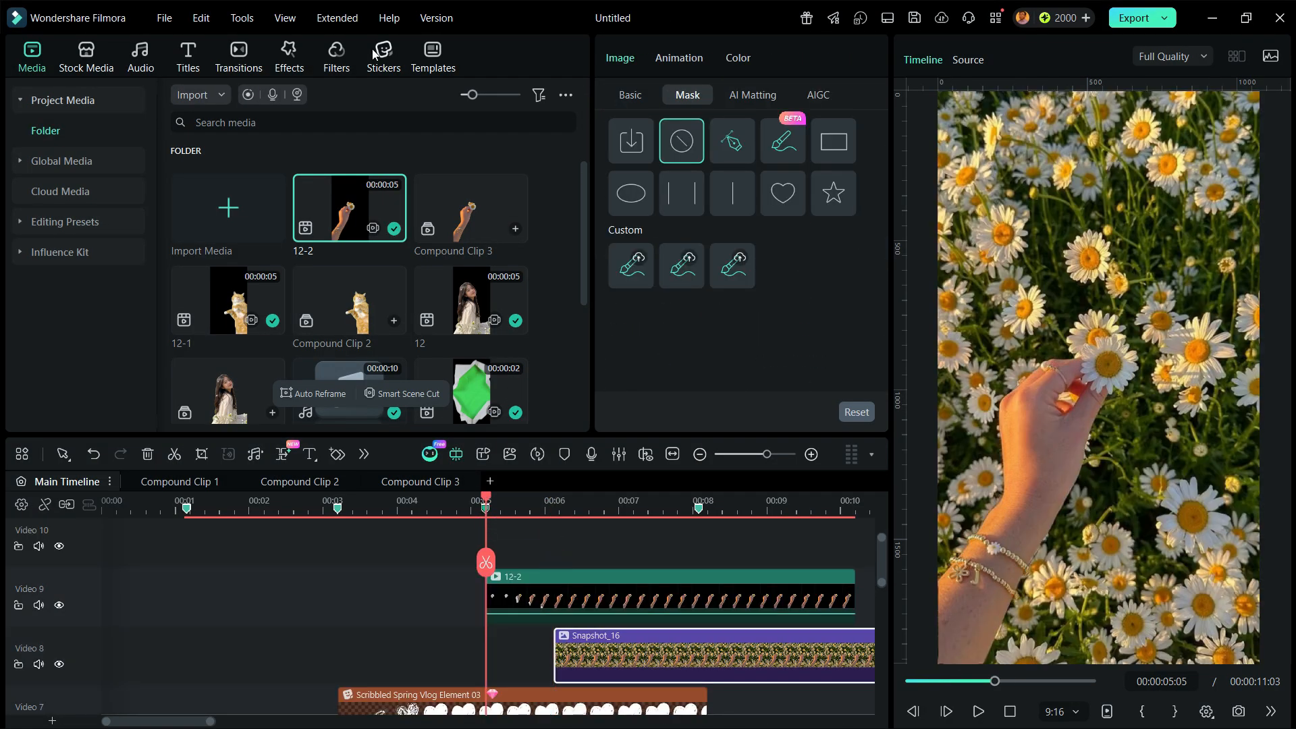
- Search the stickers for "doodle" and place the yellow doodle stars on Video 10 at 00:00:05:05
{"action": "left_click", "coordinate": [382, 54]}
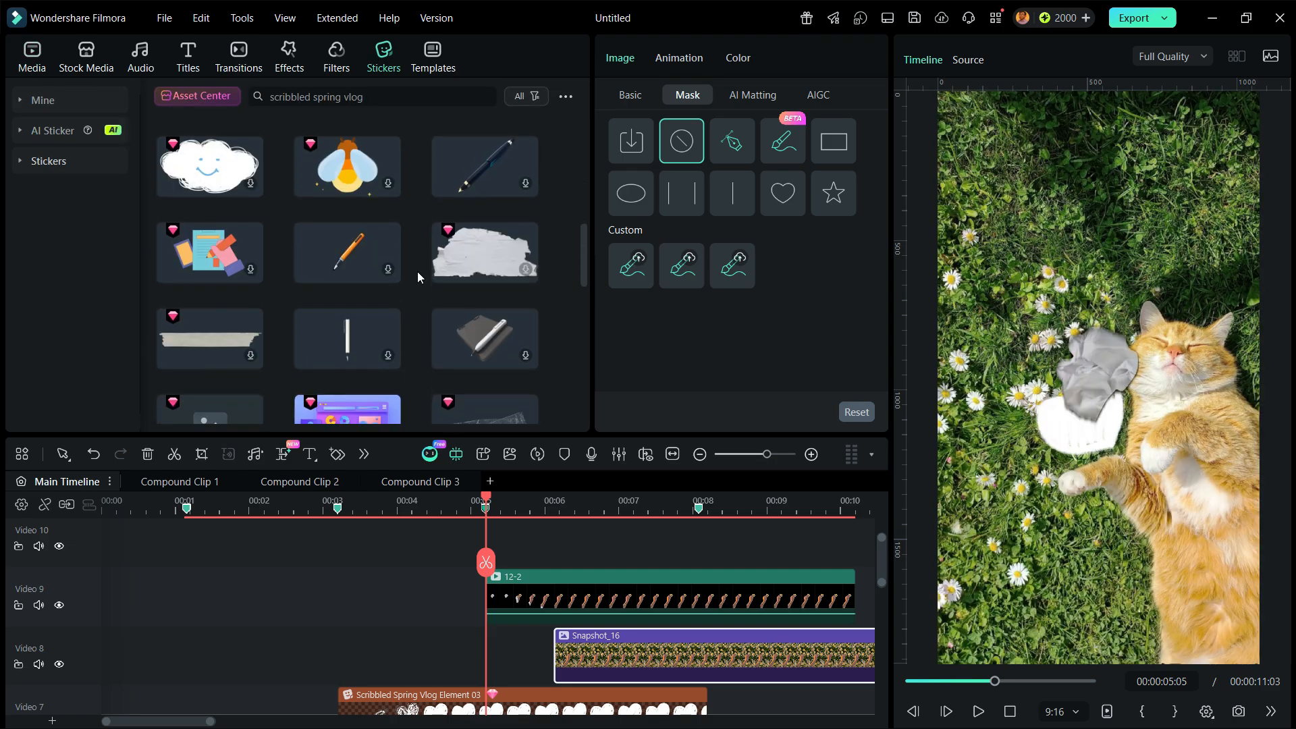
{"action": "left_click", "coordinate": [378, 96]}
{"action": "type", "text": "doodle"}
{"action": "key", "text": "Return"}
{"action": "left_click_drag", "start_coordinate": [345, 377], "coordinate": [557, 540]}
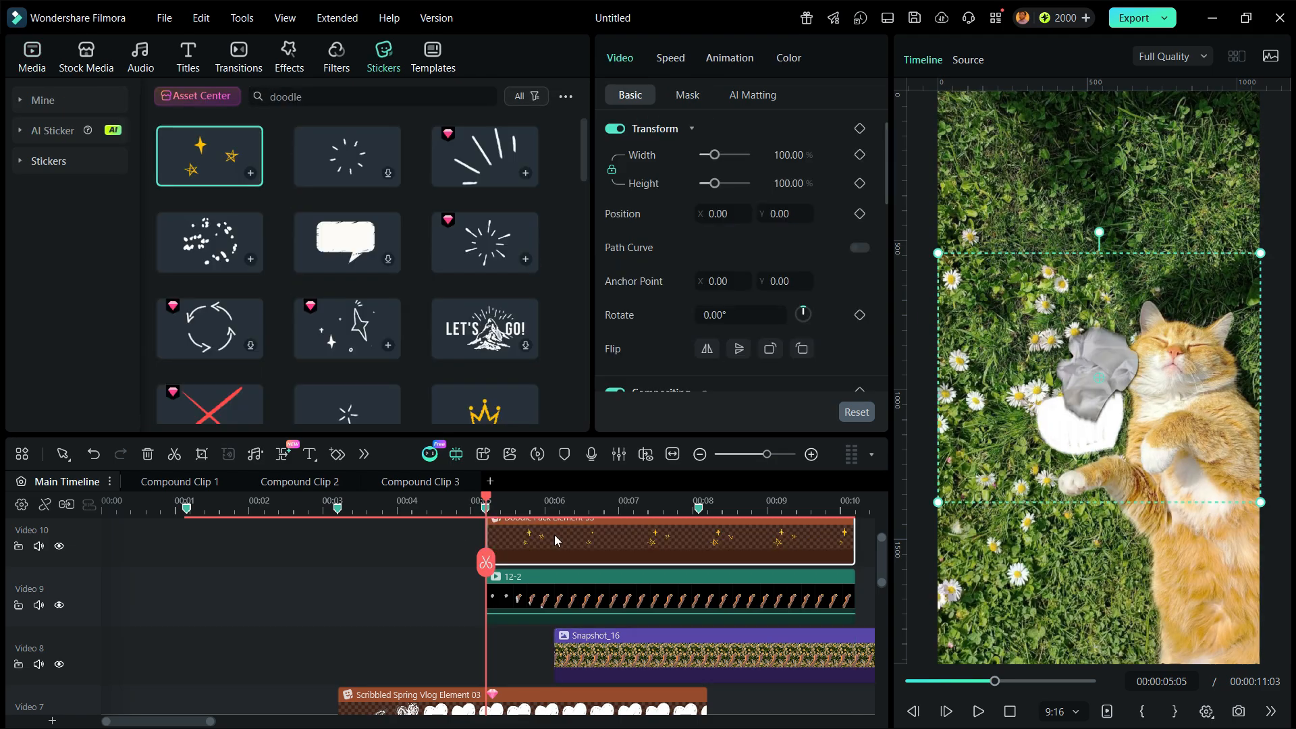
- Scale the doodle stars sticker to about 93% and move it up around the hand holding the daisy
{"action": "left_click_drag", "start_coordinate": [788, 155], "coordinate": [772, 155]}
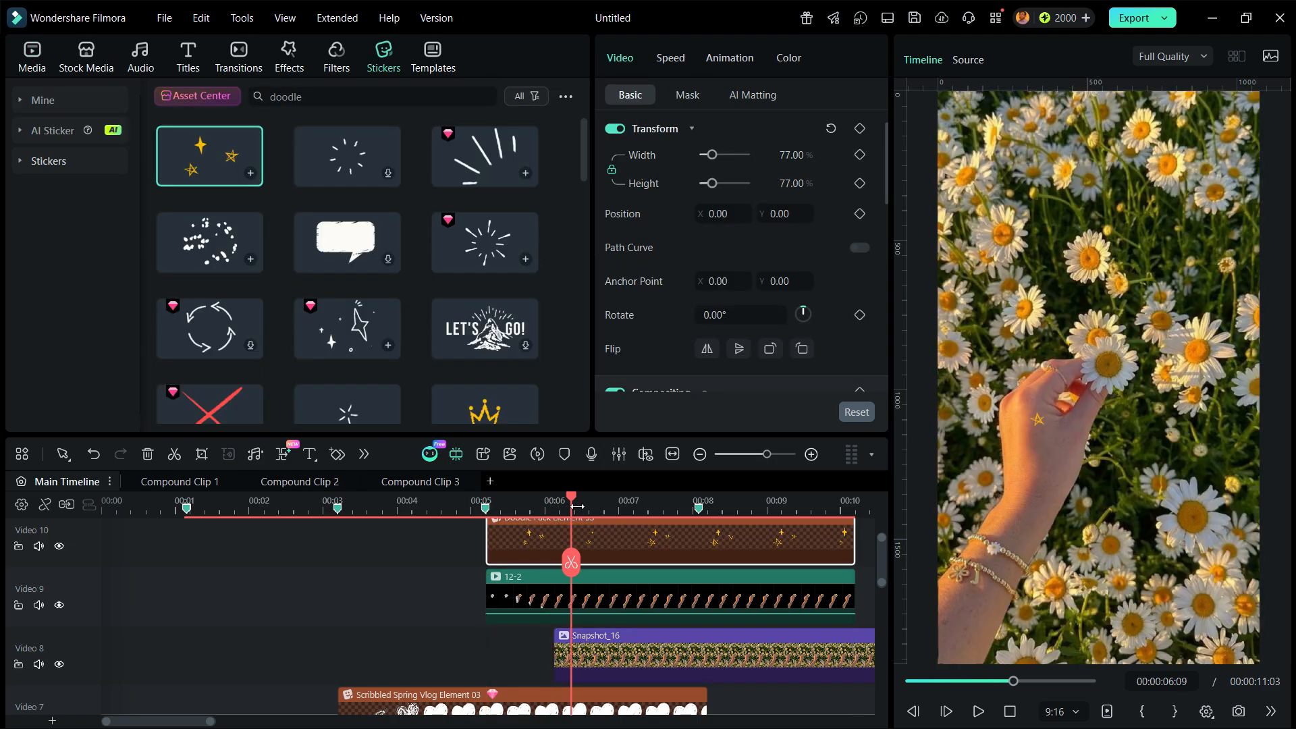
{"action": "left_click_drag", "start_coordinate": [1134, 459], "coordinate": [1134, 385]}
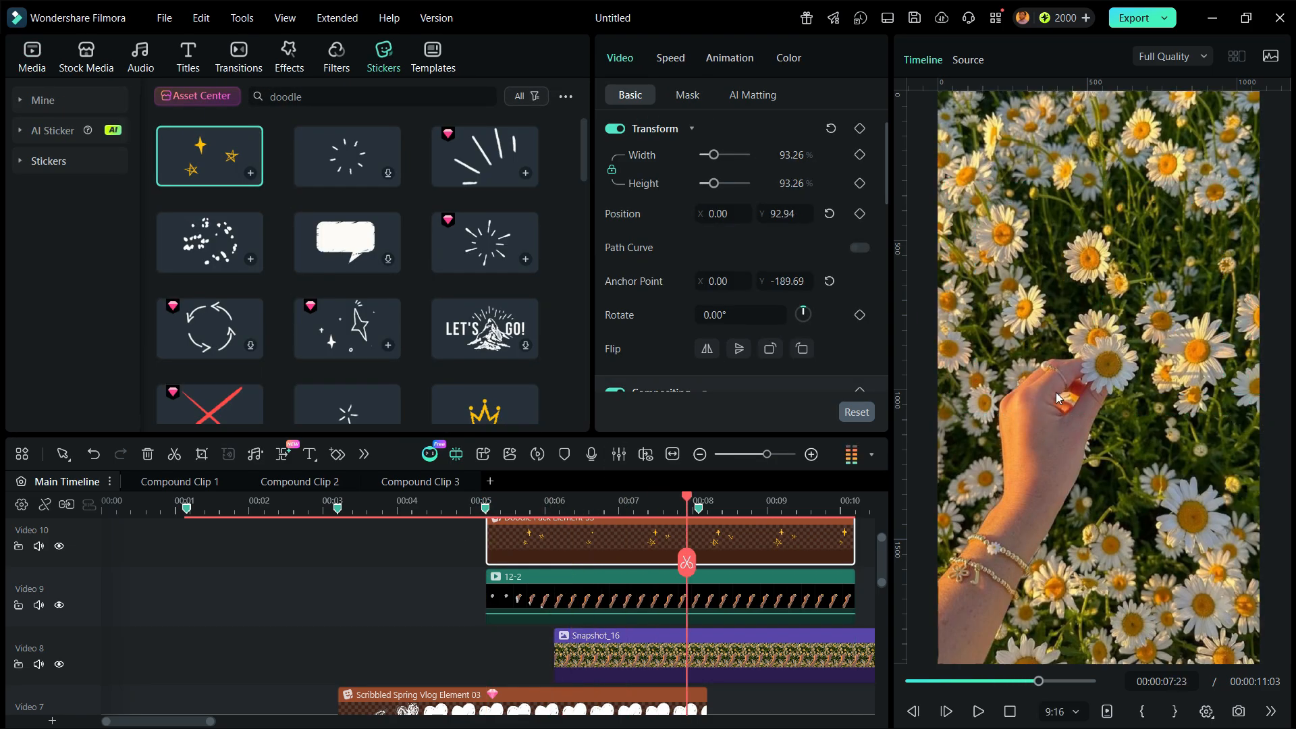
{"action": "left_click_drag", "start_coordinate": [657, 506], "coordinate": [717, 537]}
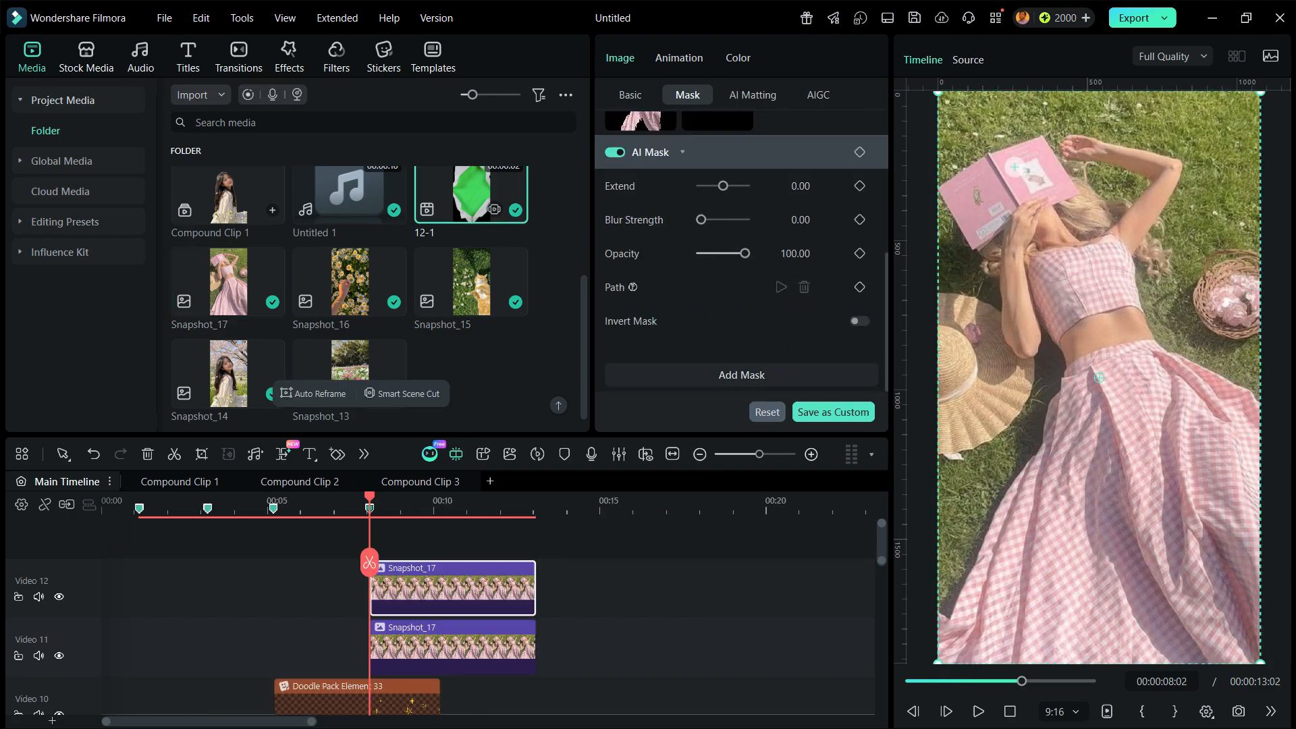
- Save the woman's AI mask as custom and combine the masked 12-1 paper clip with Snapshot_17 at 00:00:08:02 into a compound clip
{"action": "left_click", "coordinate": [833, 411]}
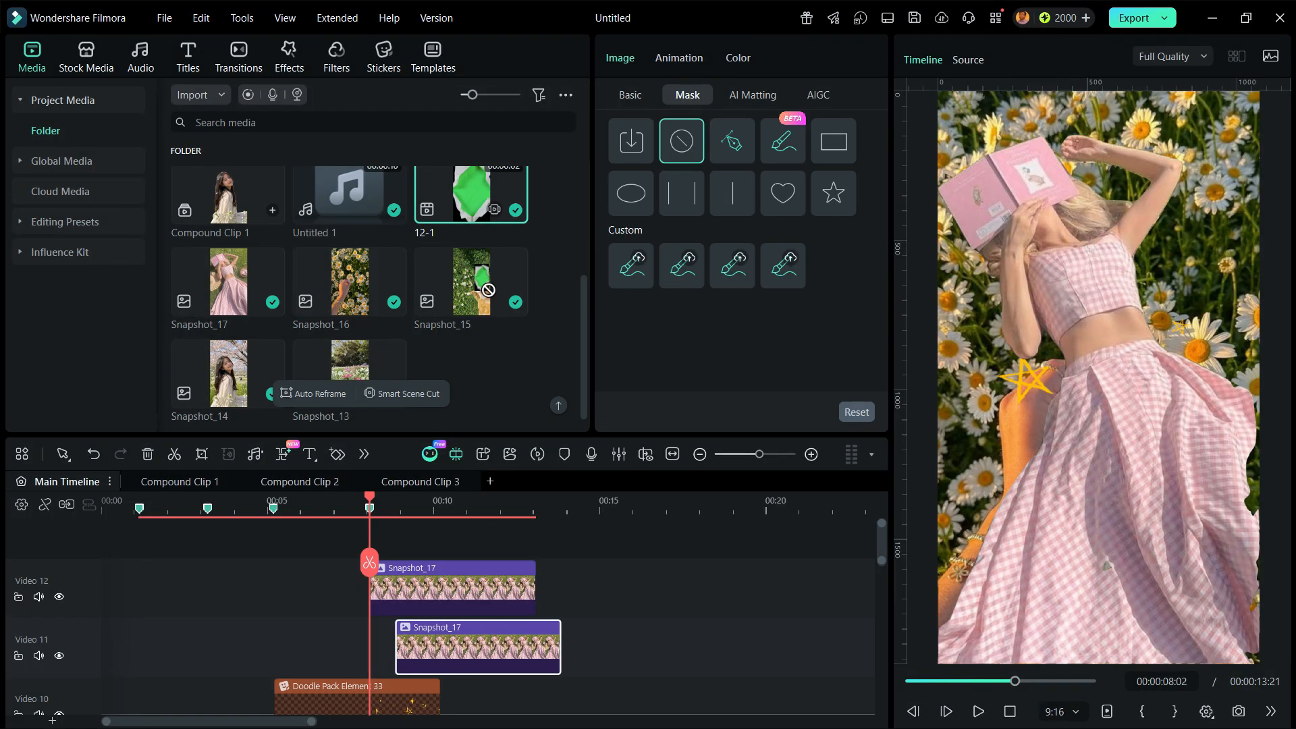
{"action": "left_click_drag", "start_coordinate": [488, 290], "coordinate": [405, 584]}
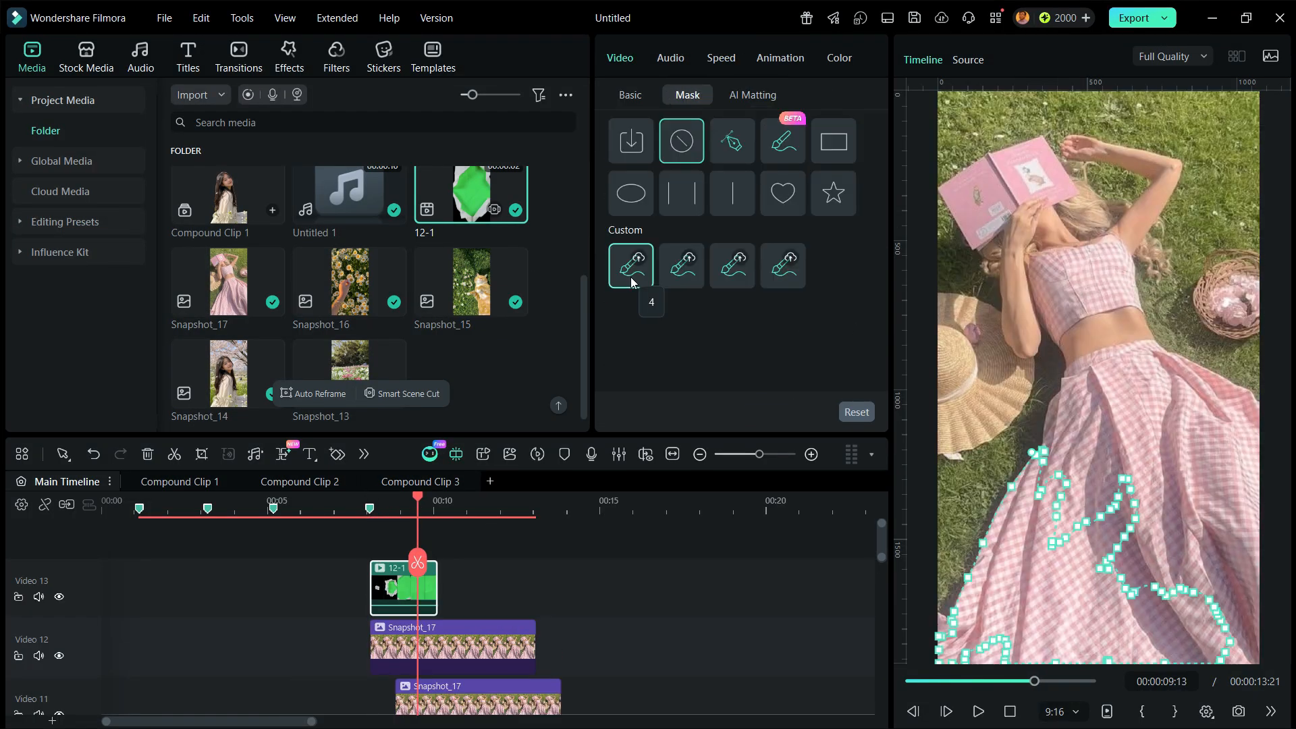
{"action": "left_click", "coordinate": [424, 648], "text": "ctrl"}
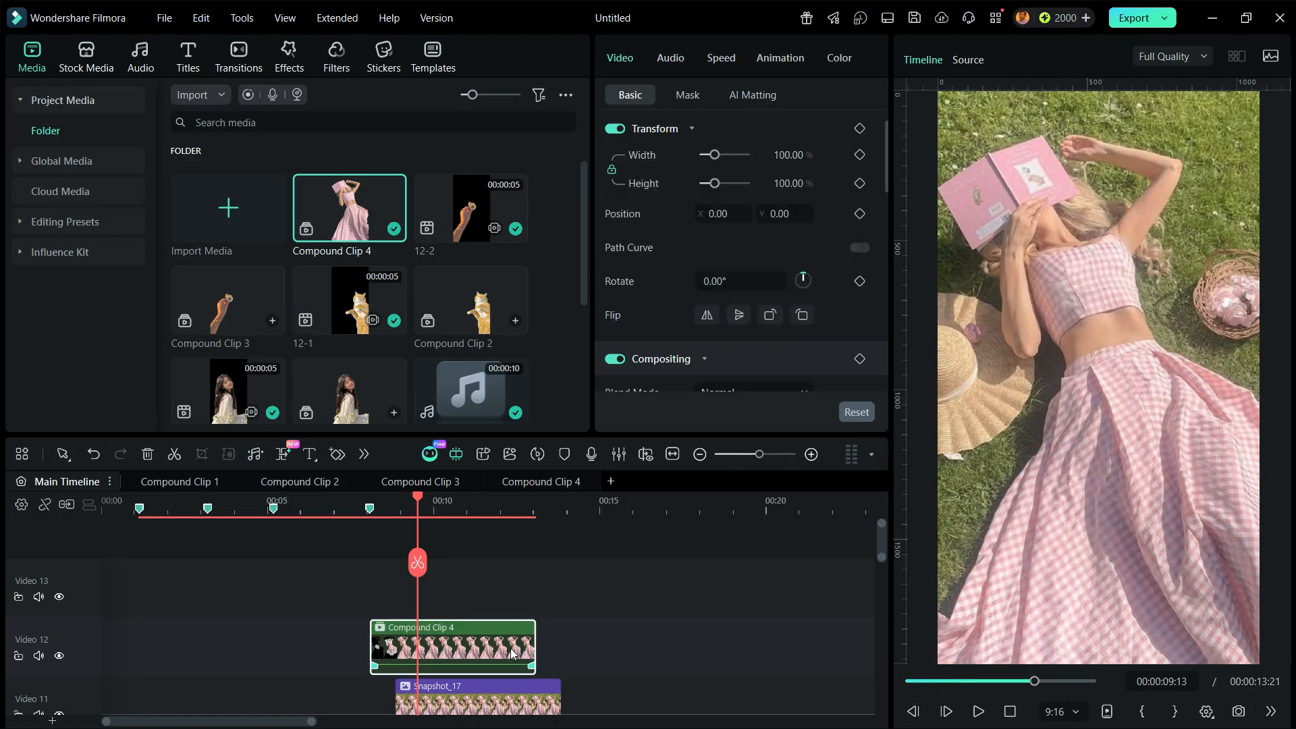
- Export only Compound Clip 4 as a 1080x1920 MP4 to the New folder on the Desktop
{"action": "left_click", "coordinate": [532, 644]}
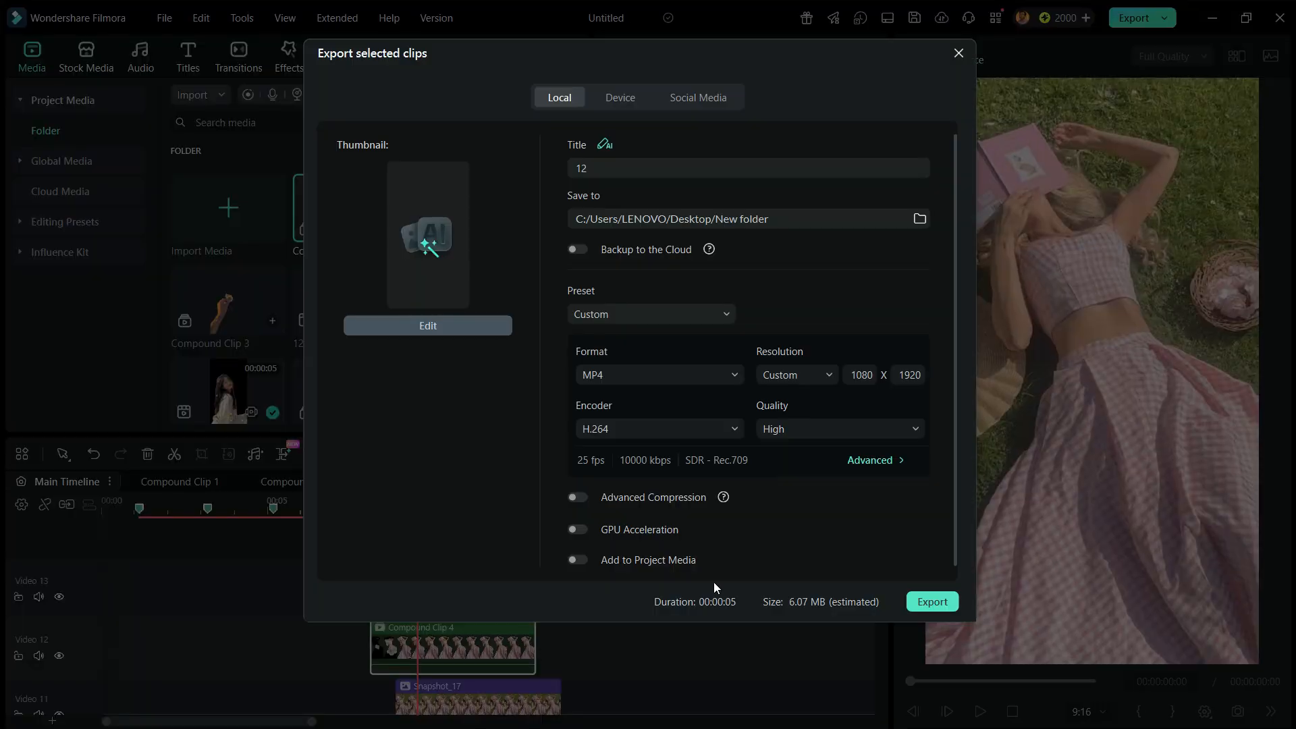
{"action": "left_click", "coordinate": [914, 594]}
{"action": "left_click", "coordinate": [960, 142]}
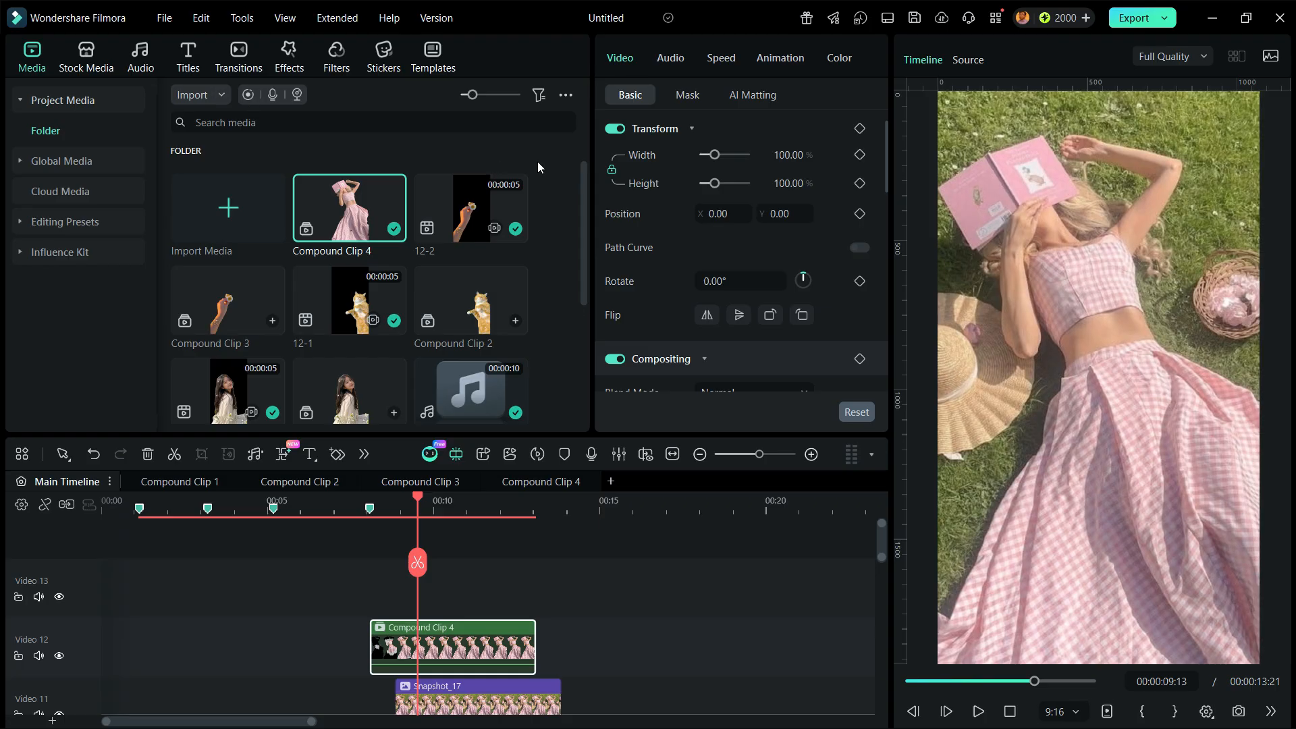
{"action": "right_click", "coordinate": [504, 650]}
{"action": "left_click", "coordinate": [570, 638]}
{"action": "left_click", "coordinate": [932, 598]}
{"action": "left_click", "coordinate": [958, 139]}
- Replace Compound Clip 4 on Video 12 with the exported clip 12-3 at 00:00:08:02, and move the Video 11 Snapshot_17 to start at 00:00:09:05
{"action": "key", "text": "Delete"}
{"action": "left_click_drag", "start_coordinate": [350, 208], "coordinate": [378, 645]}
{"action": "left_click_drag", "start_coordinate": [389, 508], "coordinate": [405, 507]}
{"action": "scroll", "coordinate": [439, 607], "scroll_direction": "down", "scroll_amount": 2}
{"action": "left_click_drag", "start_coordinate": [442, 617], "coordinate": [453, 617]}
- Enable Smart Cutout on the Video 12 clip 12-3, brush over the crumpled paper and apply the cutout
{"action": "left_click", "coordinate": [370, 508]}
{"action": "left_click", "coordinate": [389, 545]}
{"action": "left_click", "coordinate": [752, 94]}
{"action": "left_click", "coordinate": [614, 252]}
{"action": "left_click_drag", "start_coordinate": [1046, 387], "coordinate": [1128, 399]}
{"action": "scroll", "coordinate": [844, 304], "scroll_direction": "down", "scroll_amount": 2}
{"action": "left_click", "coordinate": [858, 360]}
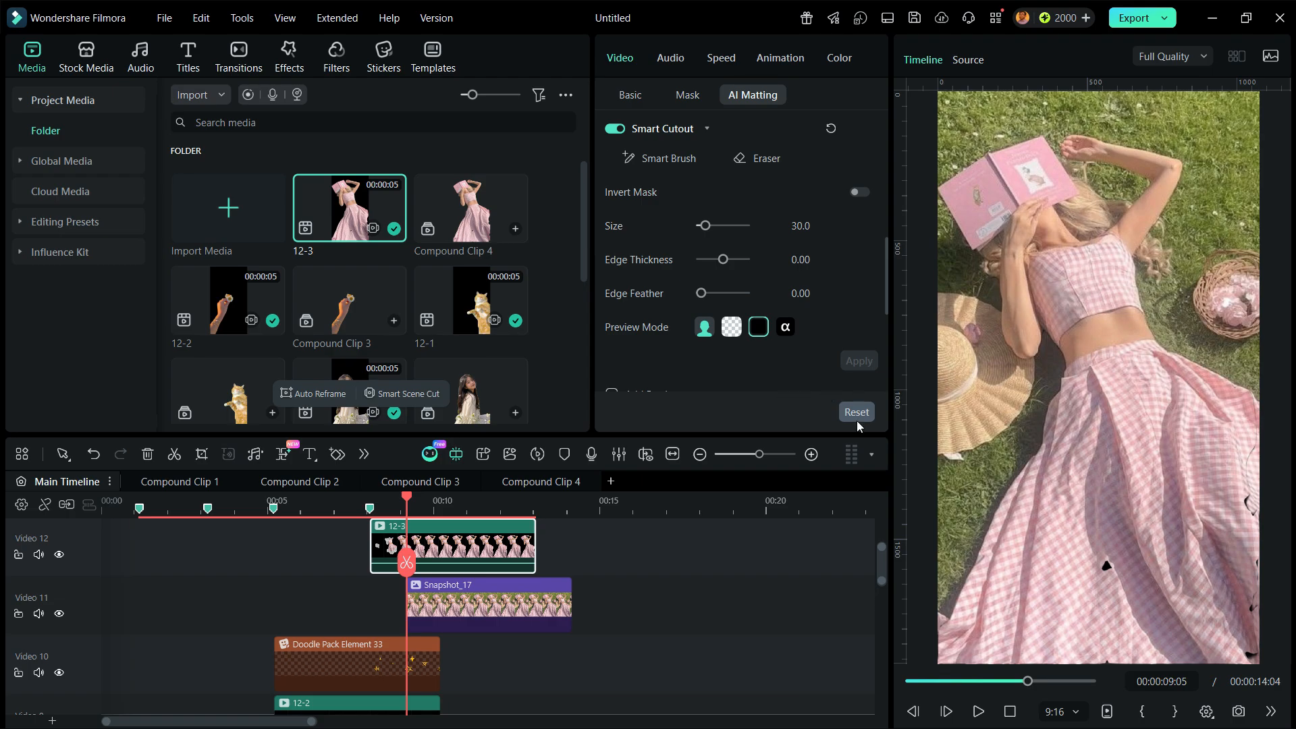
- Split the clips that run past the end of the audio at 00:00:10:04 and delete the excess parts
{"action": "left_click", "coordinate": [674, 457]}
{"action": "left_click", "coordinate": [659, 517]}
{"action": "scroll", "coordinate": [716, 573], "scroll_direction": "down", "scroll_amount": 10}
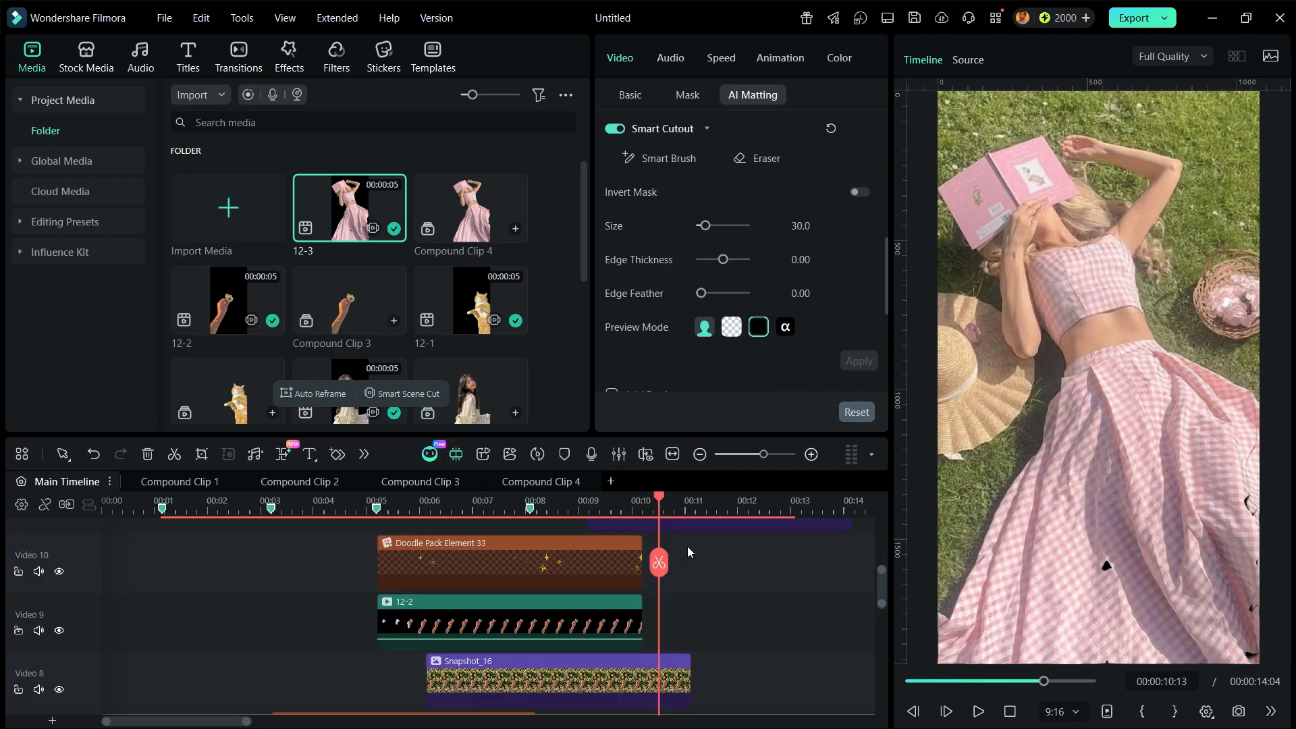
{"action": "left_click", "coordinate": [634, 501]}
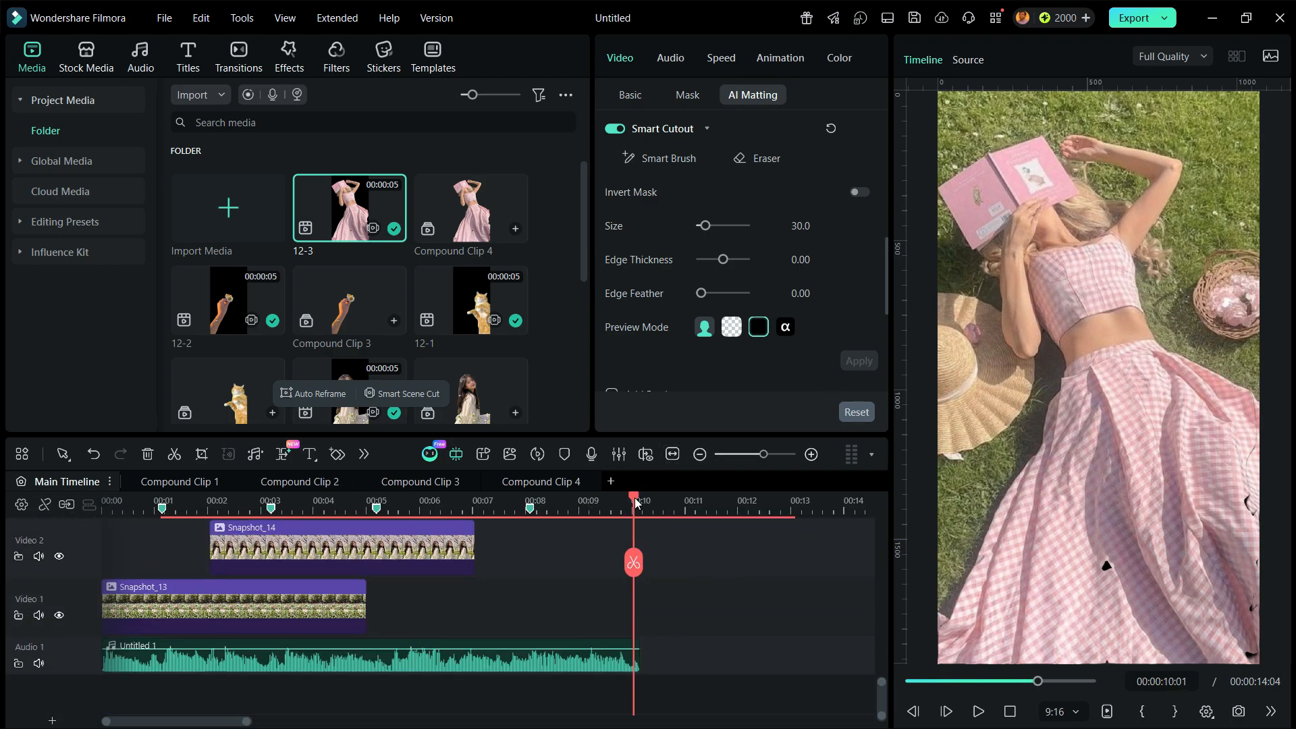
{"action": "scroll", "coordinate": [645, 565], "scroll_direction": "up", "scroll_amount": 8}
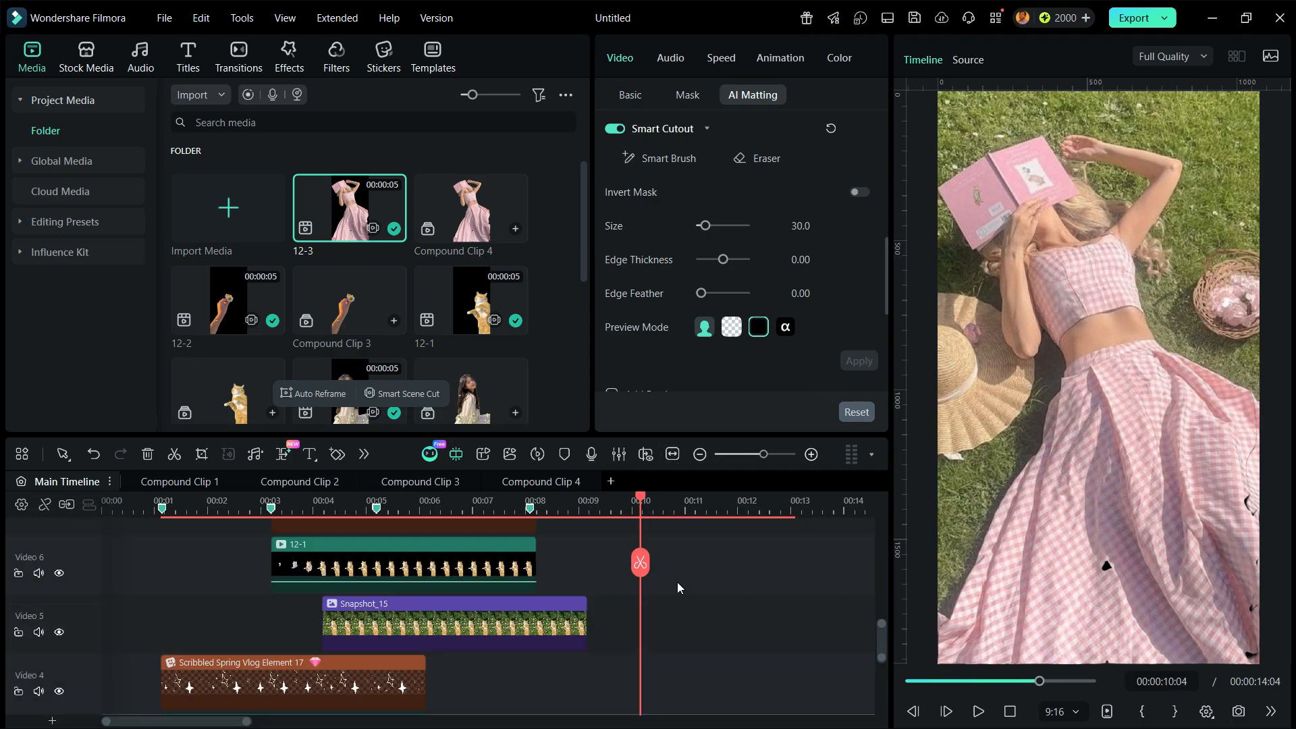
{"action": "left_click", "coordinate": [645, 565]}
{"action": "key", "text": "Delete"}
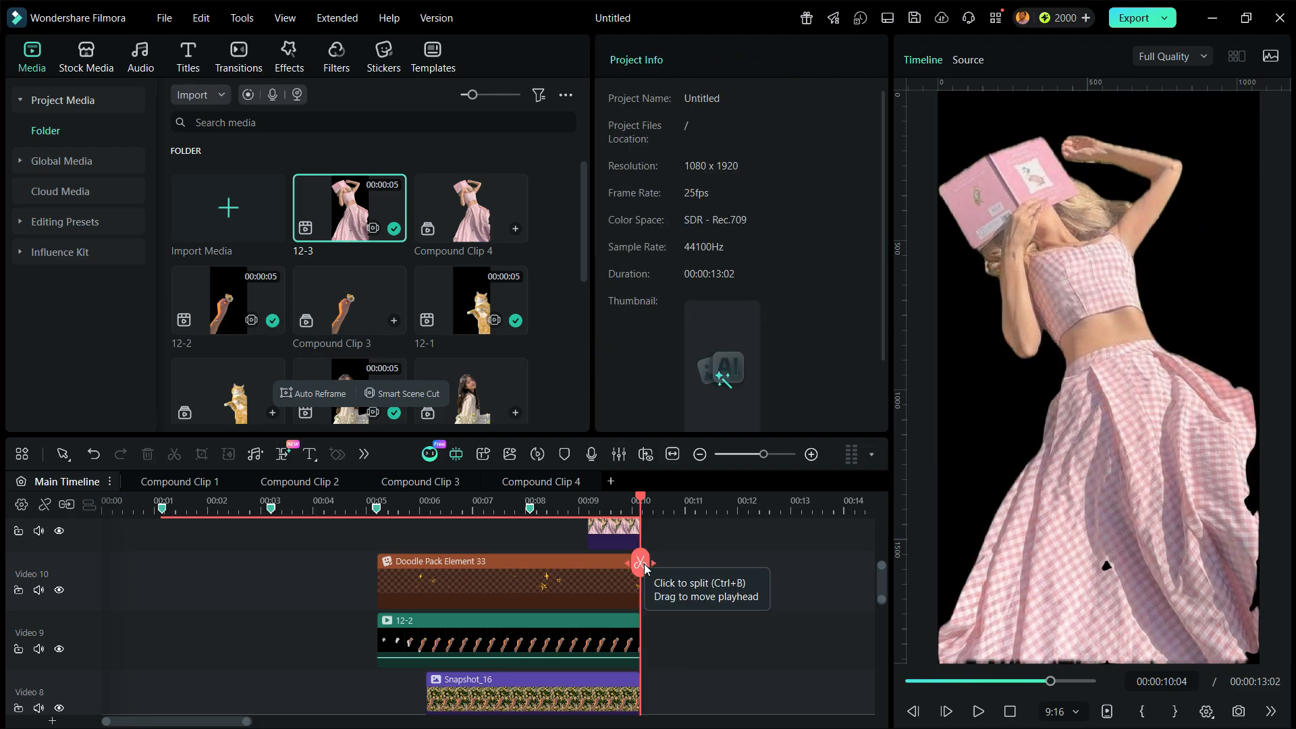
- Add the Spring Blush filter on Video 13 and stretch it from the start of the timeline to 00:00:10:04
{"action": "left_click", "coordinate": [338, 61]}
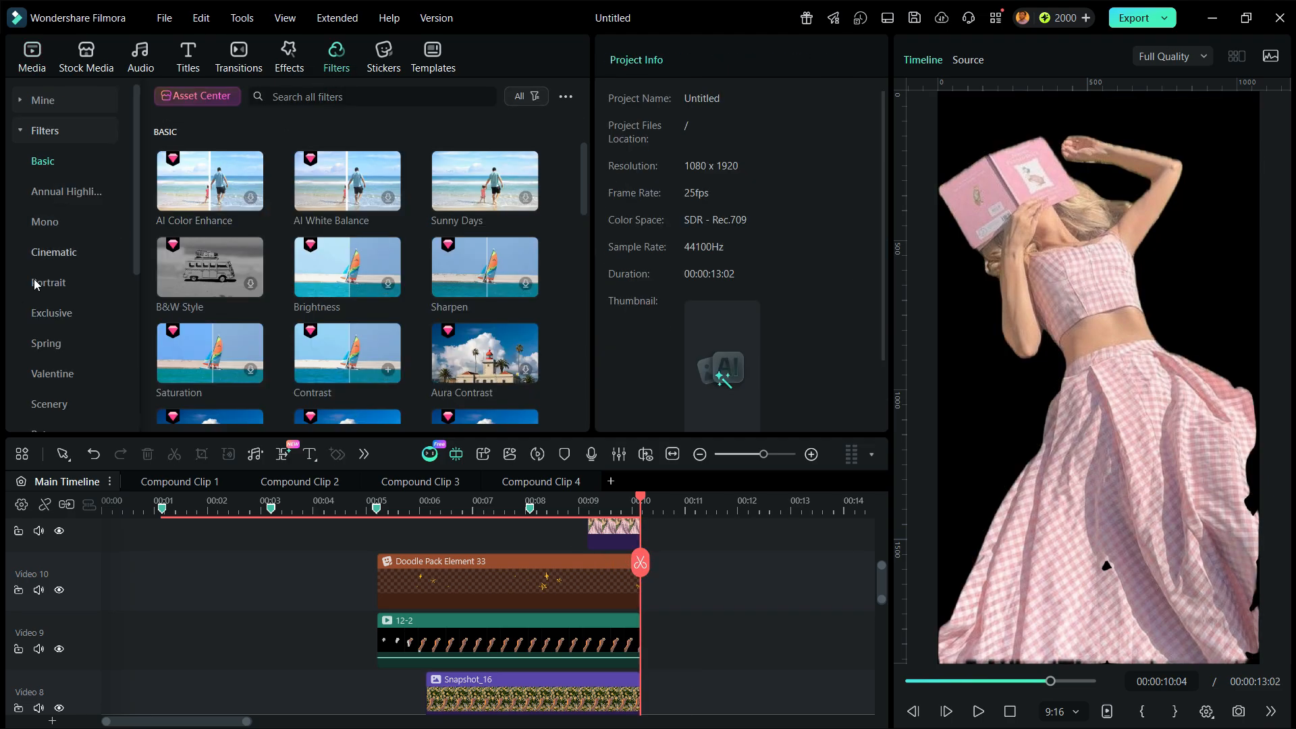
{"action": "left_click", "coordinate": [44, 341]}
{"action": "left_click_drag", "start_coordinate": [246, 426], "coordinate": [126, 580]}
{"action": "left_click_drag", "start_coordinate": [365, 558], "coordinate": [640, 557]}
- Delete the leftover part of clip 12-3 on Video 12 beyond 00:00:10:04
{"action": "left_click", "coordinate": [681, 621]}
{"action": "key", "text": "Delete"}
{"action": "scroll", "coordinate": [682, 630], "scroll_direction": "down", "scroll_amount": 3}
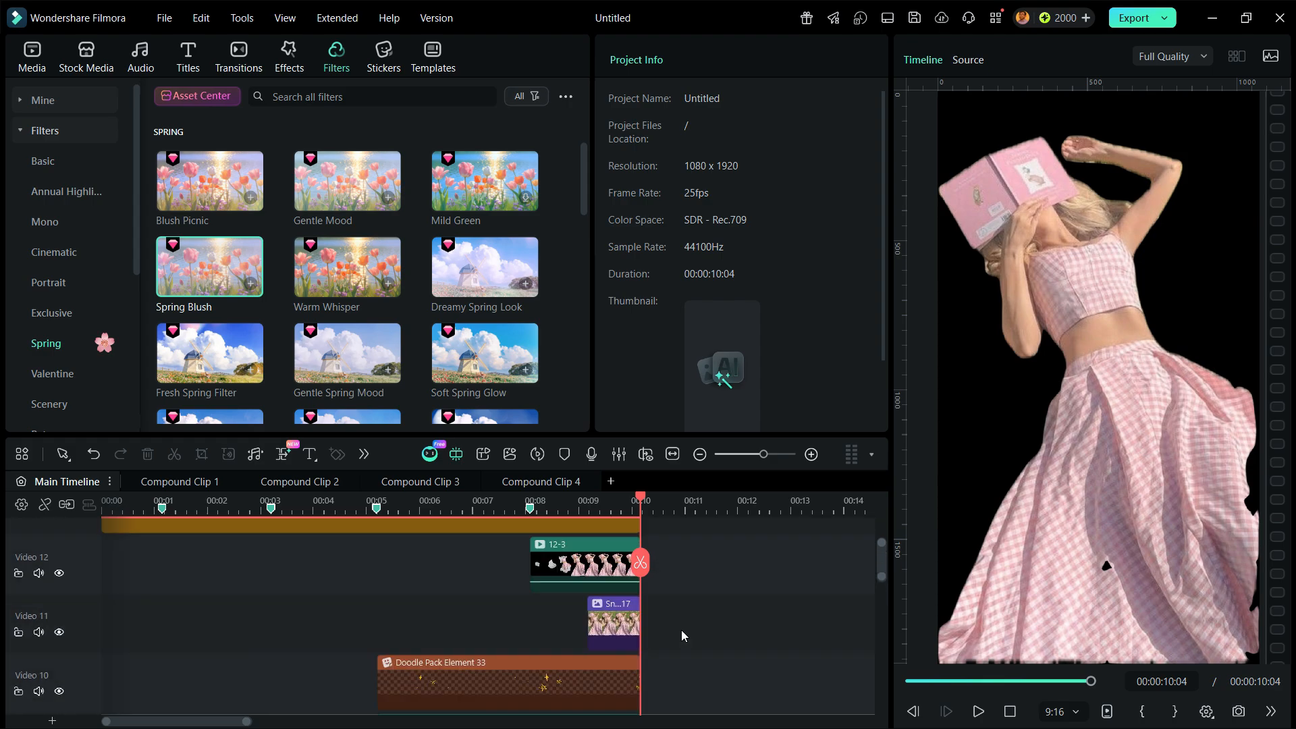
- Play back the finished video from 00:00:00:00 to review the transitions, stickers and filter
{"action": "scroll", "coordinate": [682, 630], "scroll_direction": "up", "scroll_amount": 3}
{"action": "left_click", "coordinate": [603, 508]}
{"action": "left_click", "coordinate": [672, 454]}
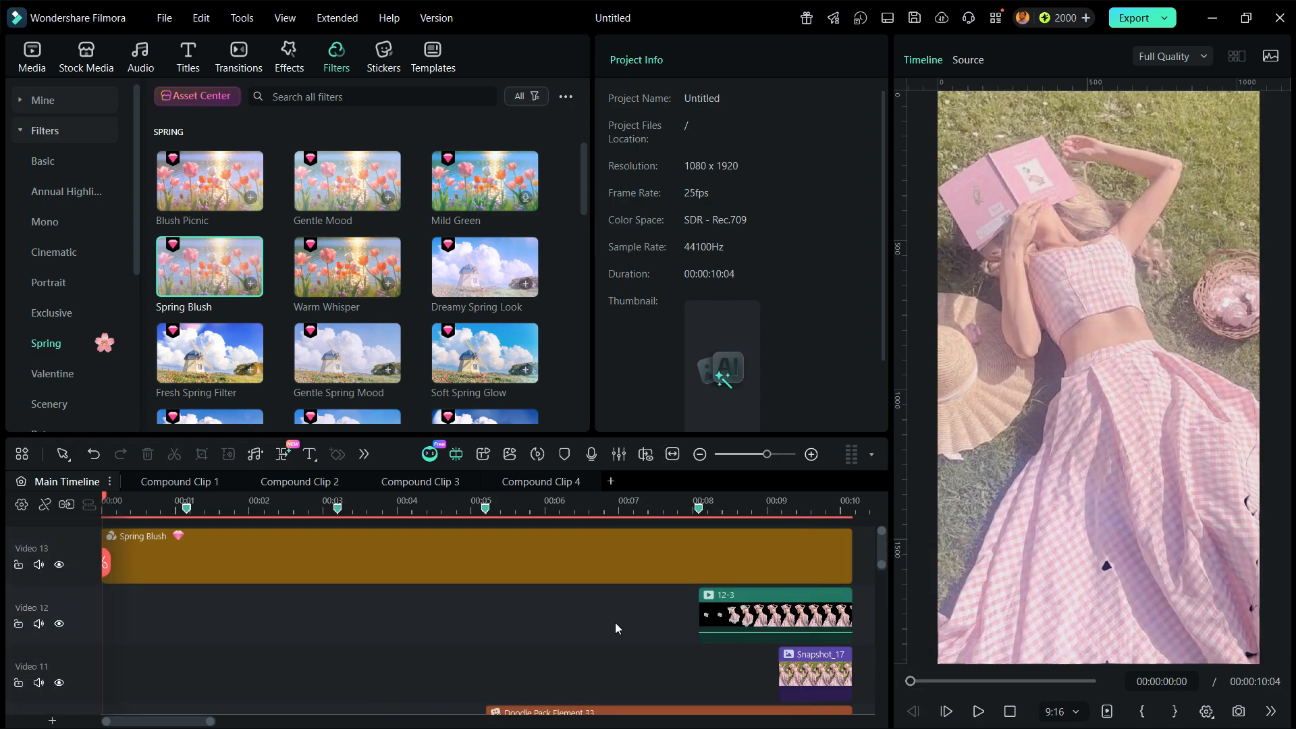
{"action": "left_click", "coordinate": [554, 598]}
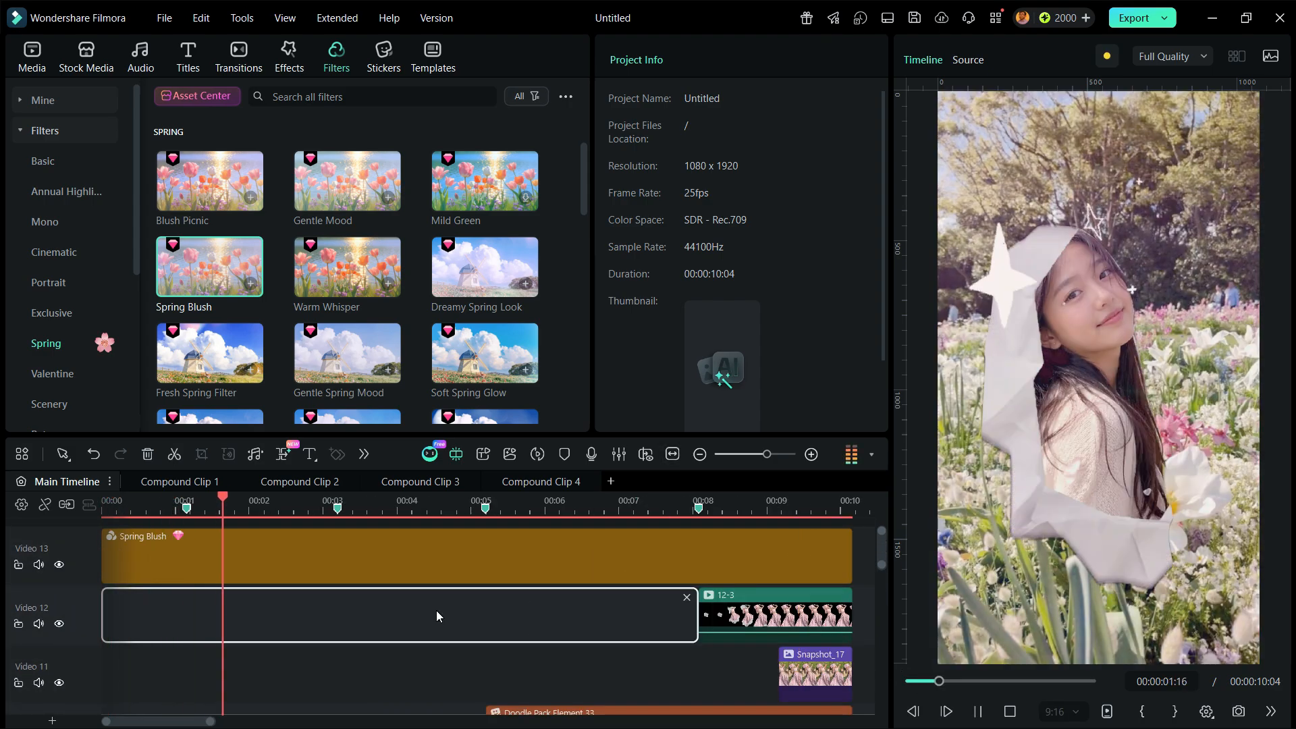